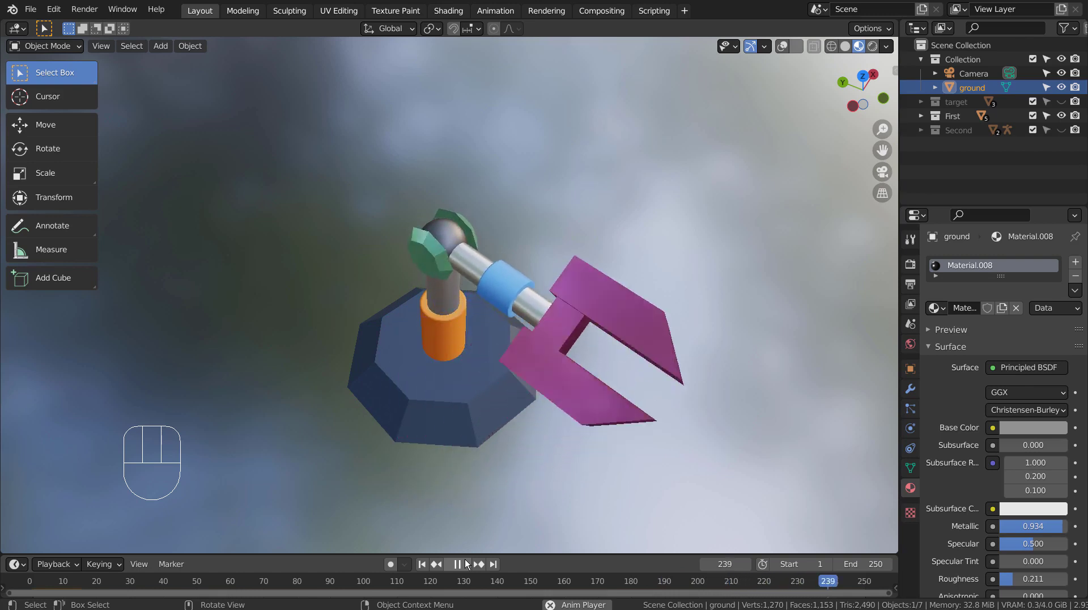
Stop the animation playback and hide the First collection containing the finished robotic arm
click(465, 562)
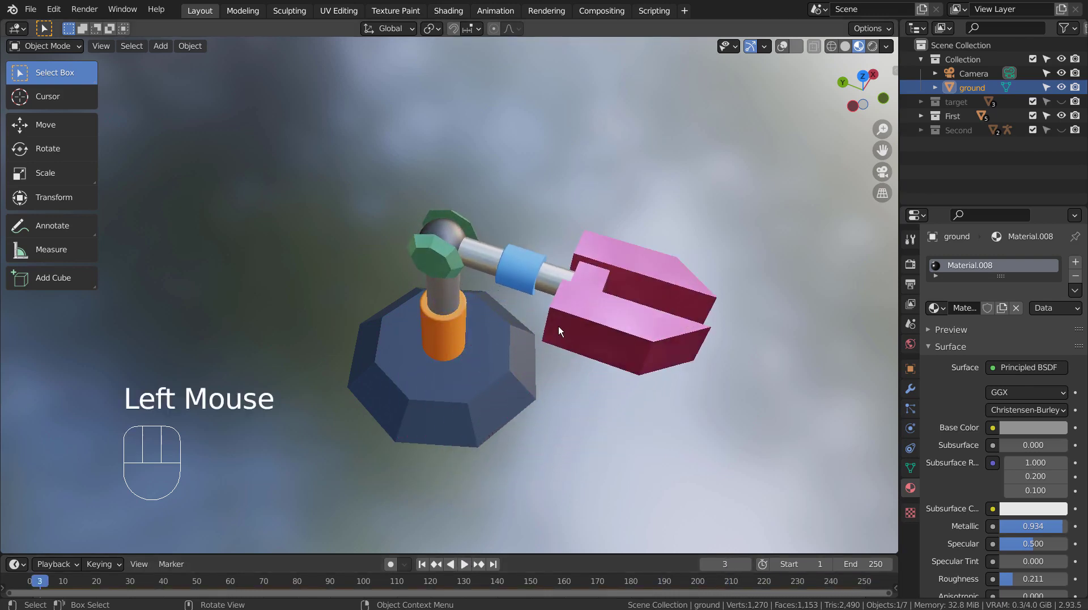
click(1061, 116)
key(shift+a)
mouse_move(426, 343)
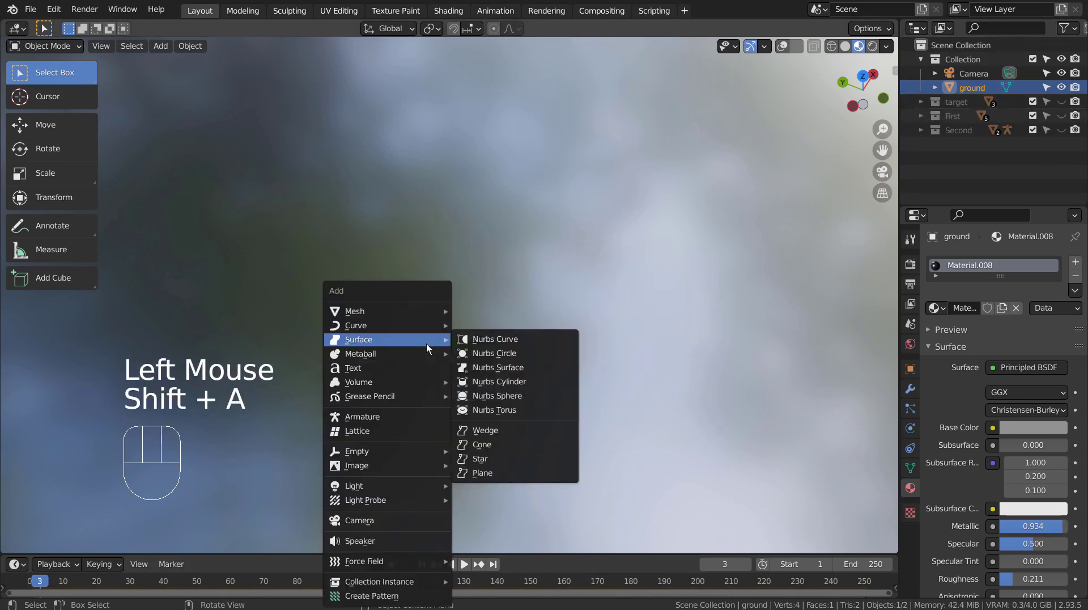
Inspect the ground plane from different angles in solid shading and in material preview
click(843, 45)
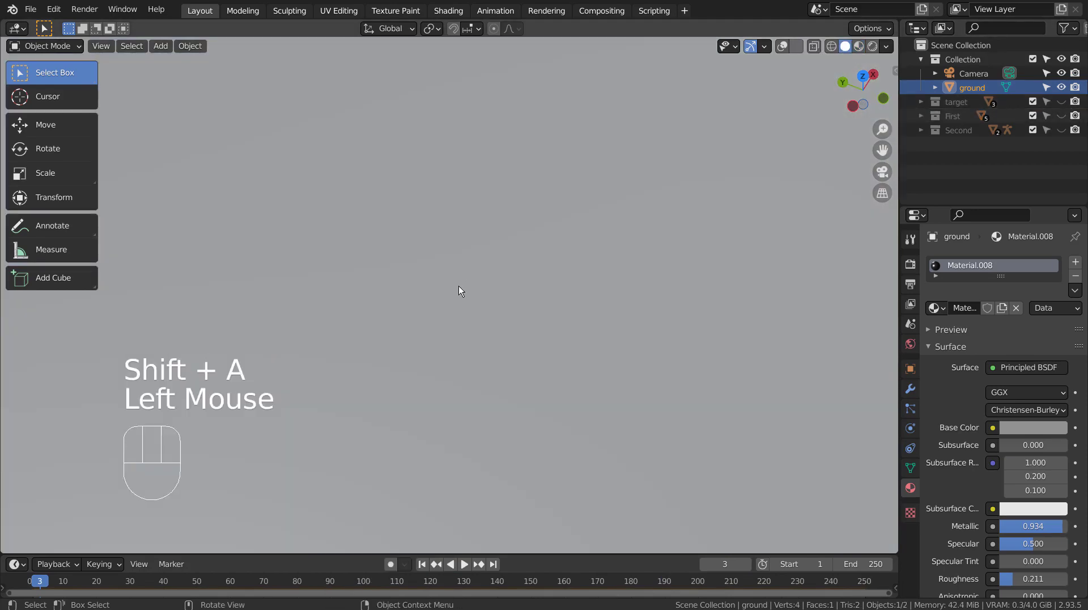
middle_drag(457, 290, 502, 234)
scroll(505, 249, down, 2)
click(692, 366)
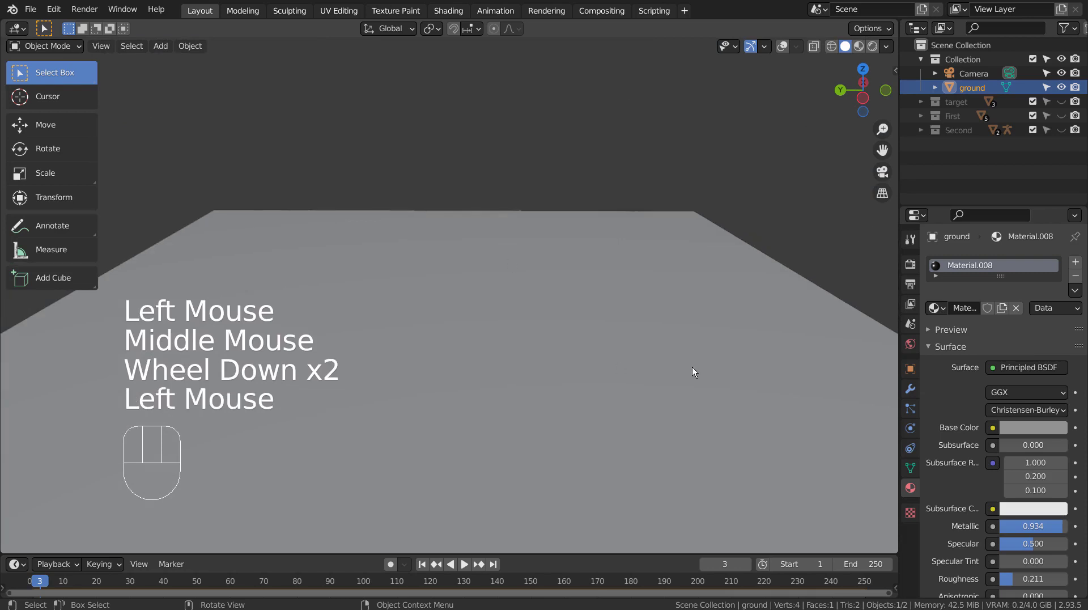
middle_drag(692, 366, 650, 389)
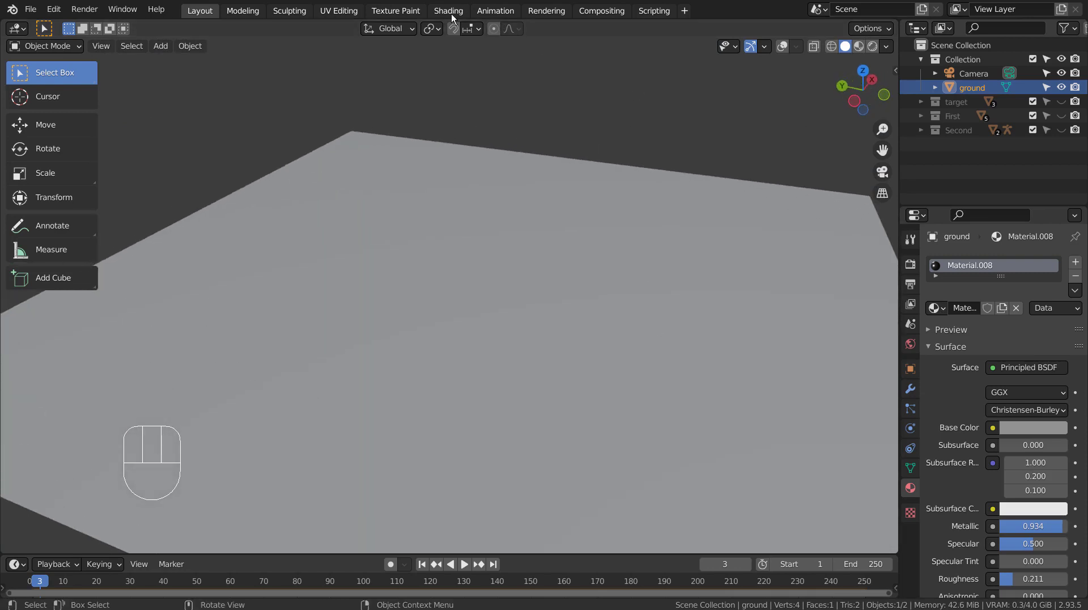
click(861, 46)
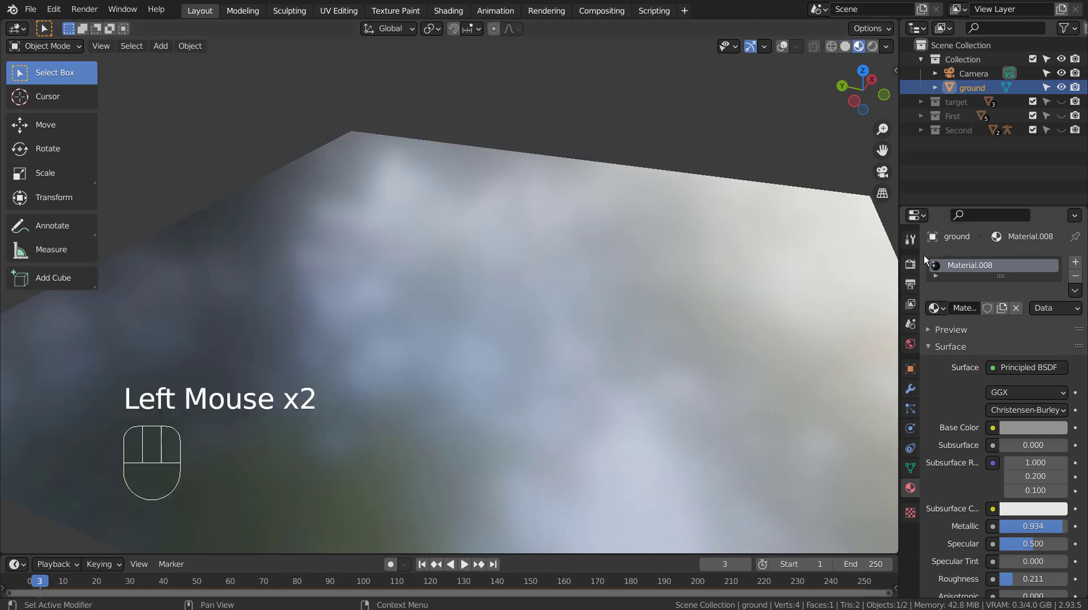
Examine the shader nodes of the ground plane's material in the Shading workspace, and return to the Layout workspace
click(448, 10)
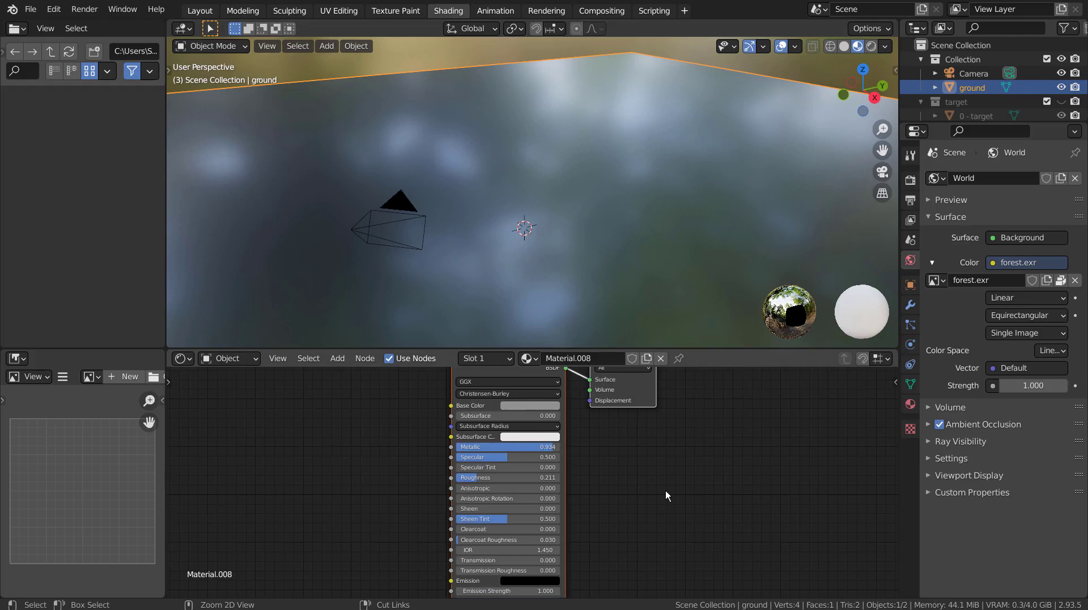
key(ctrl+space)
scroll(688, 470, down, 3)
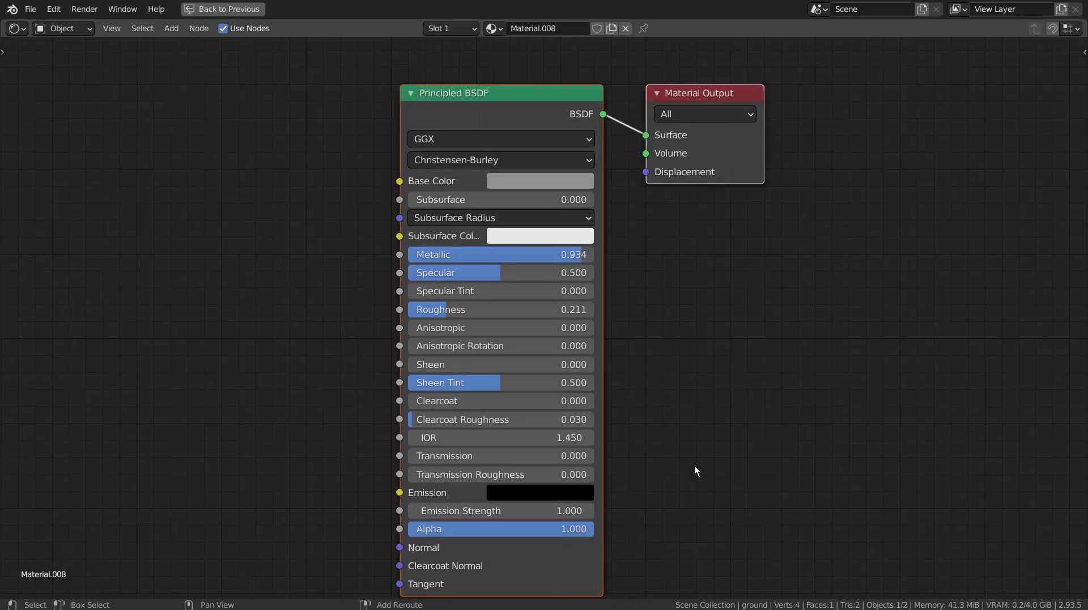
middle_drag(694, 469, 672, 434)
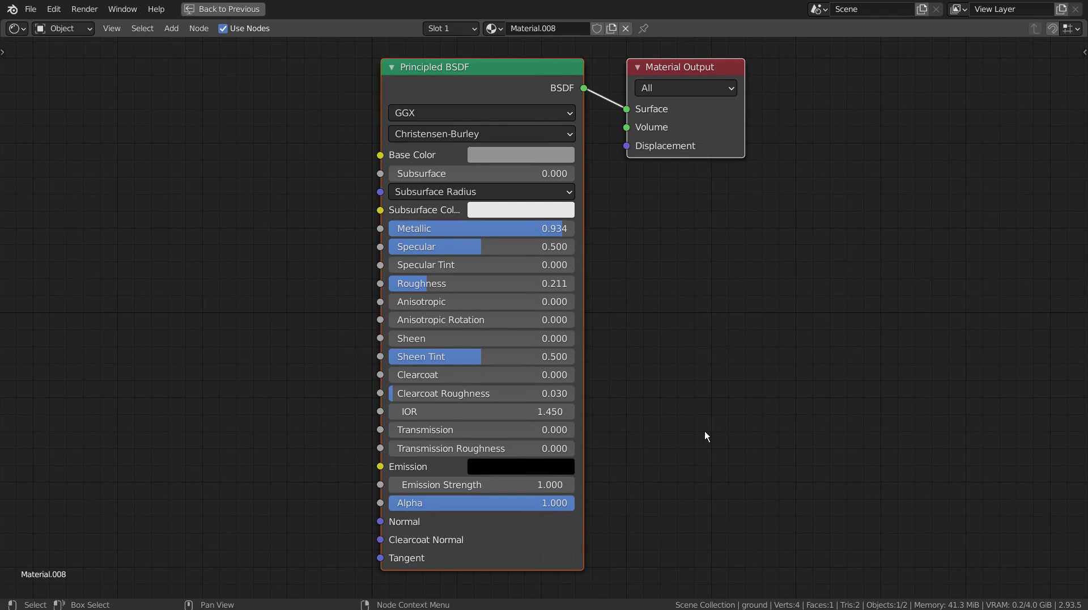
key(ctrl+space)
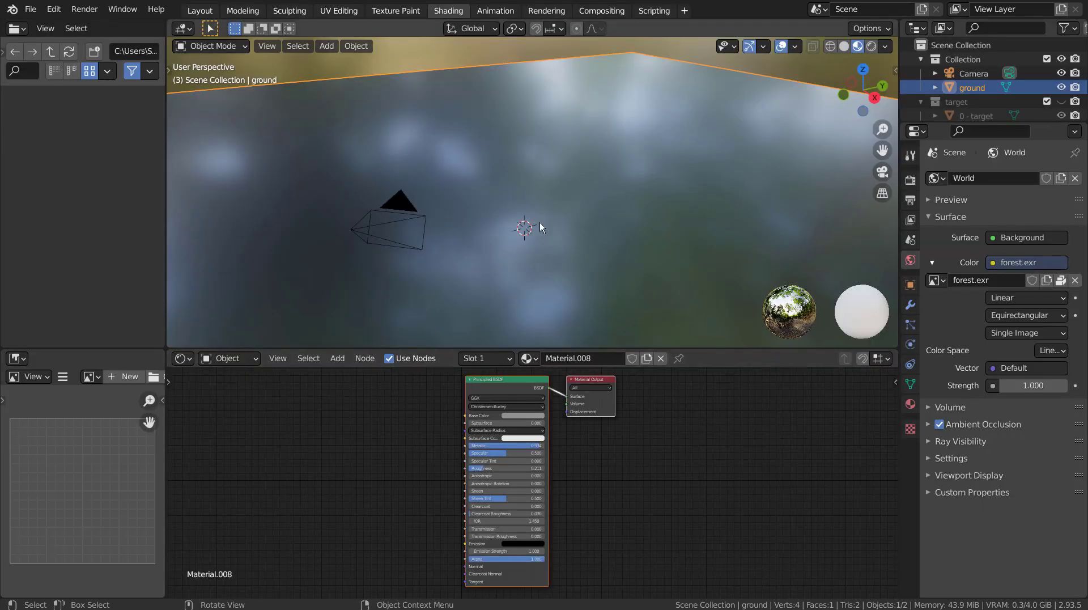
click(211, 11)
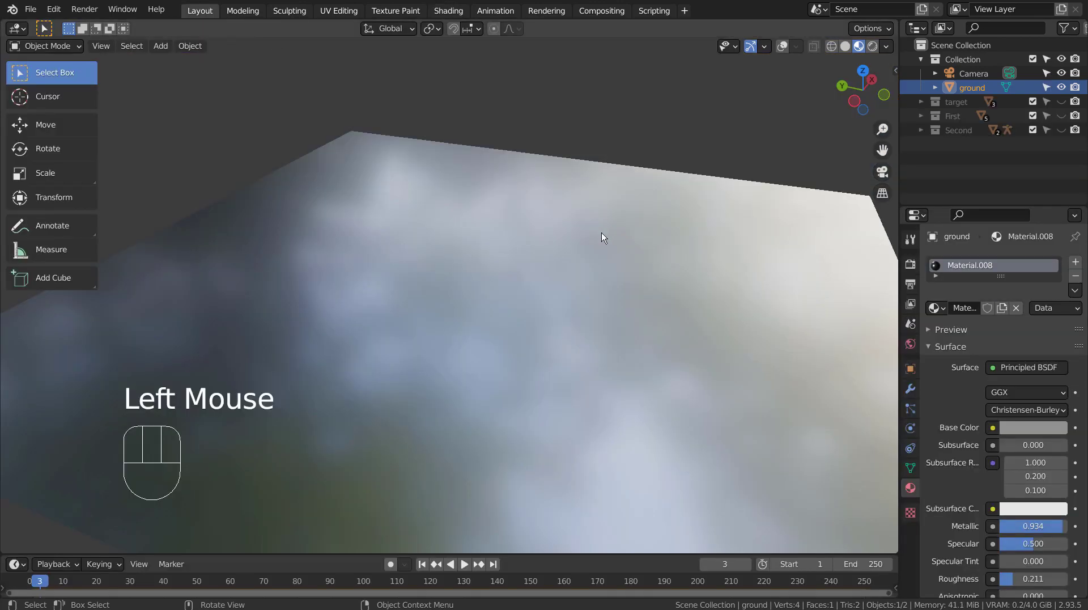
Show the scene in wireframe and add a mesh circle with 8 vertices at the world origin
middle_drag(600, 232, 790, 97)
click(832, 50)
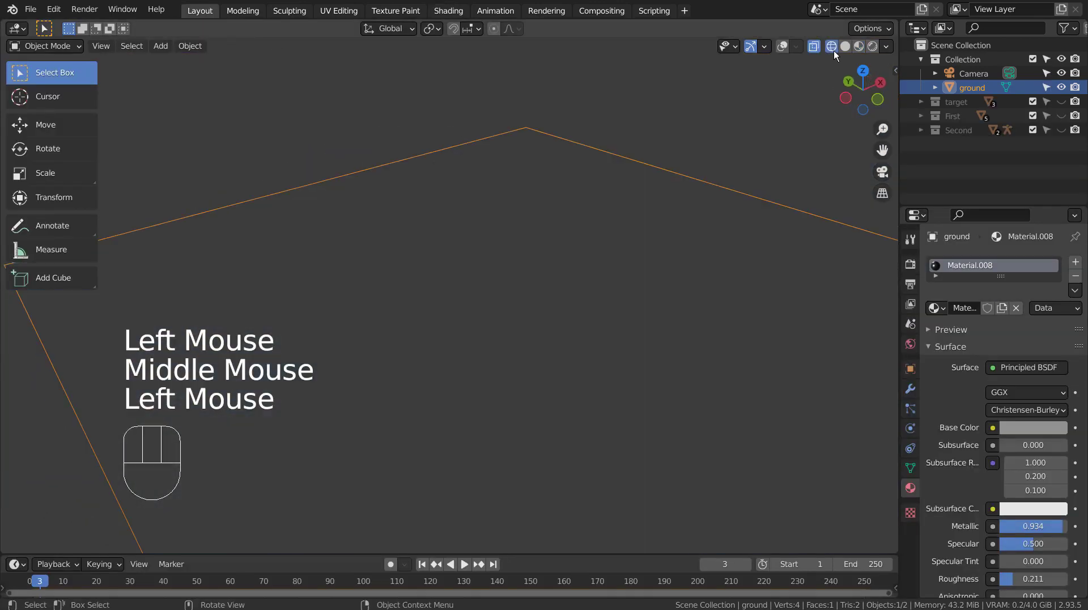
key(shift+a)
mouse_move(580, 317)
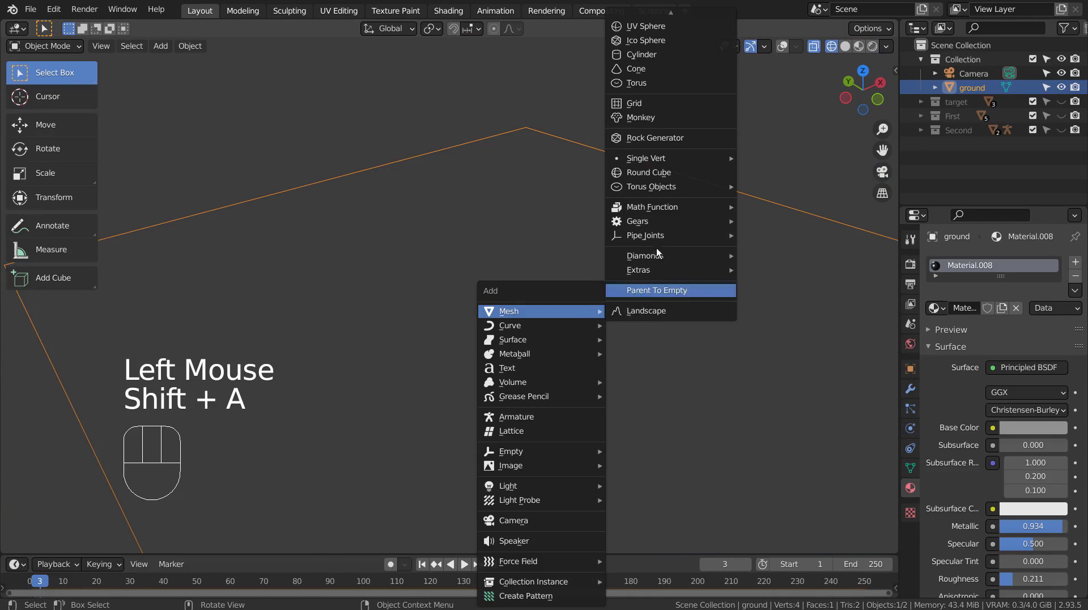
scroll(652, 56, up, 3)
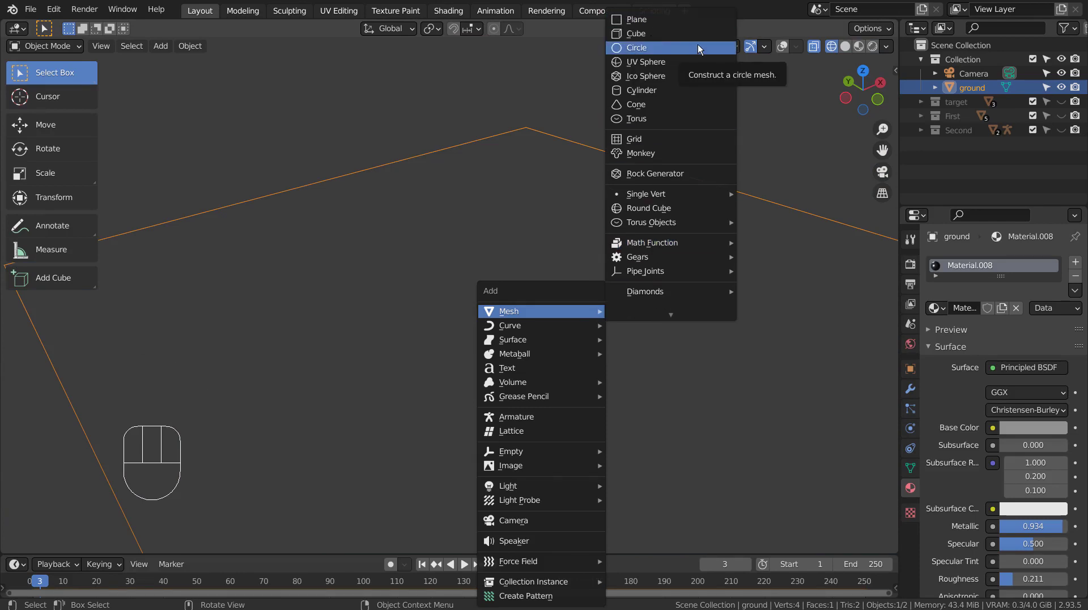
click(698, 45)
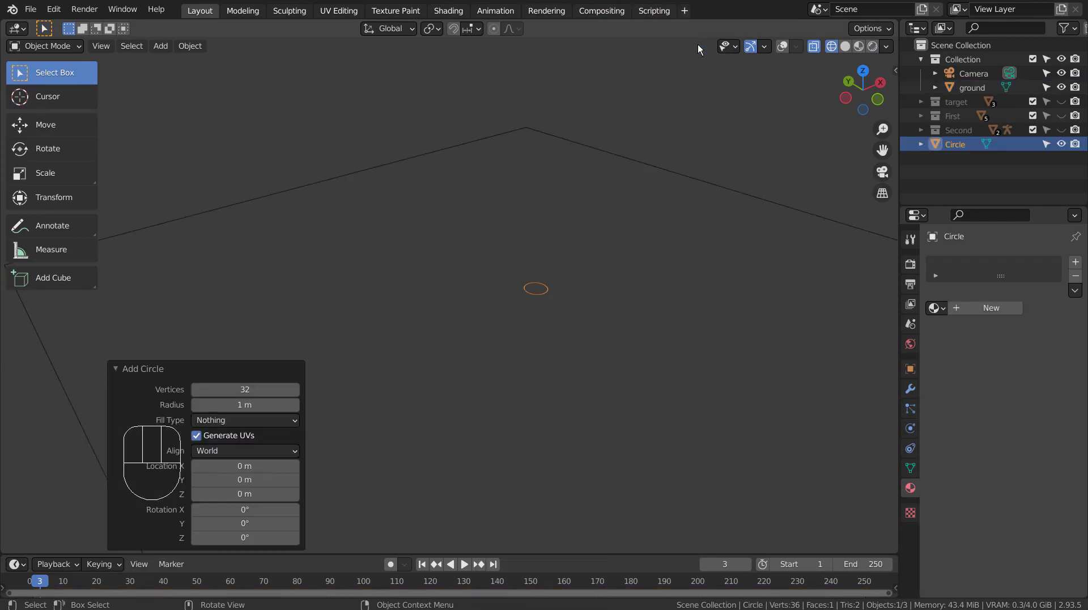
click(238, 386)
key(Return)
Scale the octagon up uniformly to about 4.35 and turn on the viewport overlays
scroll(597, 309, up, 2)
key(s)
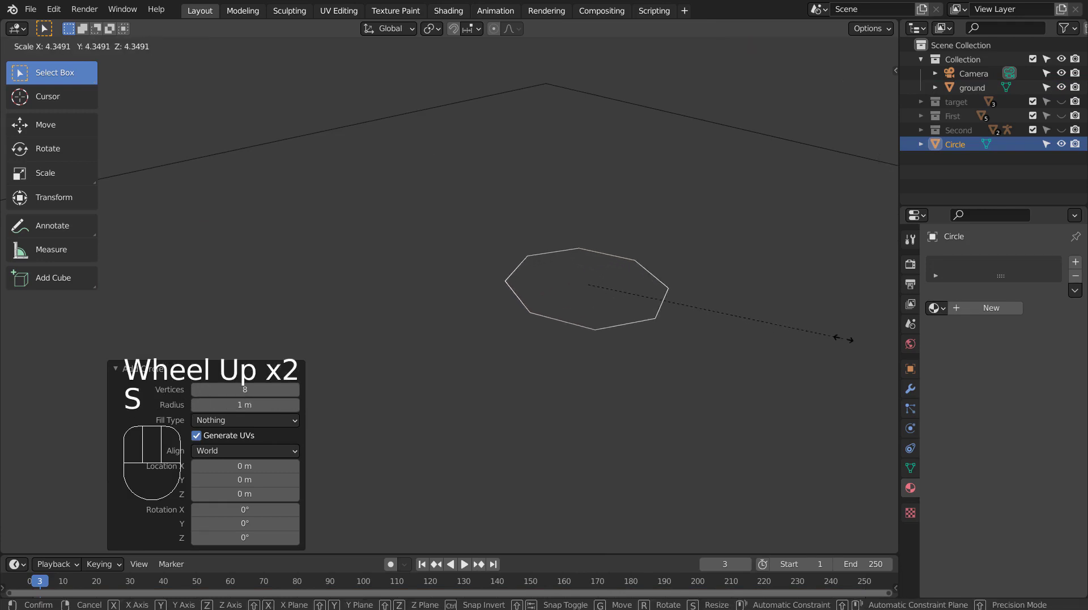
click(843, 339)
click(781, 46)
middle_drag(776, 325, 589, 385)
Duplicate the octagon, with the copy scaled to about 0.8 and raised about 0.99 m along Z
key(shift+d)
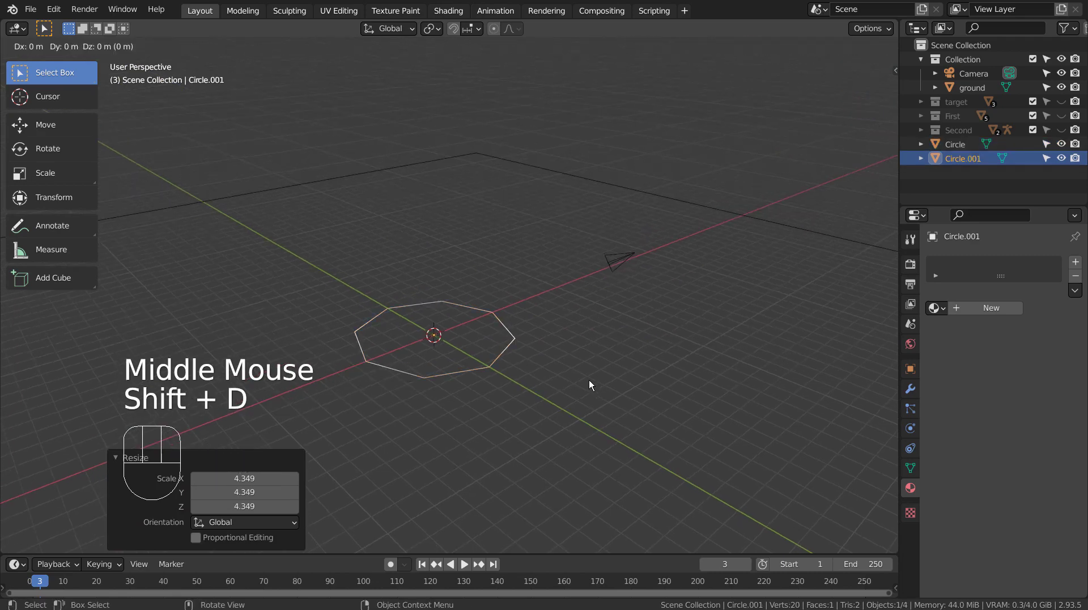
key(s)
click(558, 372)
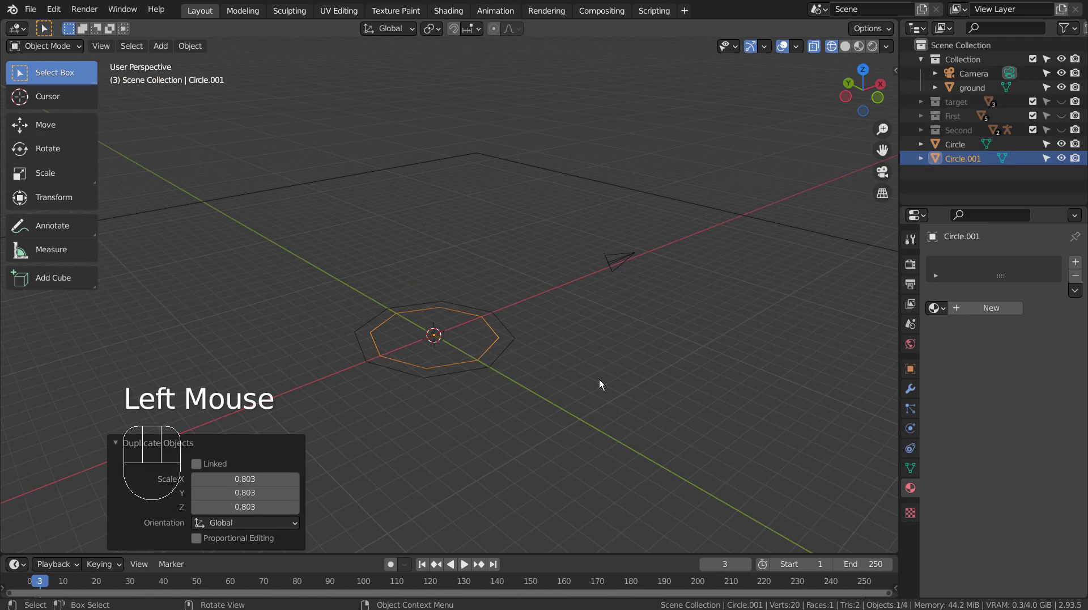
key(g)
key(z)
click(597, 362)
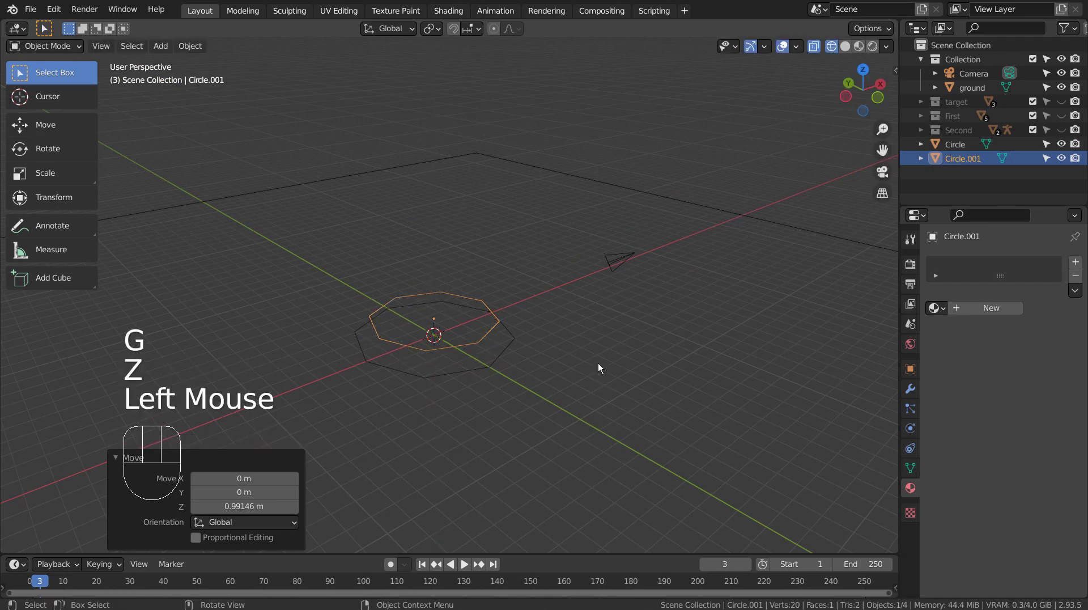
Join the two octagons into one object and connect them with Bridge Edge Loops
scroll(563, 372, up, 4)
shift+click(559, 410)
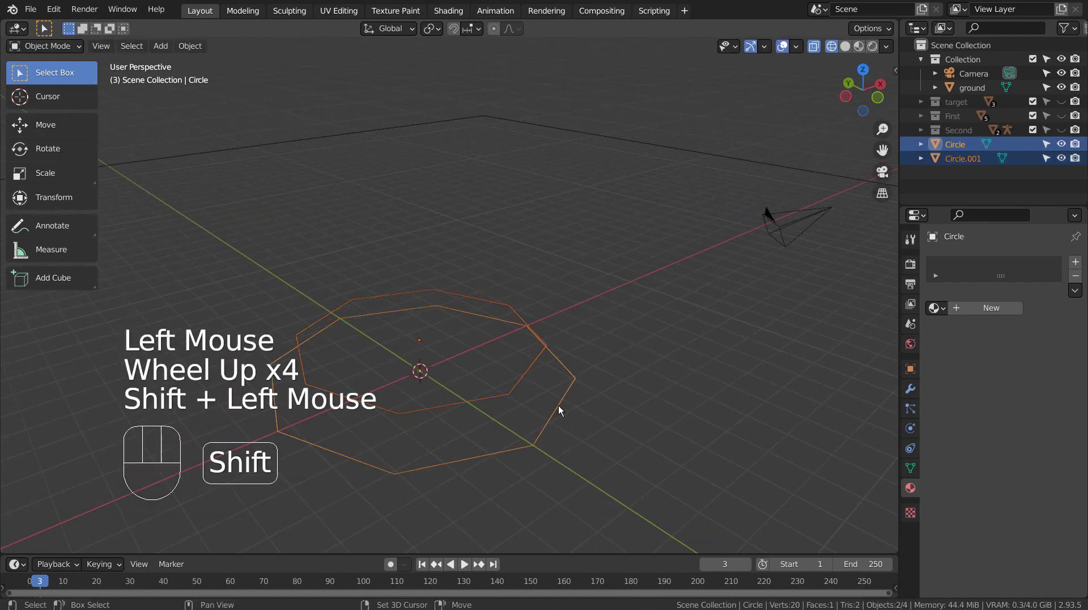
key(ctrl)
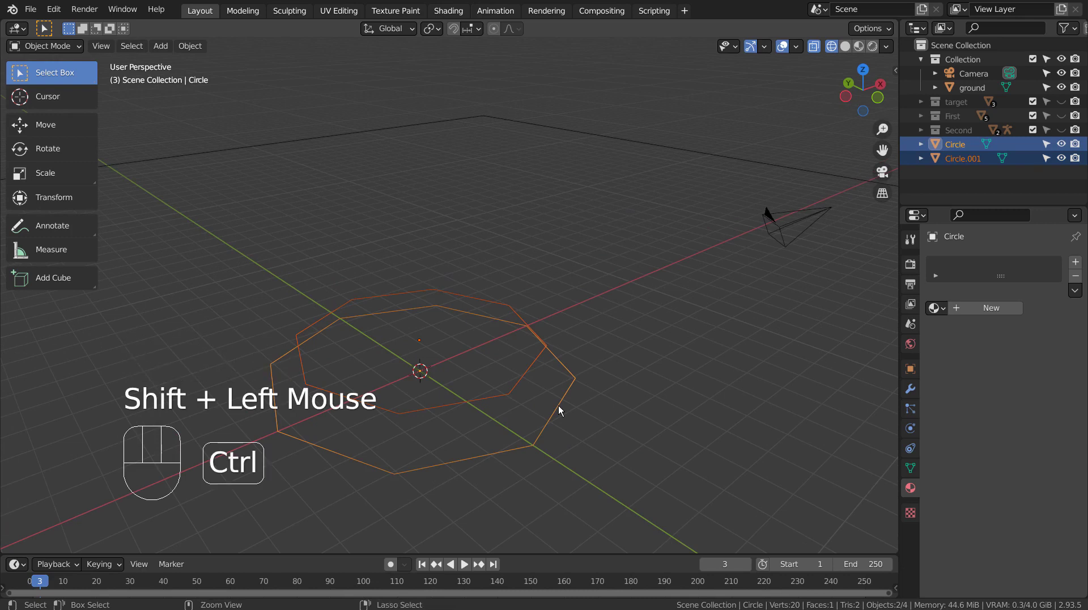
key(ctrl+j)
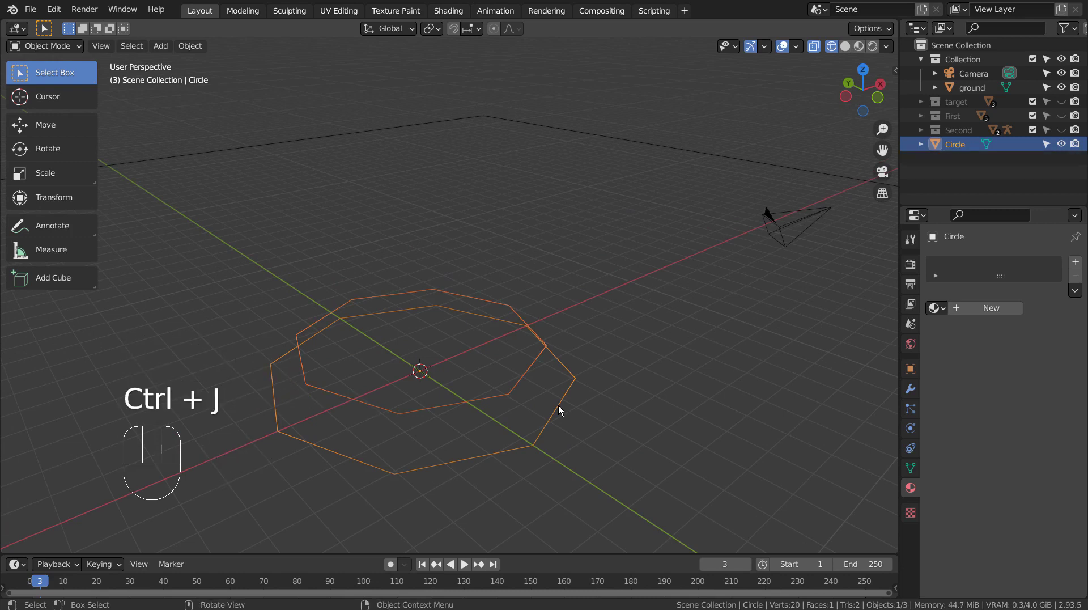
key(Tab)
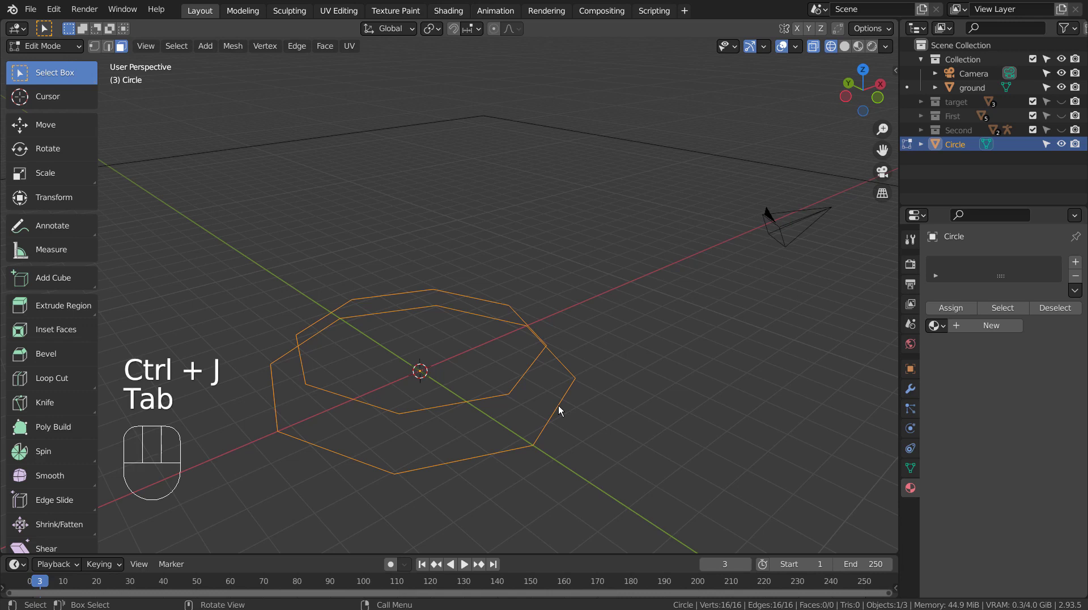
key(ctrl)
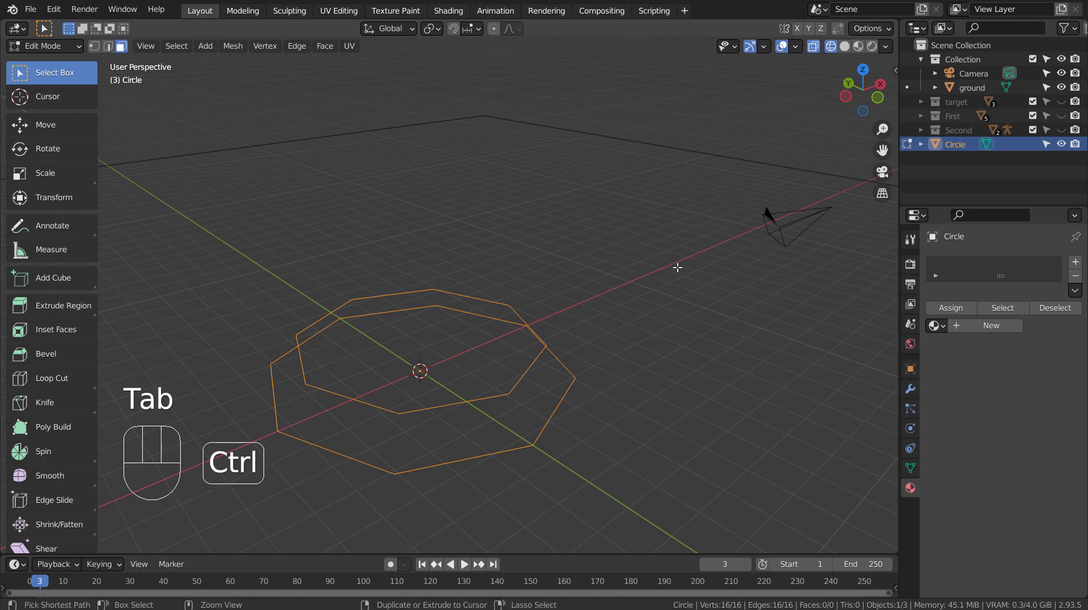
key(ctrl+e)
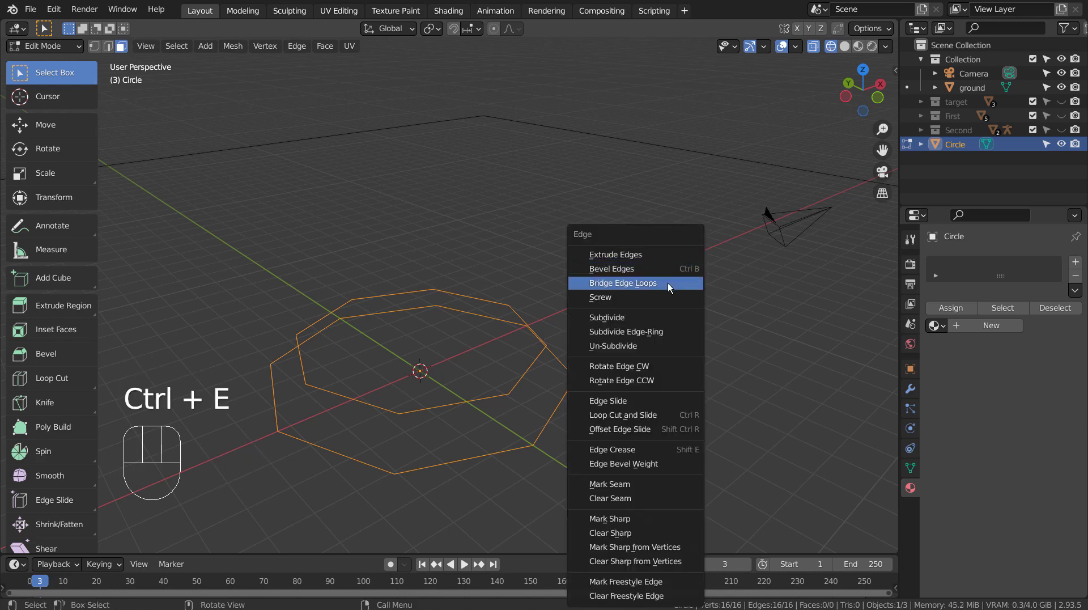
click(667, 284)
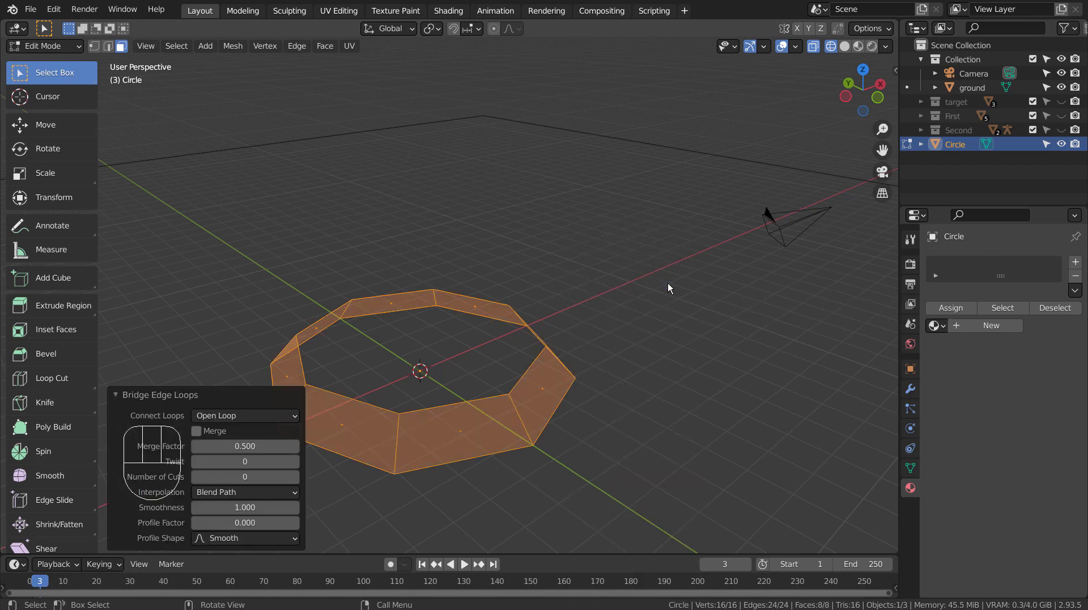
Fill the upper and lower edge loops of the base with faces, and return to Object Mode
key(2)
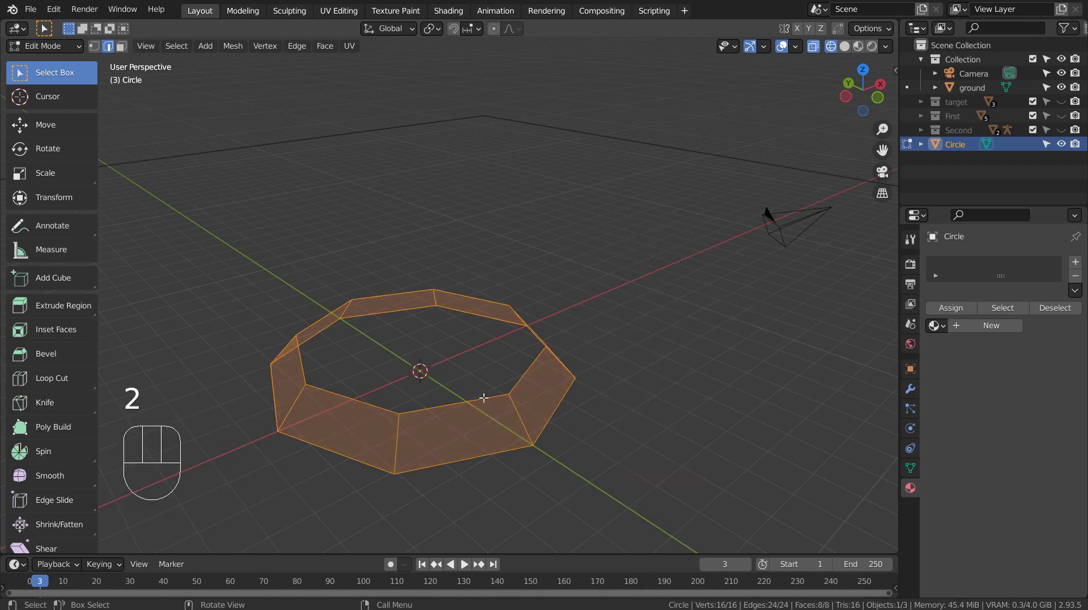
key(alt)
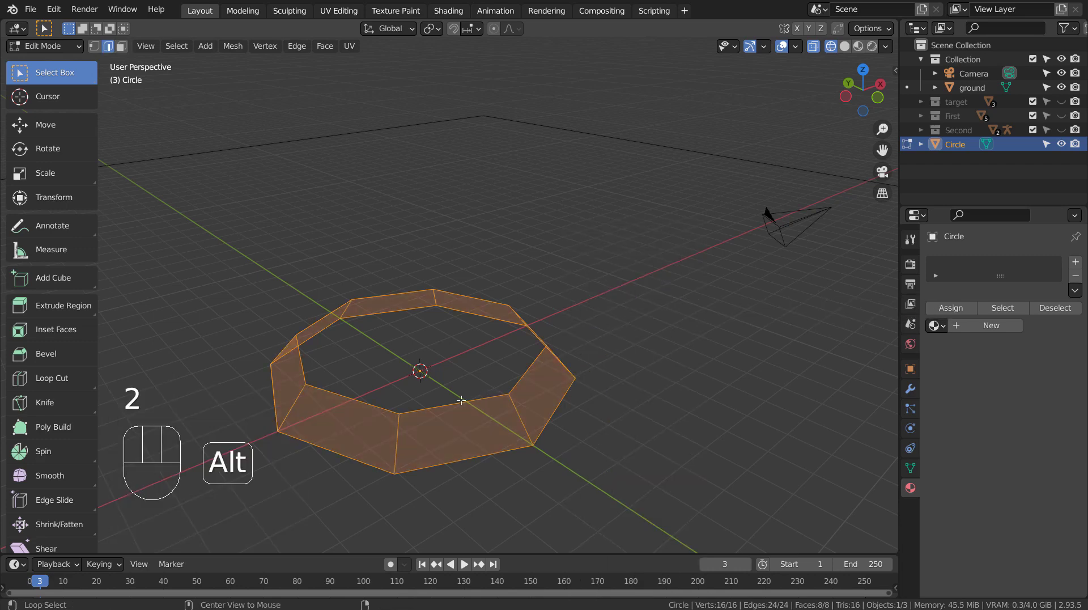
alt+click(452, 401)
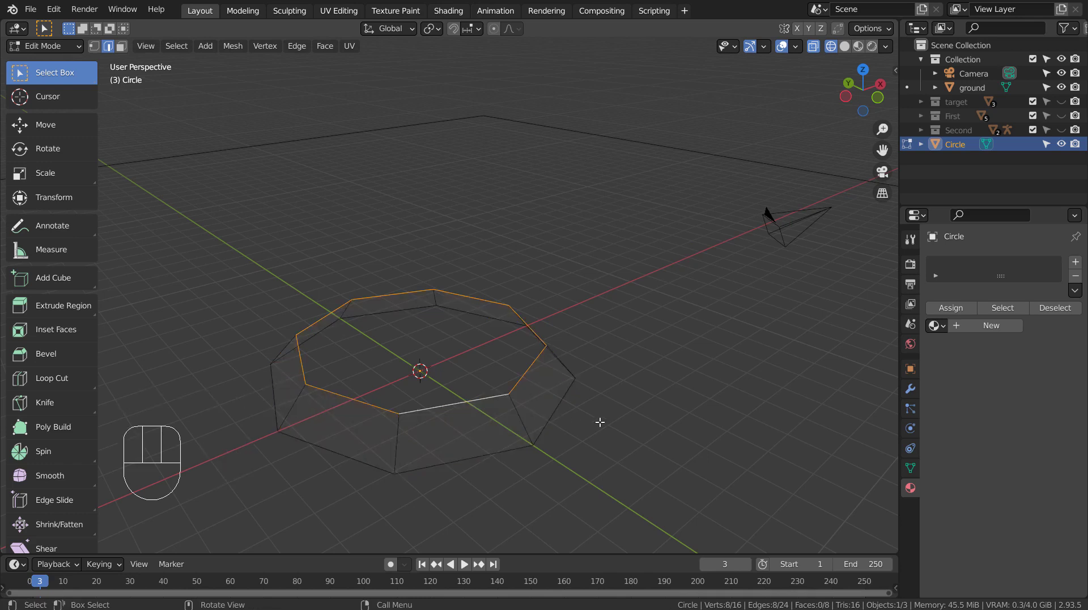
key(f)
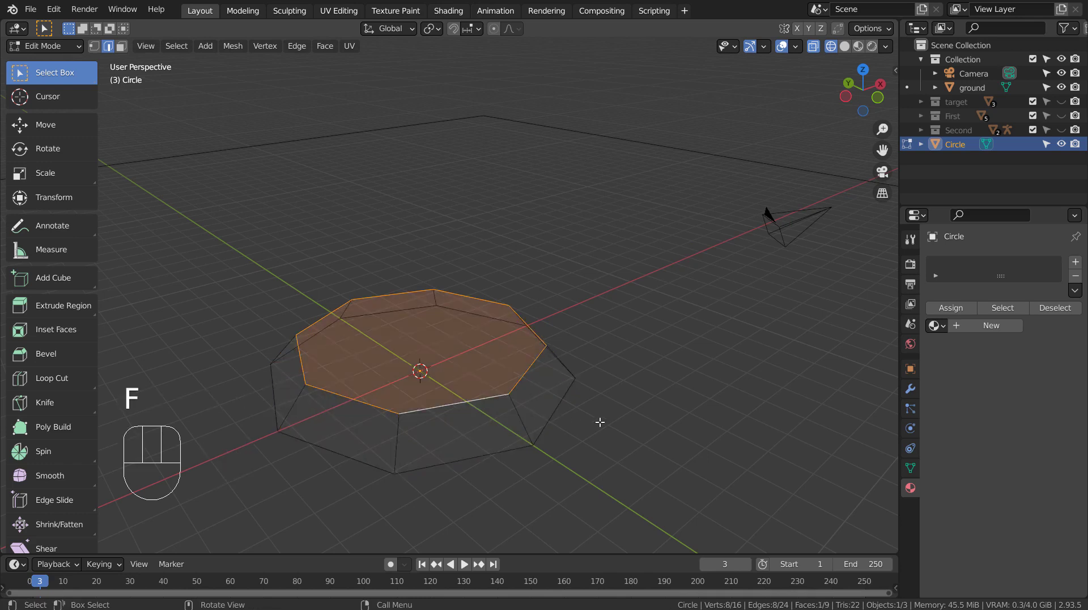
alt+click(482, 457)
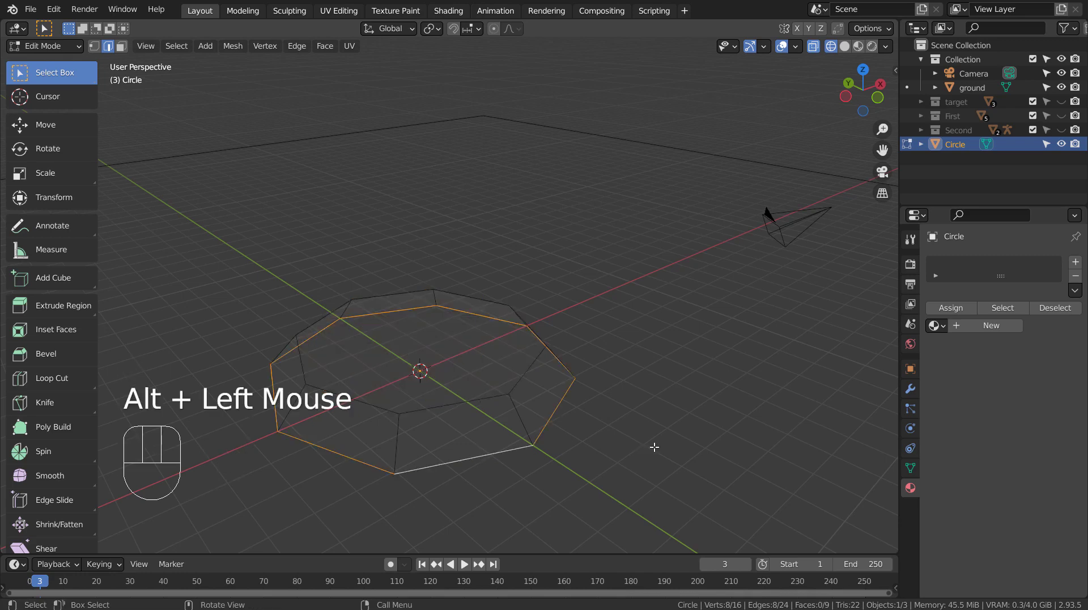
key(f)
key(Tab)
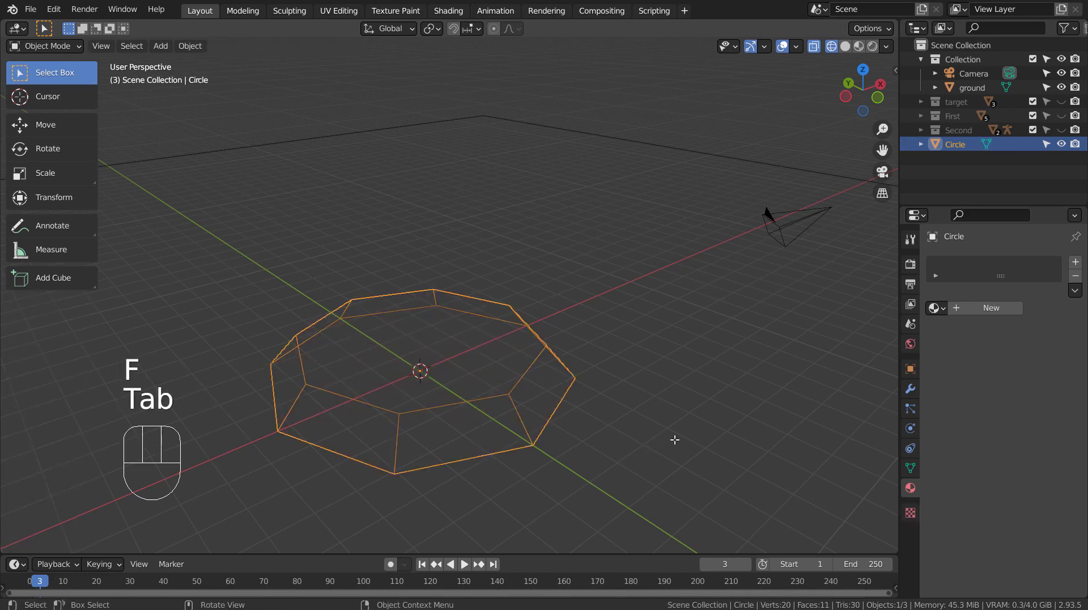
In material preview shading, add a mesh cylinder at the base's centre and scale it by about 5.28 along Z
key(shift+z)
mouse_move(716, 457)
middle_down()
mouse_move(668, 439)
mouse_move(678, 403)
mouse_move(745, 426)
mouse_move(719, 407)
middle_up()
key(shift+a)
mouse_move(729, 307)
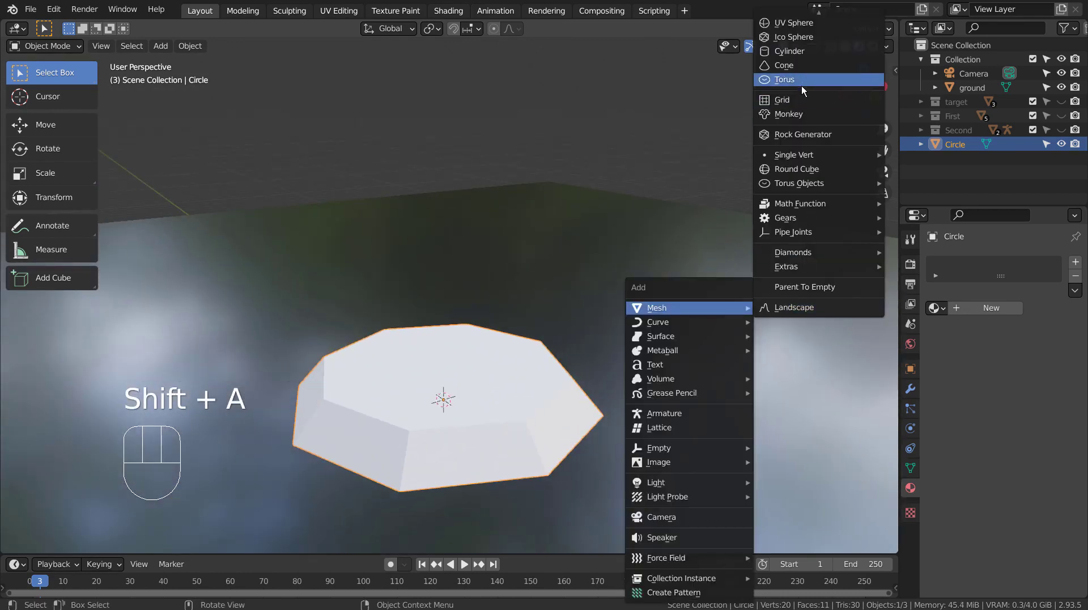
click(803, 51)
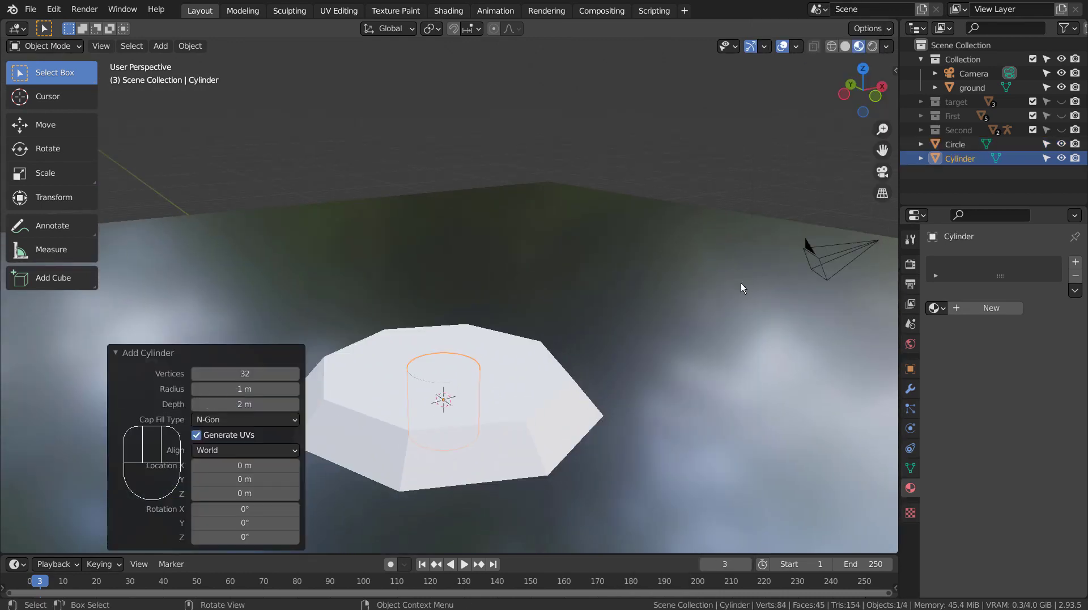
key(s)
key(z)
click(260, 261)
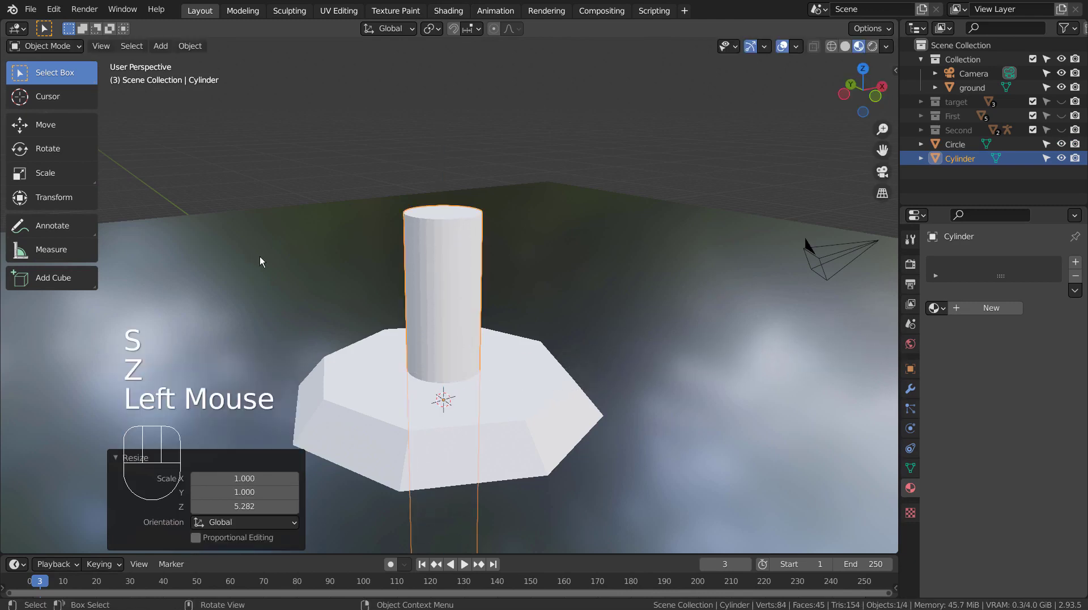
Raise the cylinder about 5.57 m along Z so it stands on the octagonal base
key(KP_1)
scroll(330, 340, down, 2)
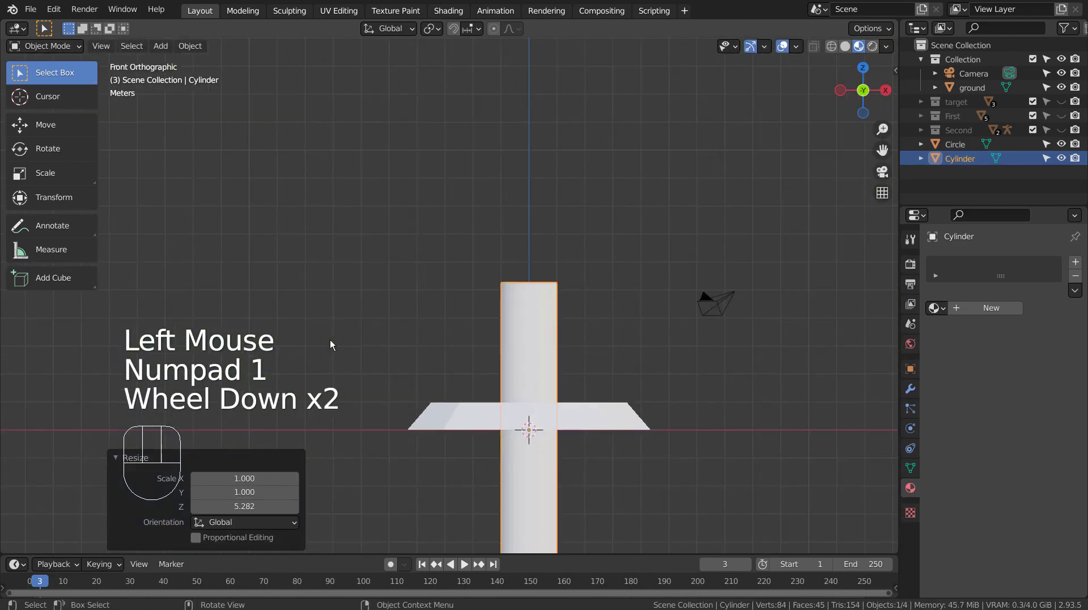
key(g)
key(z)
click(326, 185)
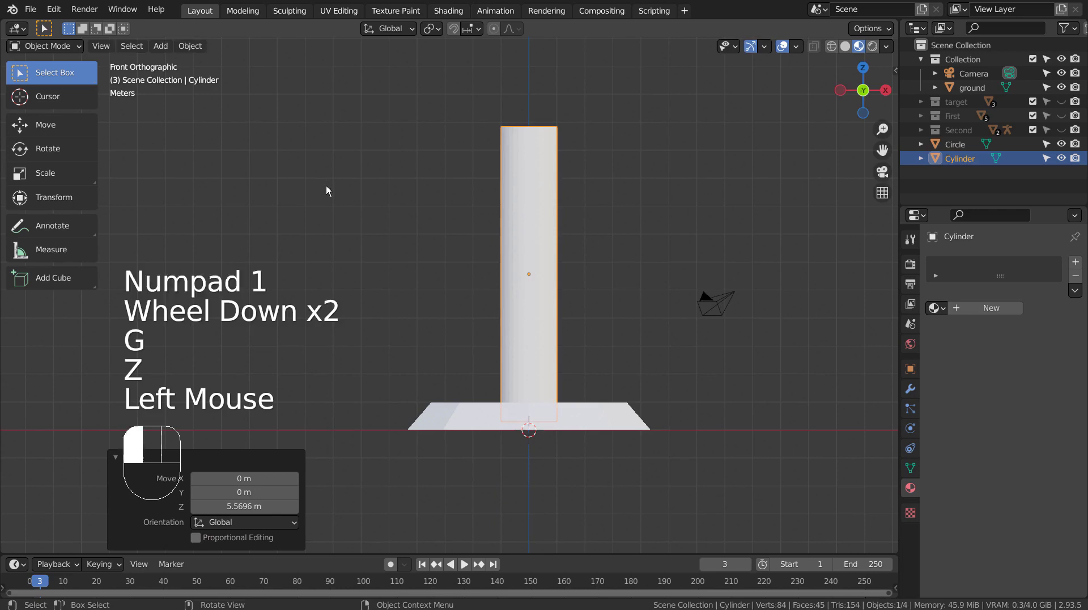
Scale the cylinder uniformly to about 0.68 and lower it about 1.46 m along Z back into the base
key(s)
click(639, 254)
key(g)
key(z)
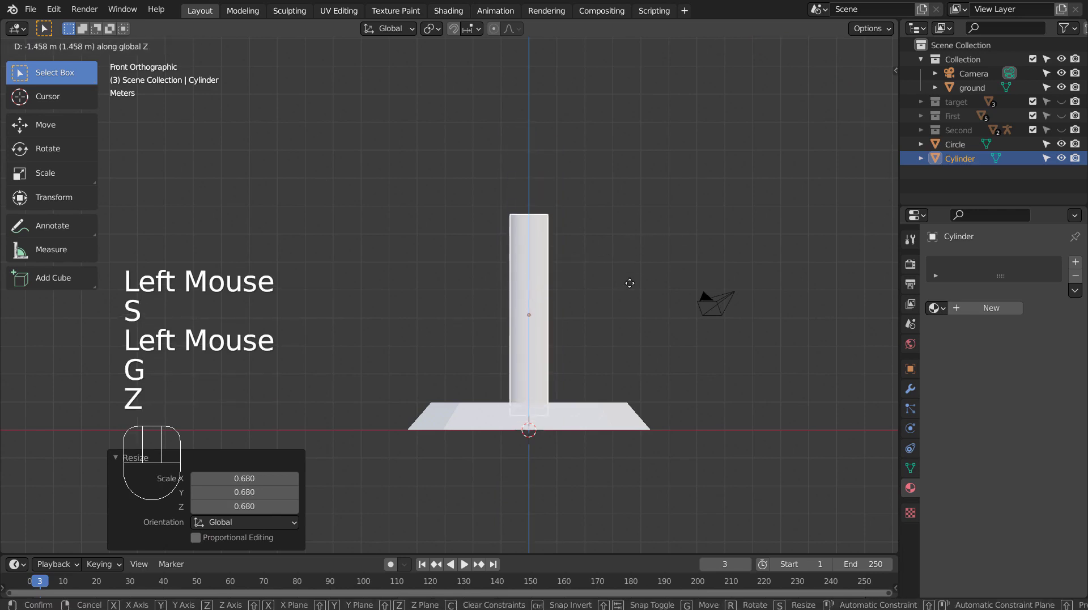
click(631, 284)
Add a UV sphere and raise it about 8.21 m along Z to the top of the post
middle_drag(630, 284, 650, 327)
key(shift+a)
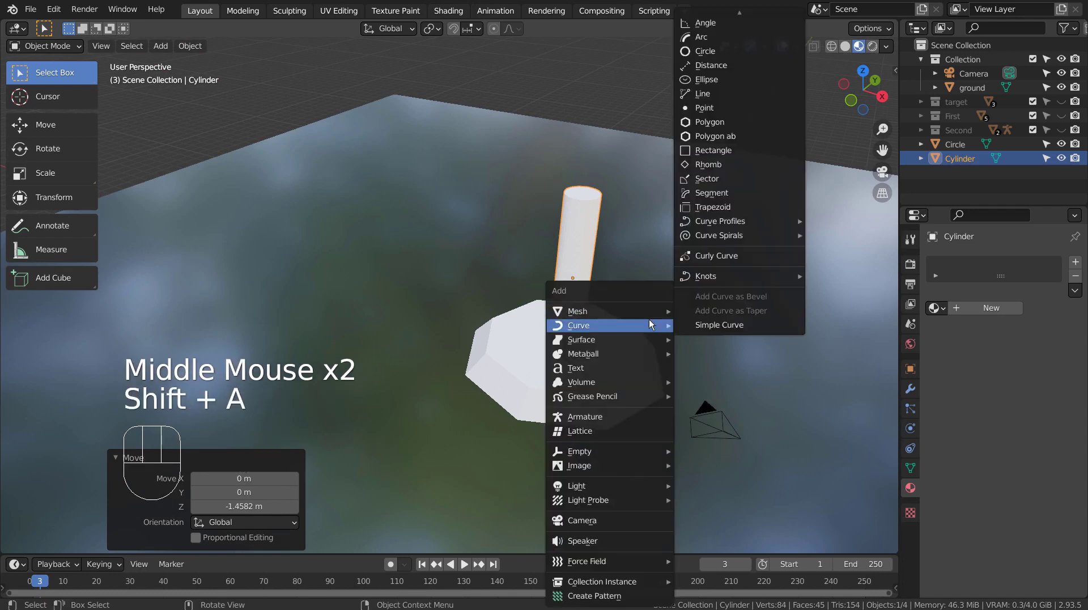
mouse_move(649, 311)
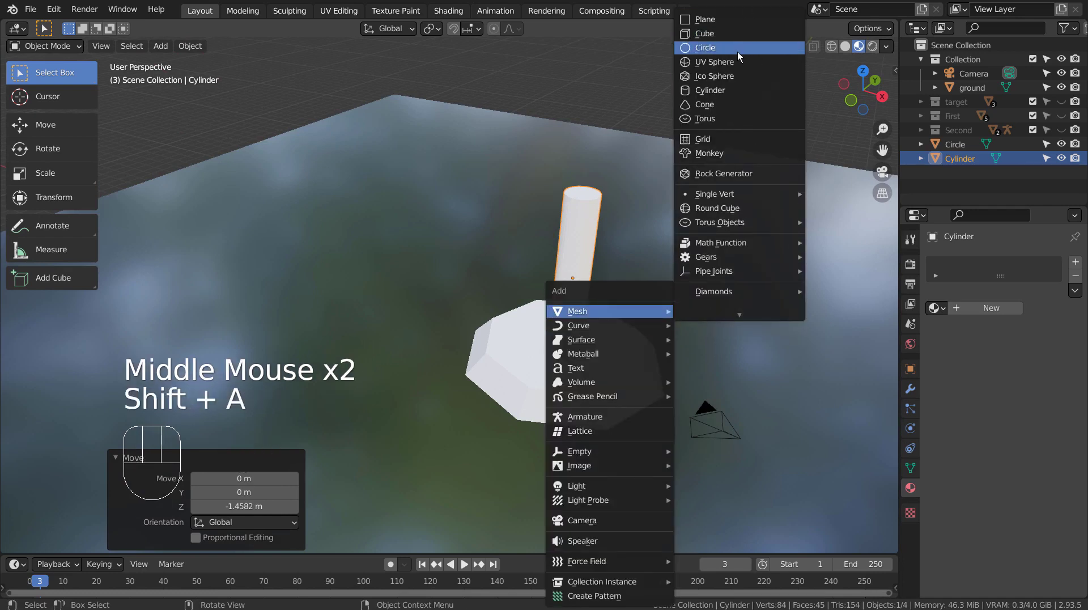
click(736, 60)
key(g)
key(z)
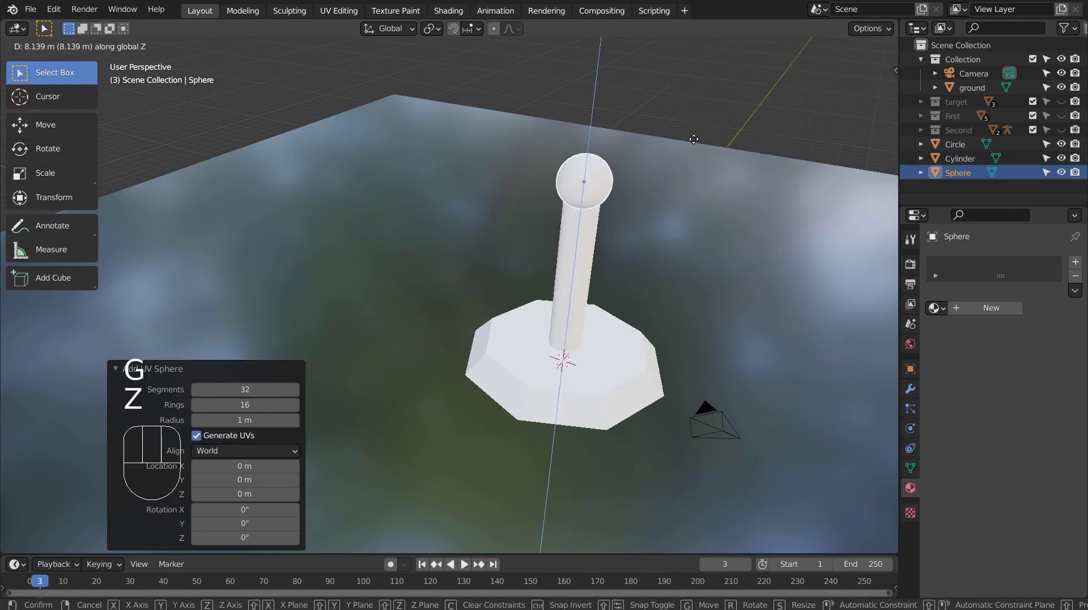
click(690, 139)
Duplicate the octagonal base and rotate the copy 90° in the front view
key(KP_1)
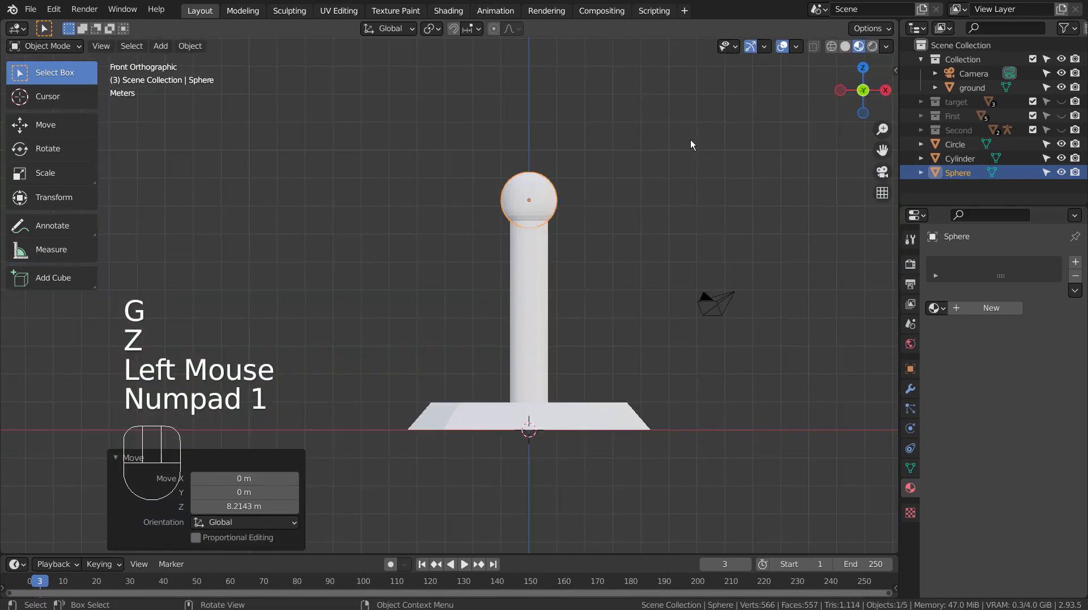
click(612, 325)
click(600, 411)
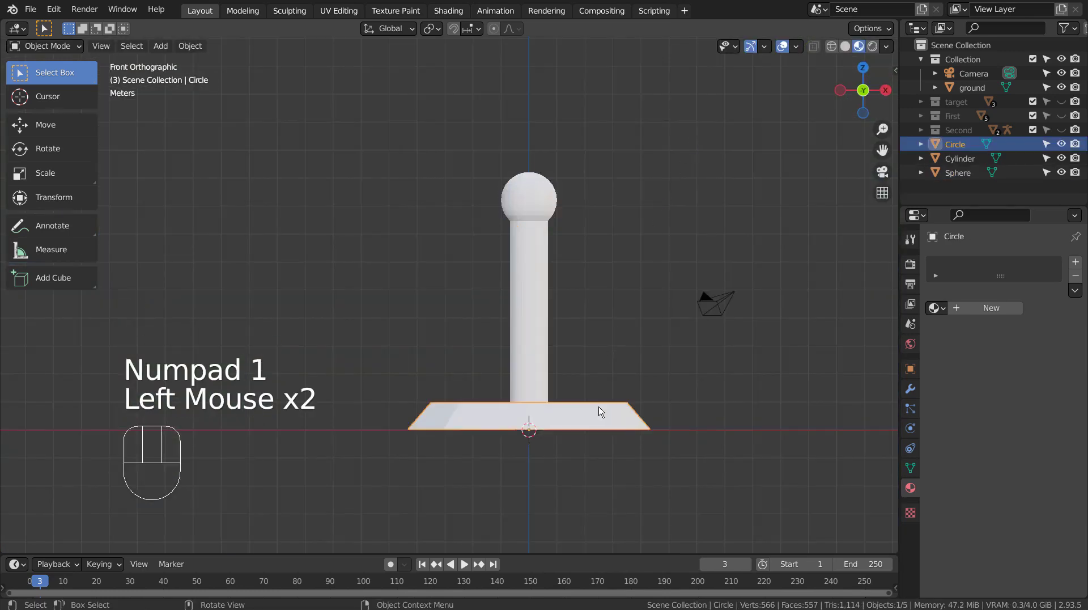
key(shift+d)
key(r)
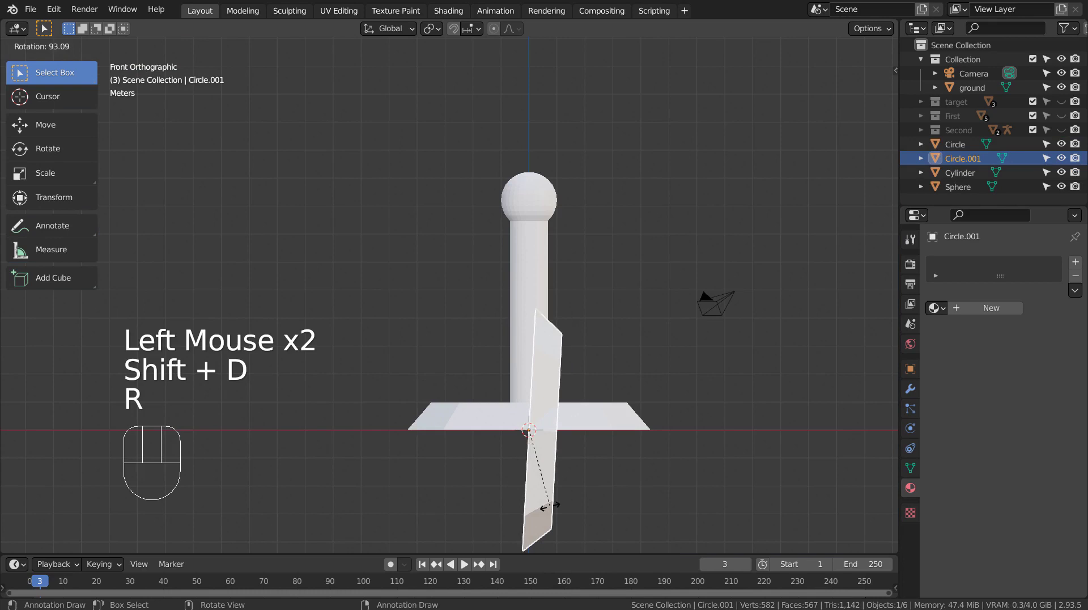
ctrl+click(552, 504)
Scale the rotated copy to about 0.343 and move it about 0.71 m along X and 8.30 m along Z, beside the sphere
key(s)
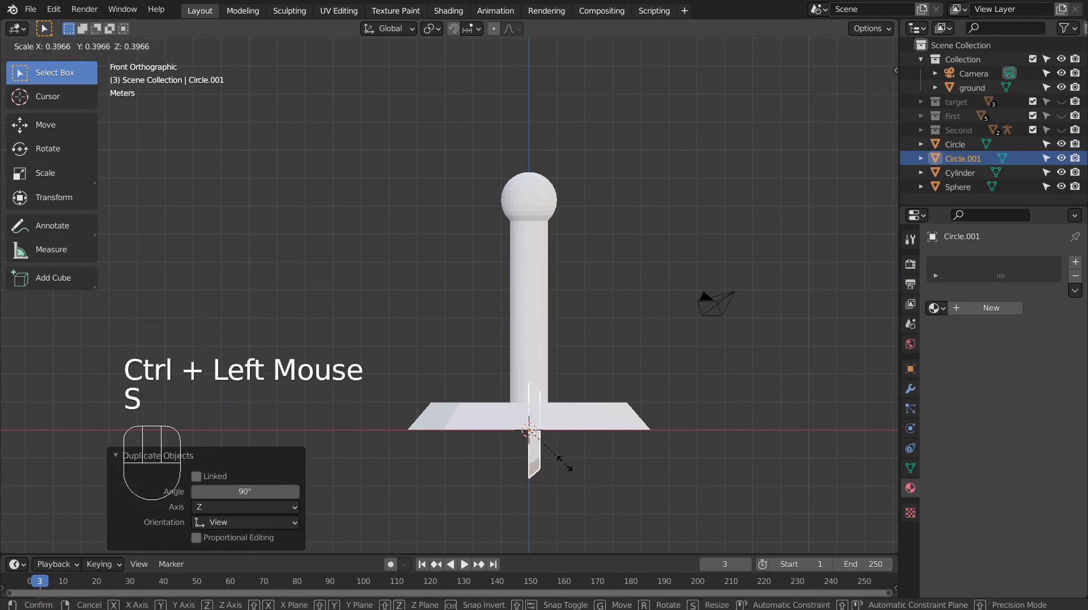
click(563, 462)
key(g)
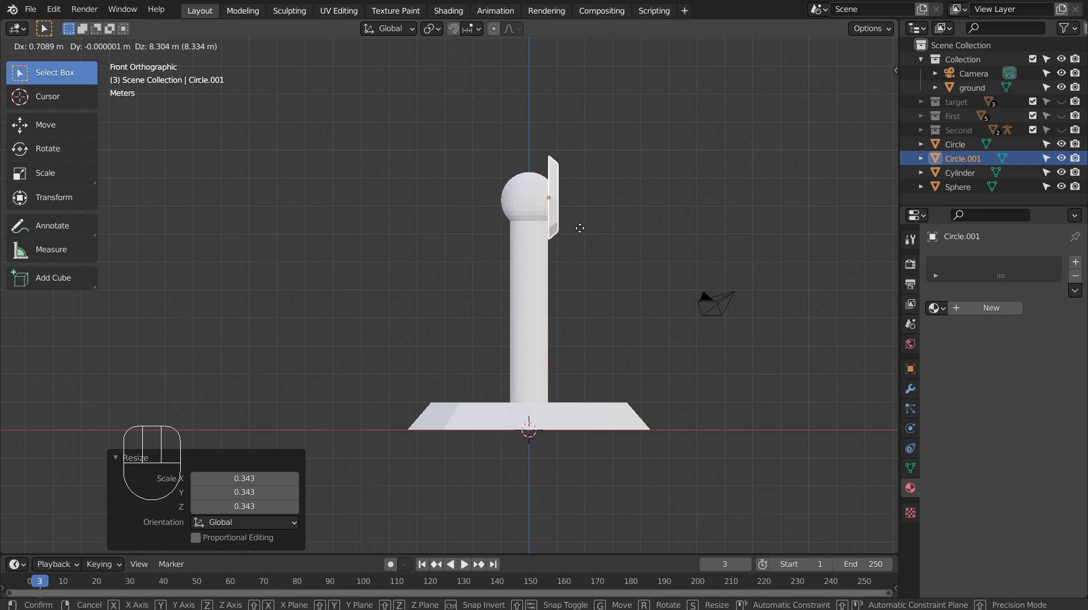
click(580, 228)
Add a Mirror modifier to the small octagonal disc beside the sphere
middle_drag(580, 228, 608, 285)
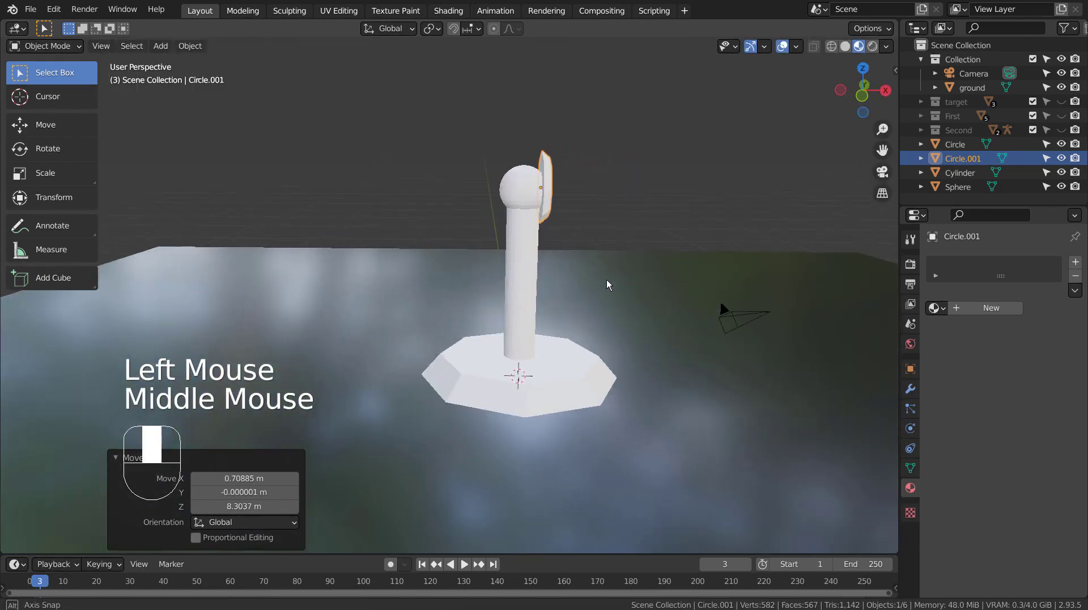
click(910, 389)
click(972, 262)
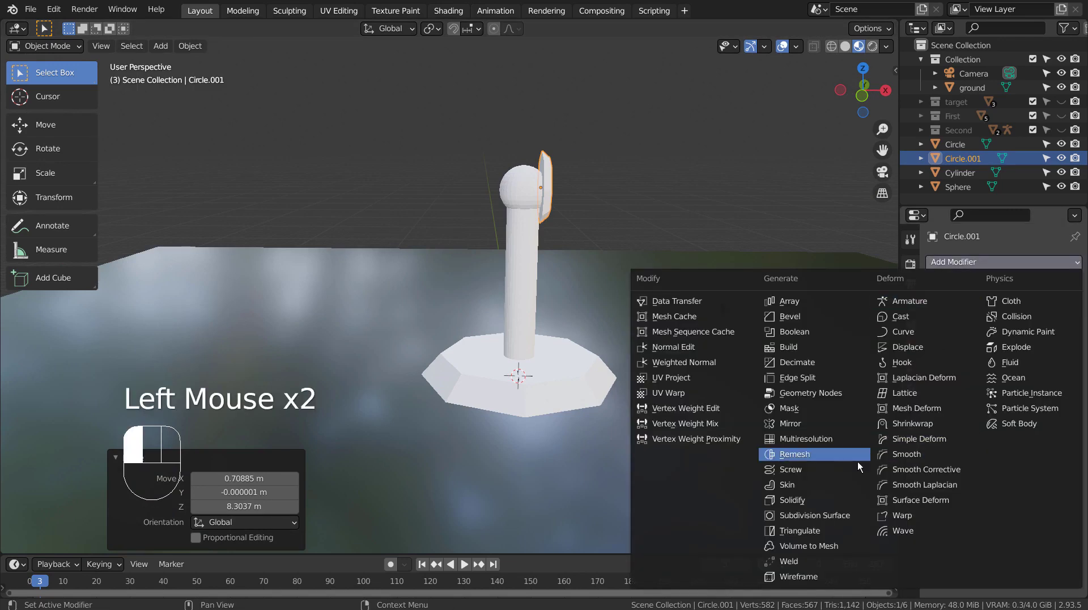
click(859, 423)
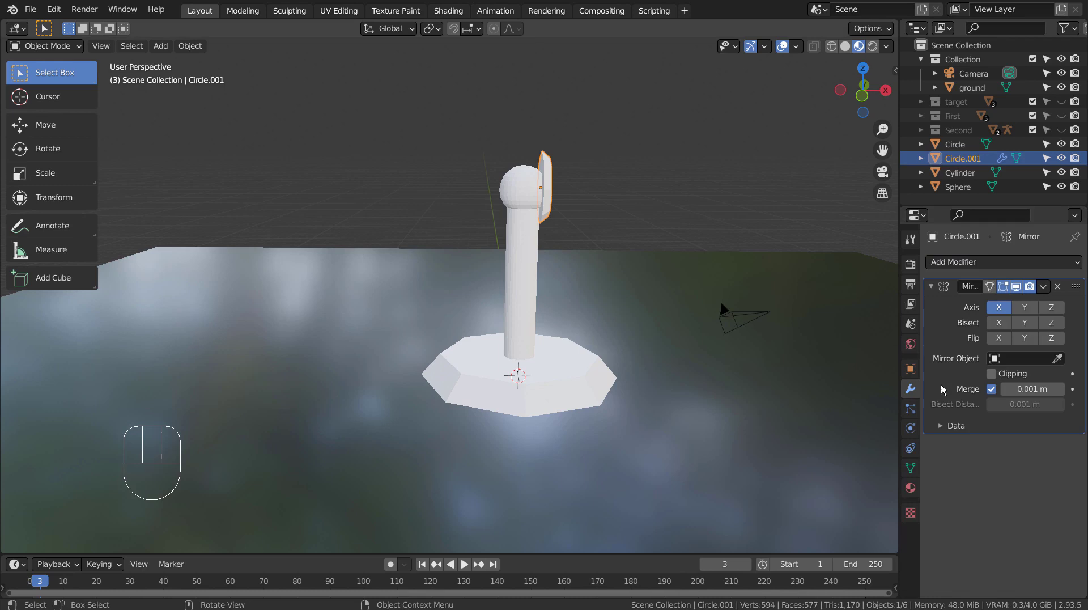
Set the small disc's origin to the 3D cursor
click(190, 45)
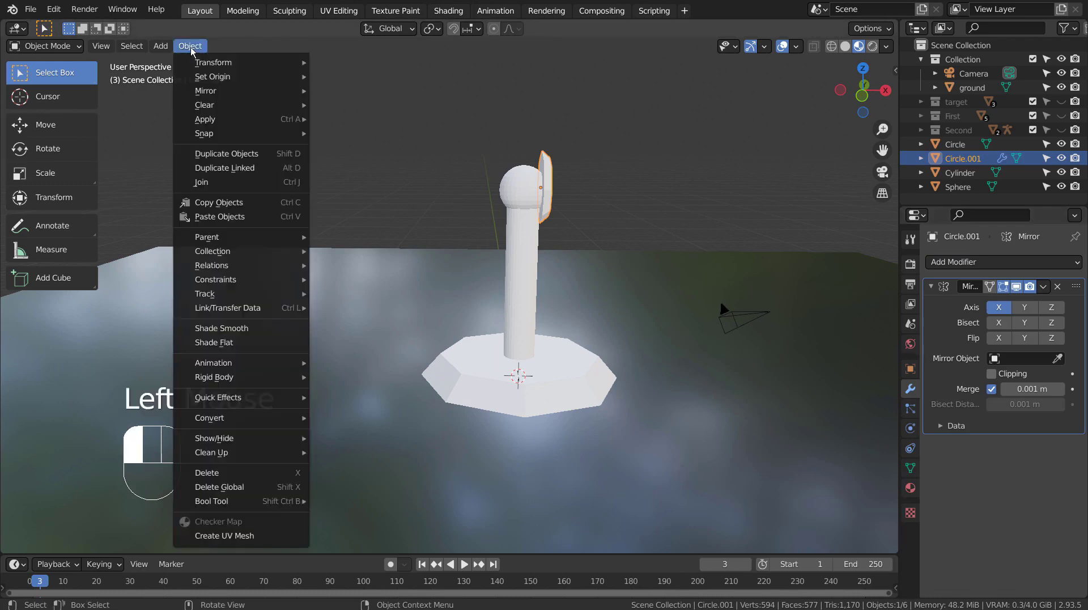
mouse_move(229, 76)
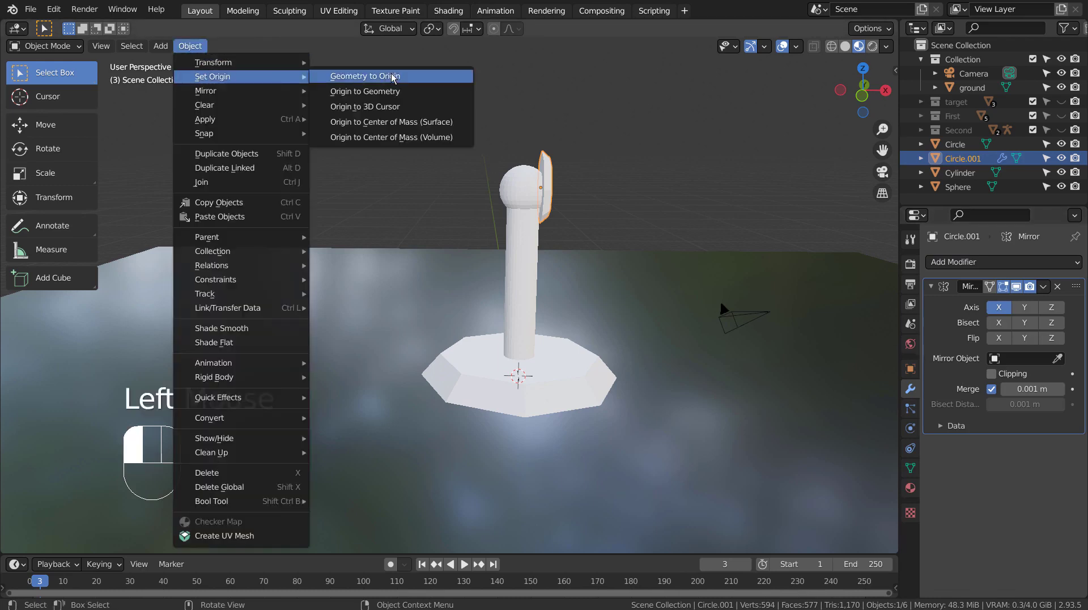
click(404, 107)
click(1023, 308)
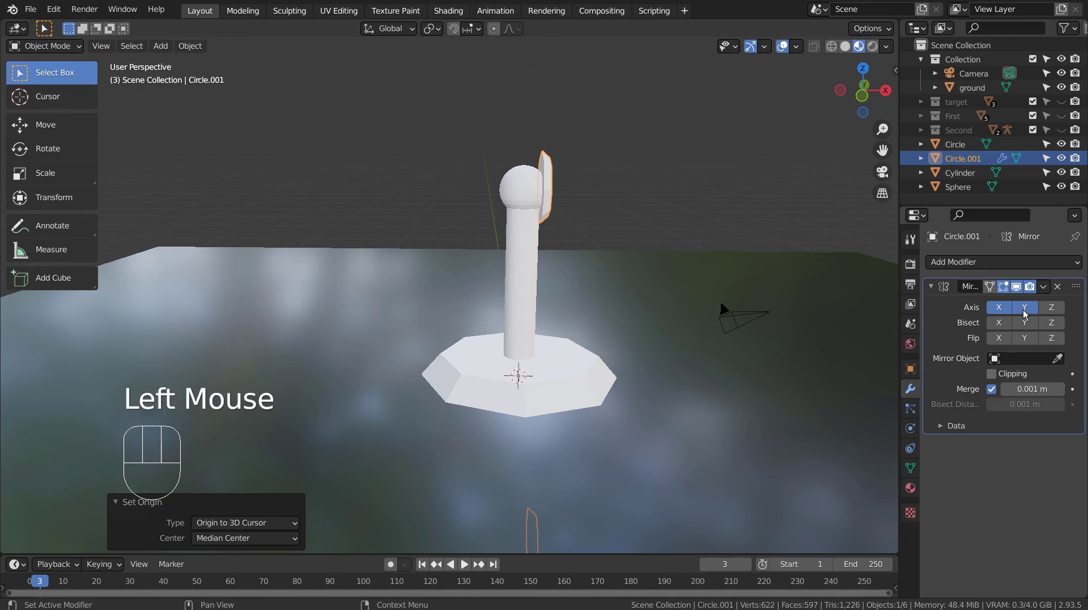
click(1024, 309)
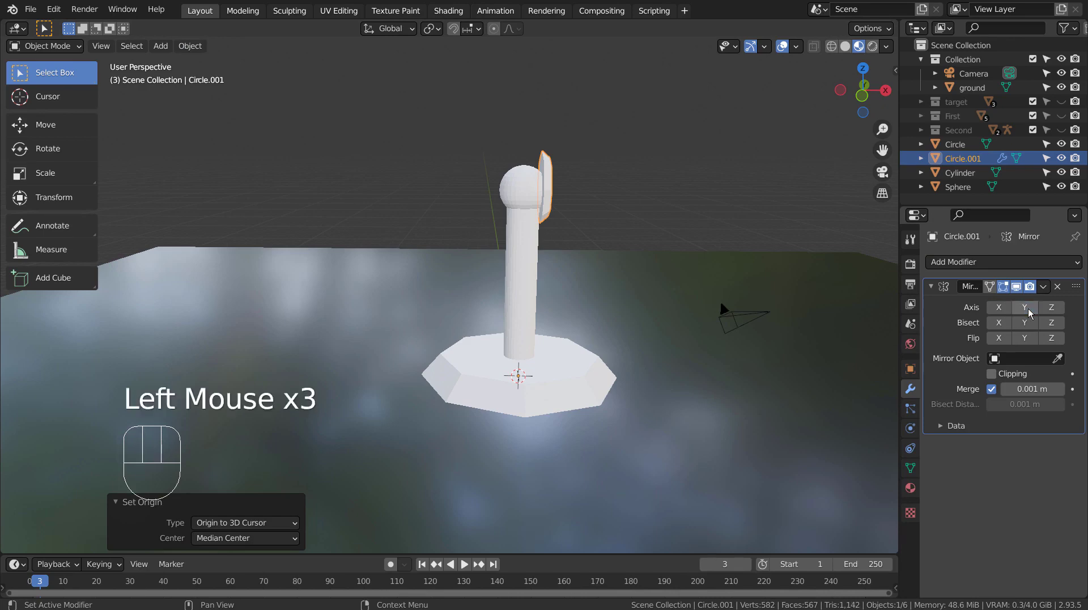
middle_drag(738, 399, 592, 419)
scroll(690, 389, down, 4)
click(998, 307)
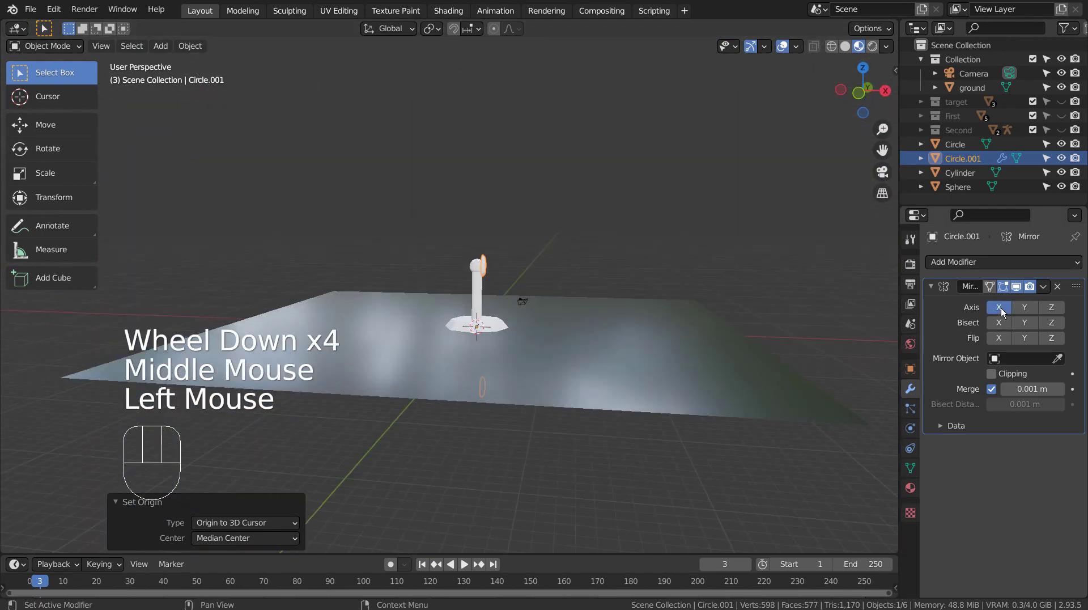
Apply all transforms to the small disc so it mirrors across the post on the X axis
mouse_move(796, 327)
middle_down()
mouse_move(605, 340)
mouse_move(477, 332)
mouse_move(815, 316)
middle_up()
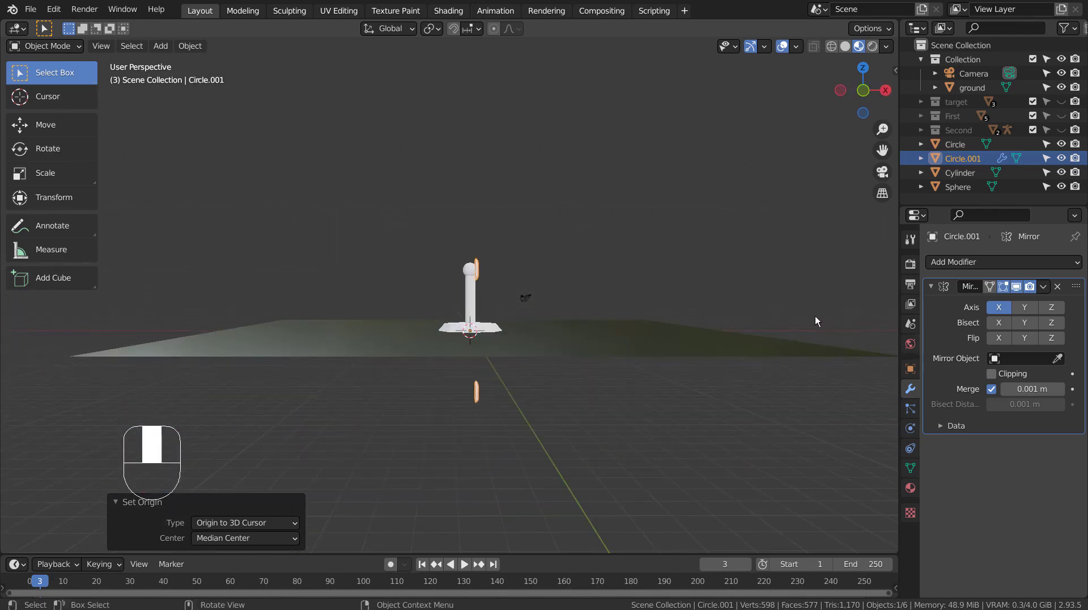
key(ctrl+a)
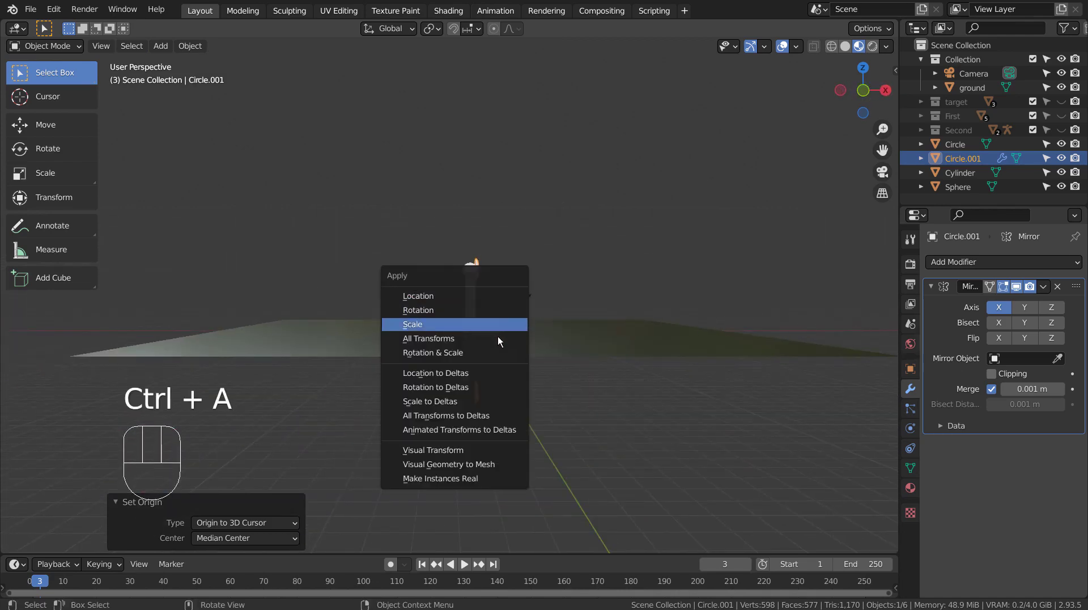
click(497, 338)
Duplicate the vertical cylinder and rotate the copy -90° in the right side view to make it horizontal
middle_drag(582, 348, 593, 317)
scroll(564, 358, up, 3)
scroll(564, 358, up, 2)
scroll(564, 358, down, 1)
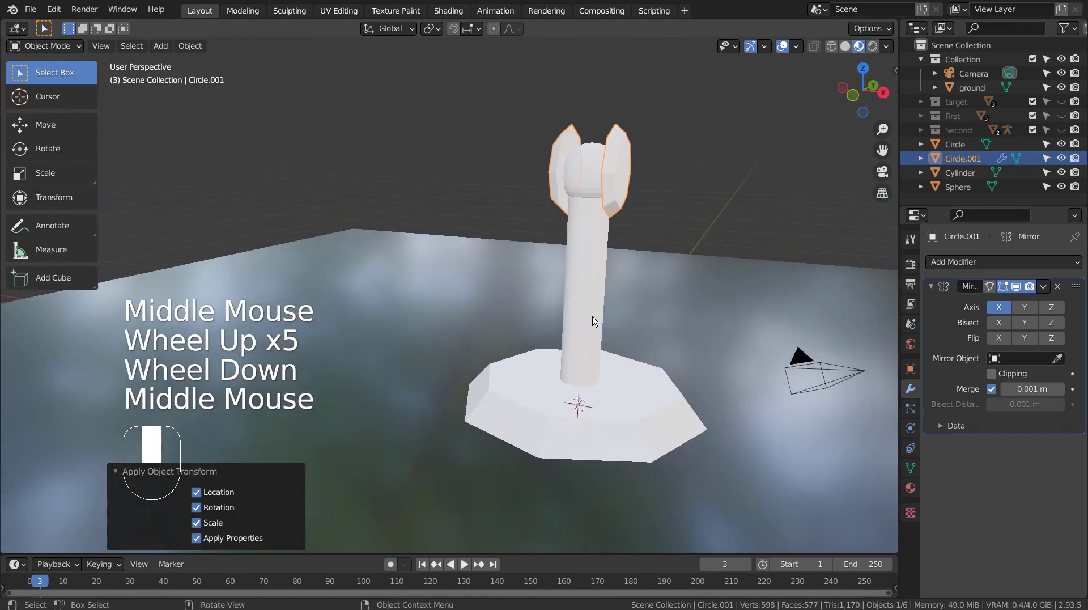
click(593, 318)
key(KP_3)
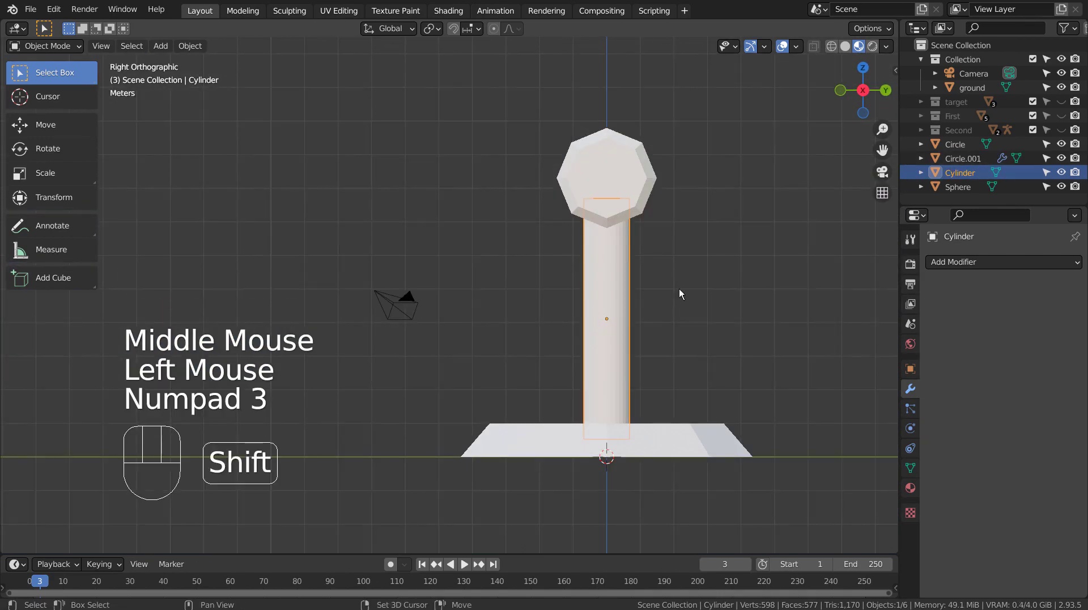
key(shift+d)
key(r)
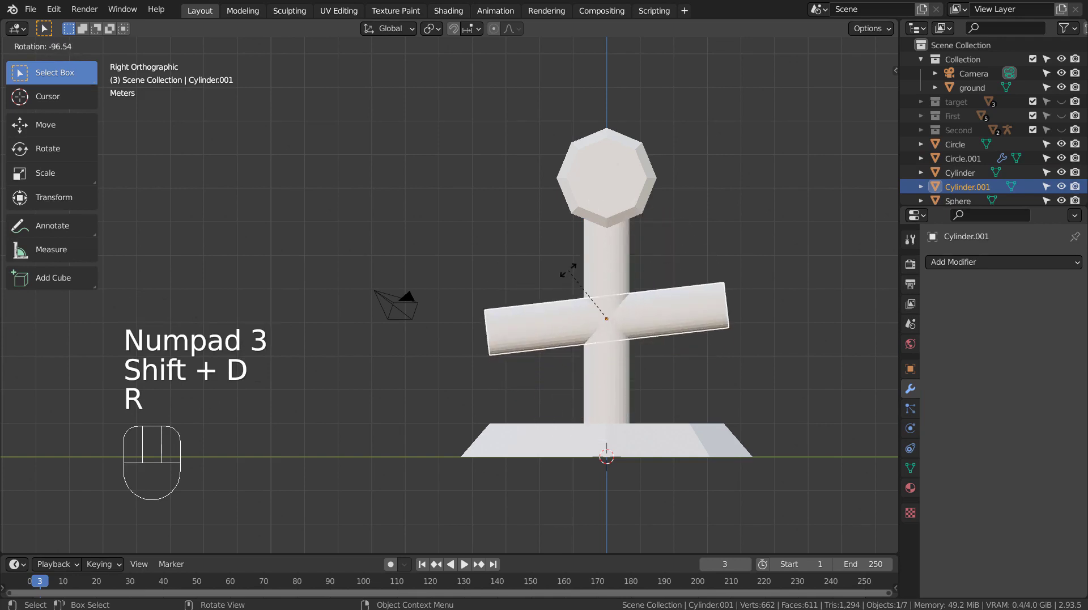
ctrl+click(674, 424)
Move the horizontal cylinder about -3.81 m along Y and 4.22 m along Z to the sphere joint, and lower it about 0.12 m
key(g)
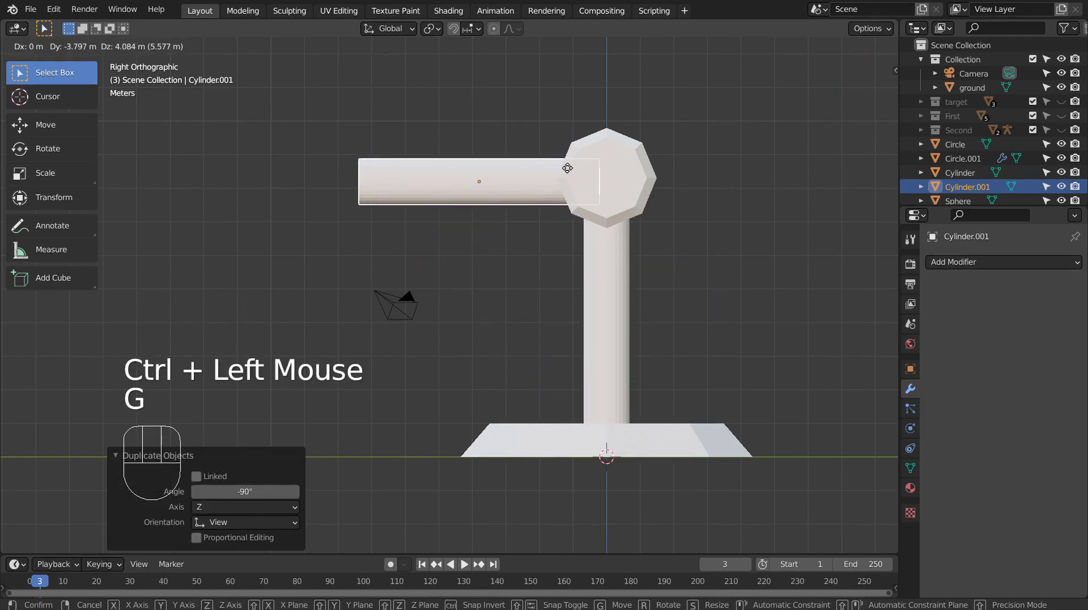
click(566, 164)
middle_drag(566, 164, 691, 280)
key(KP_1)
key(KP_4)
key(KP_1)
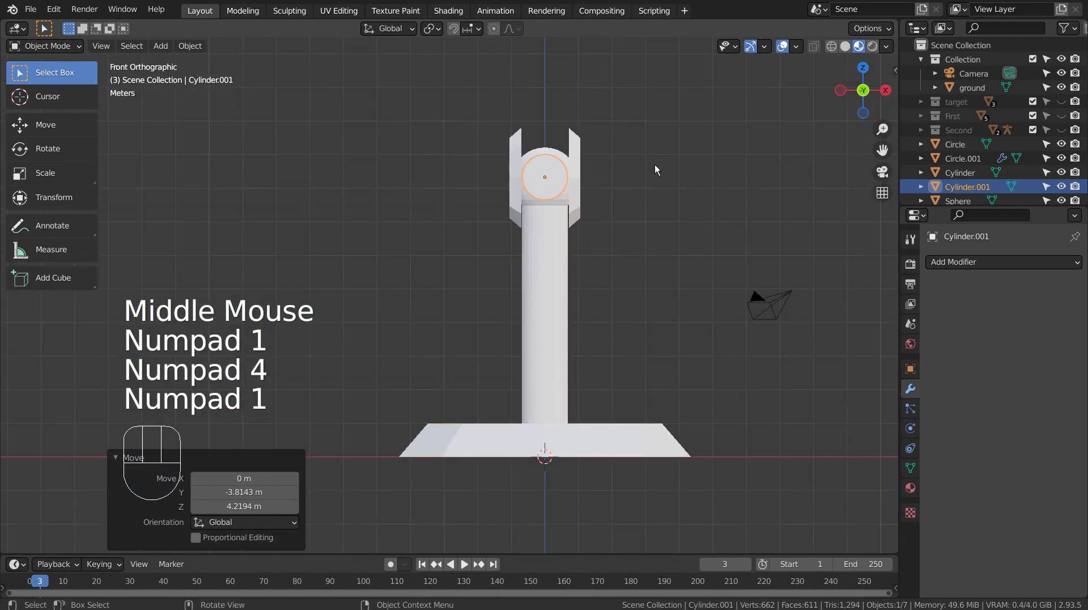
key(g)
key(z)
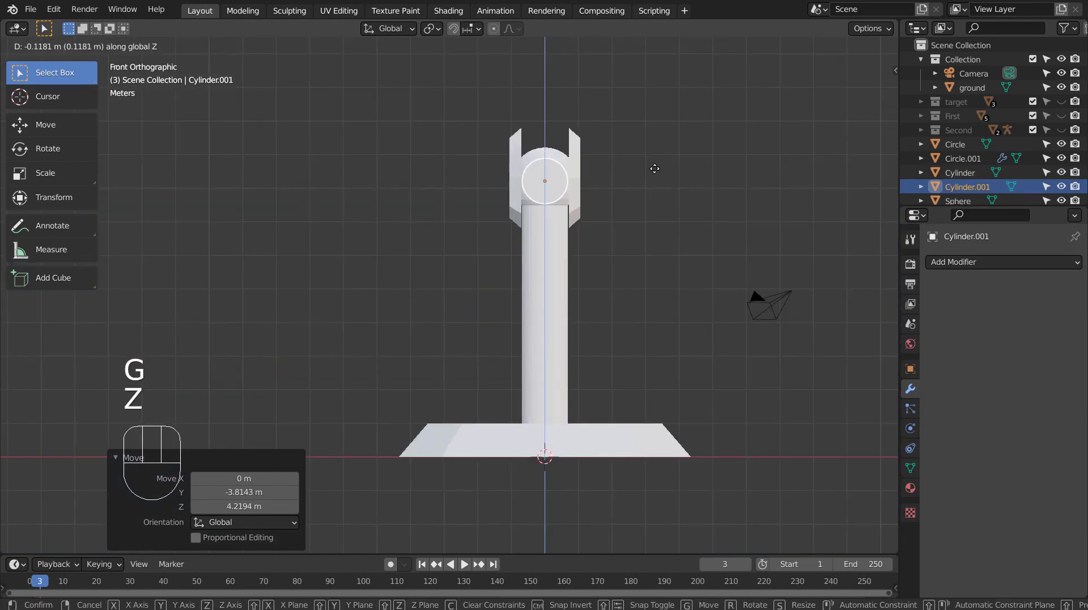
click(655, 169)
Delete the ground plane from the scene
middle_drag(720, 298, 565, 334)
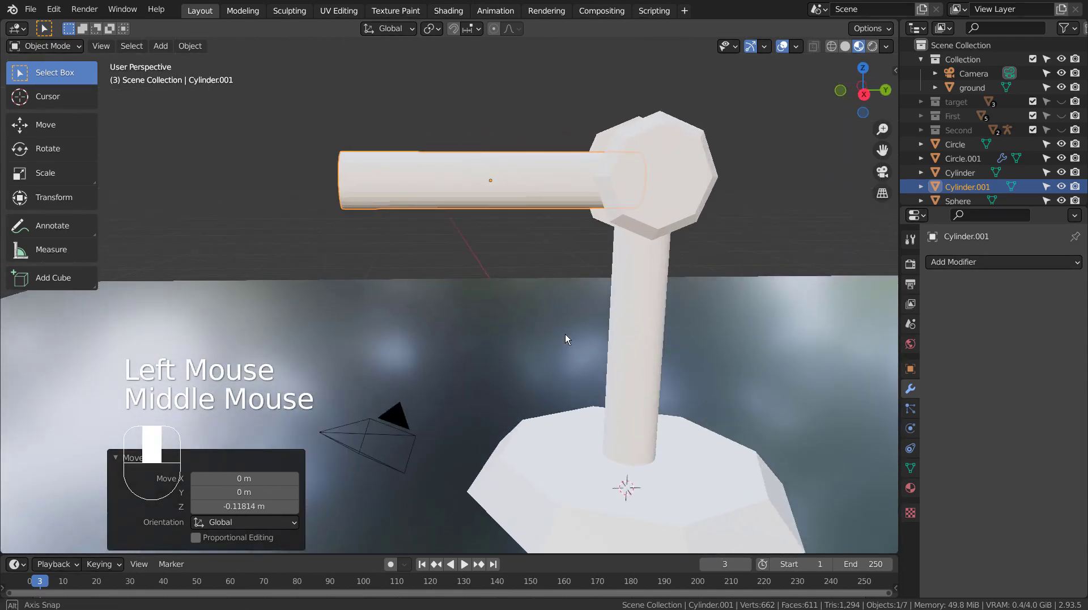
key(KP_7)
click(526, 236)
key(x)
Add a mesh cube and scale it by about 2.63 along Y
key(shift+a)
mouse_move(686, 270)
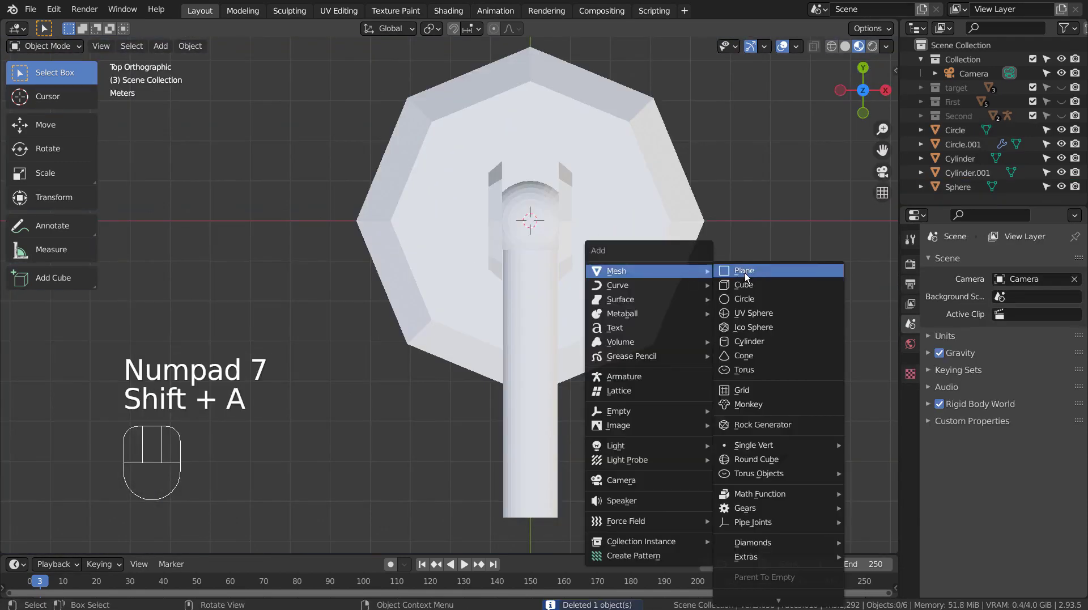
click(744, 284)
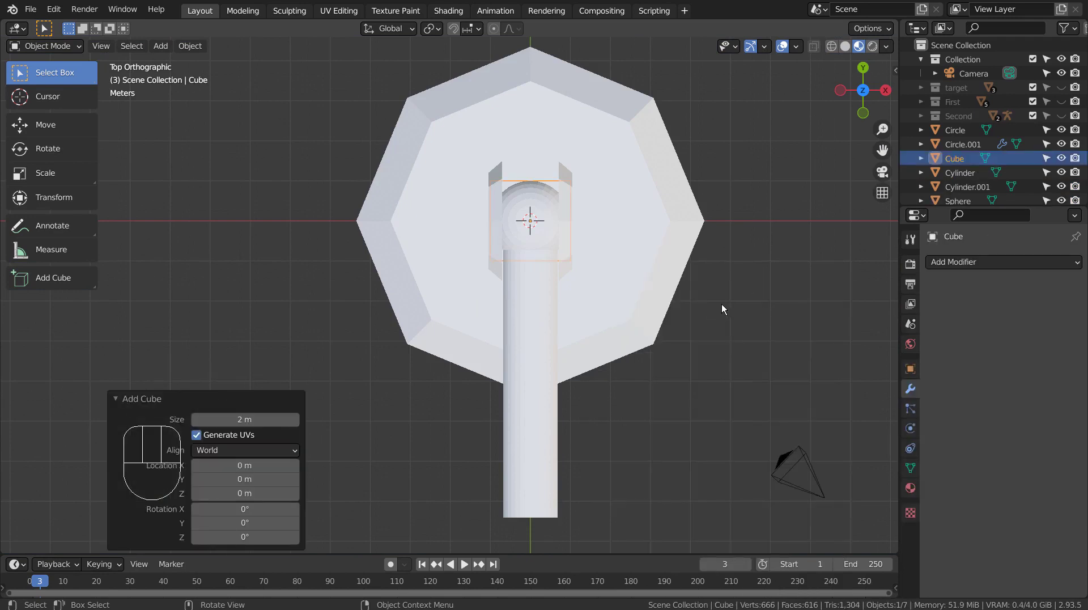
key(s)
key(y)
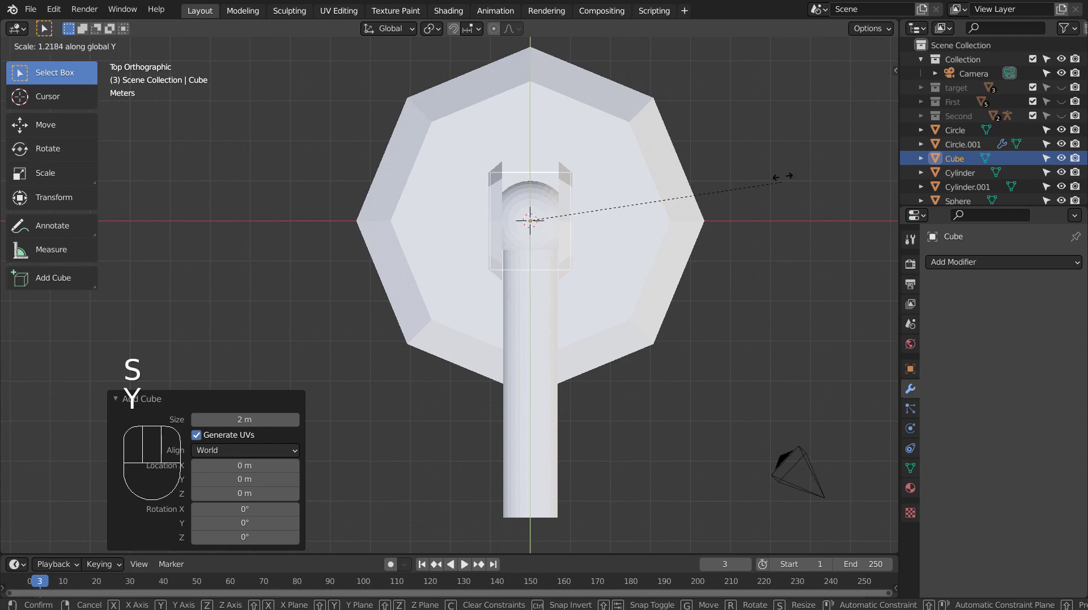
click(162, 78)
Move the stretched cube about -6.65 m along Y and 8.04 m along Z onto the horizontal arm's free end
key(g)
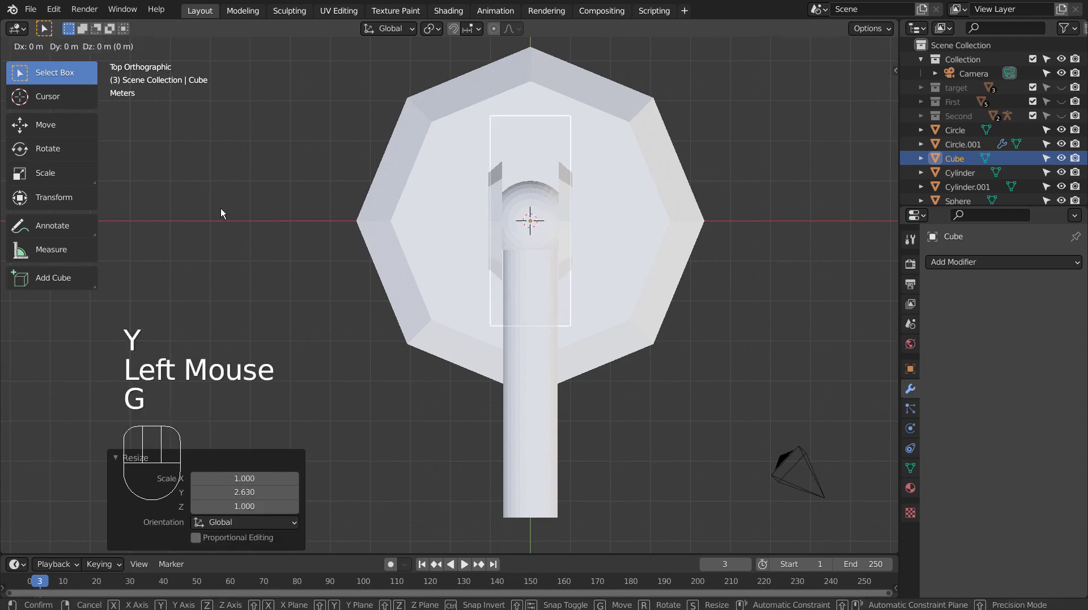
key(y)
click(234, 475)
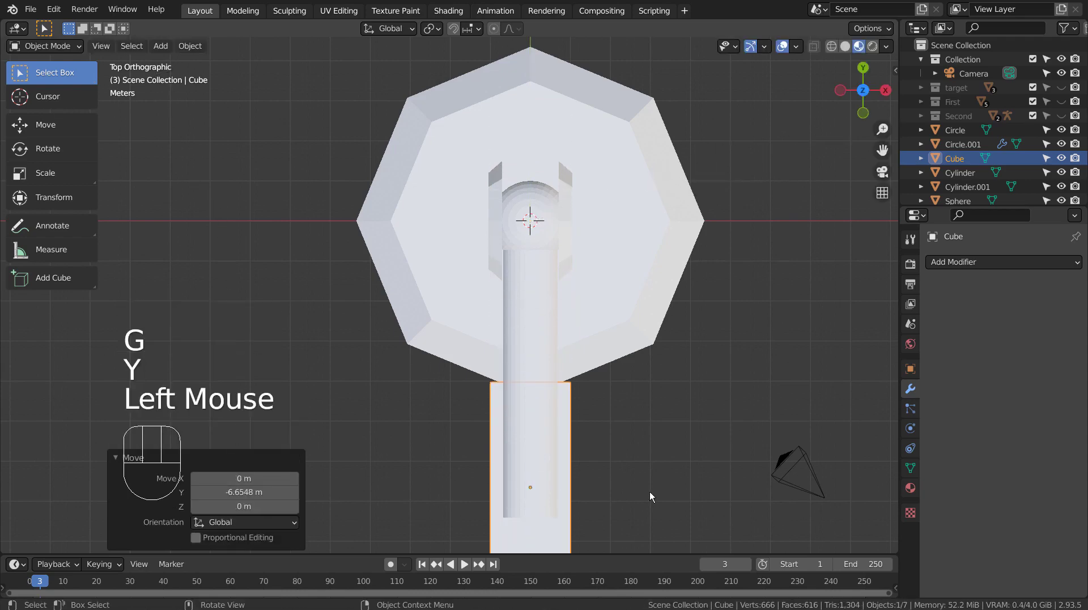
middle_drag(649, 491, 537, 374)
scroll(537, 374, down, 2)
key(g)
key(z)
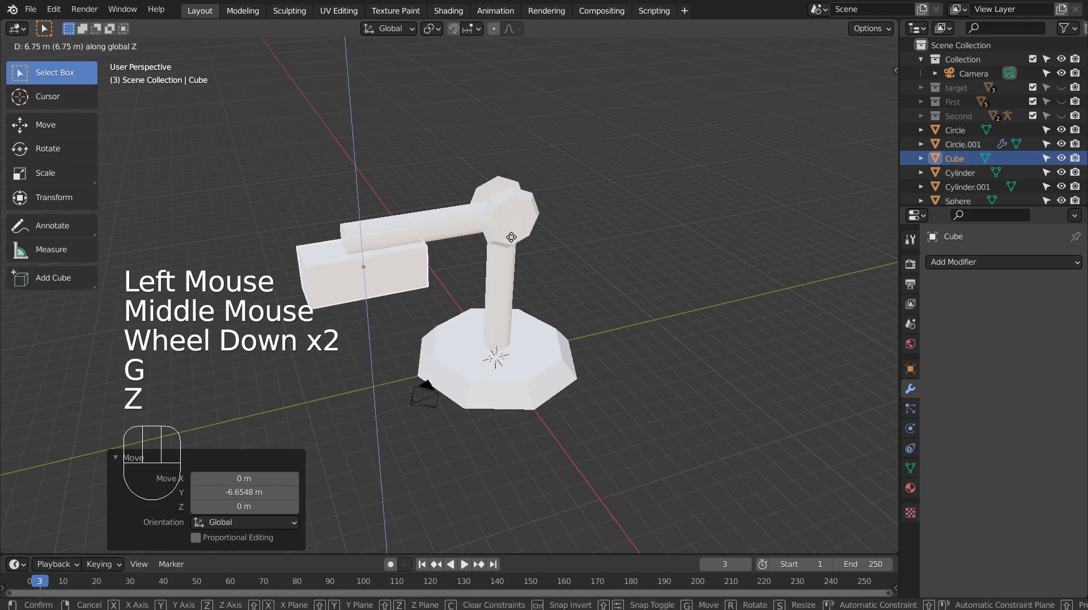
click(509, 228)
key(KP_2)
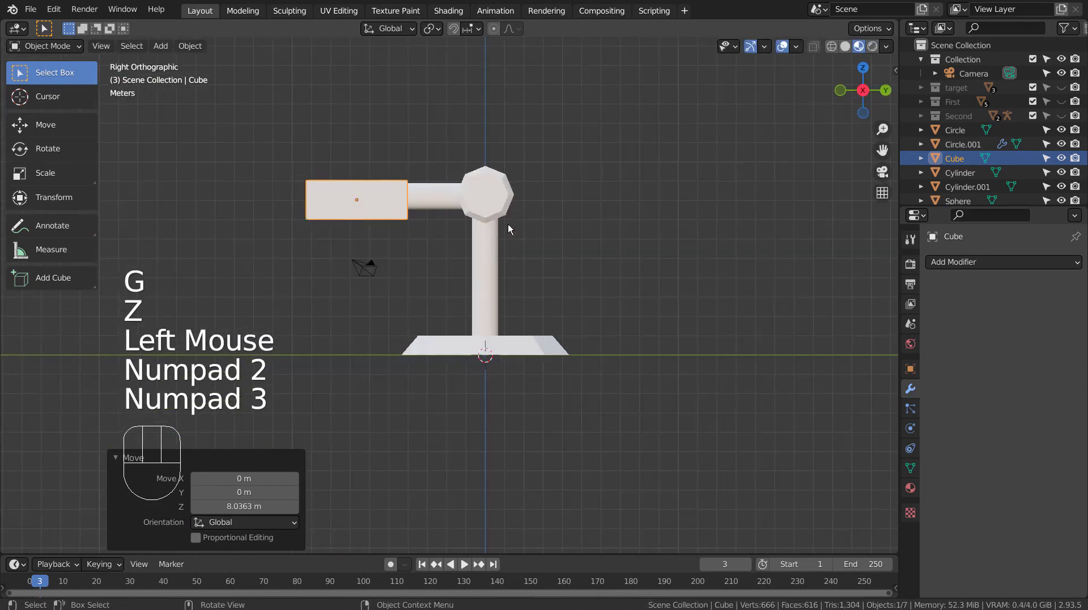
Scale the box at the arm's free end by 0.635 along Y and raise it about 0.23 m along Z
key(s)
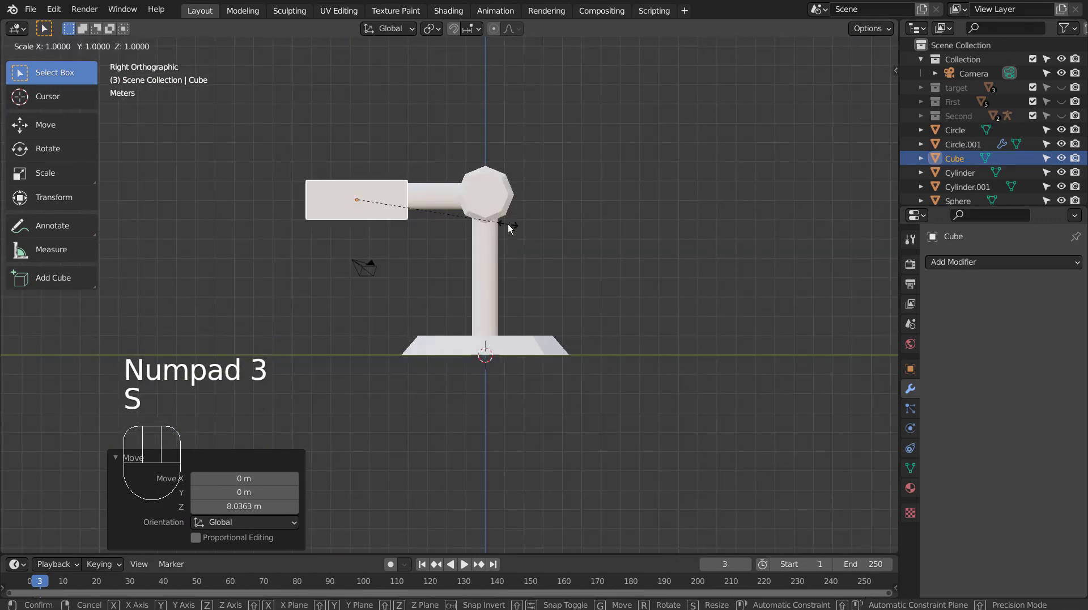
key(y)
click(452, 224)
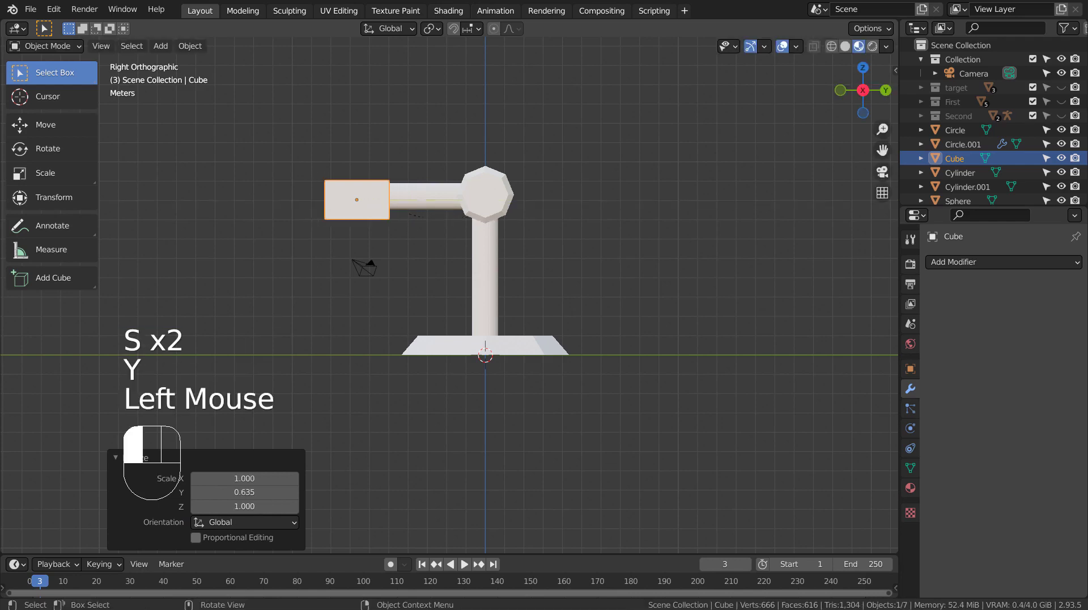
key(g)
key(x)
key(z)
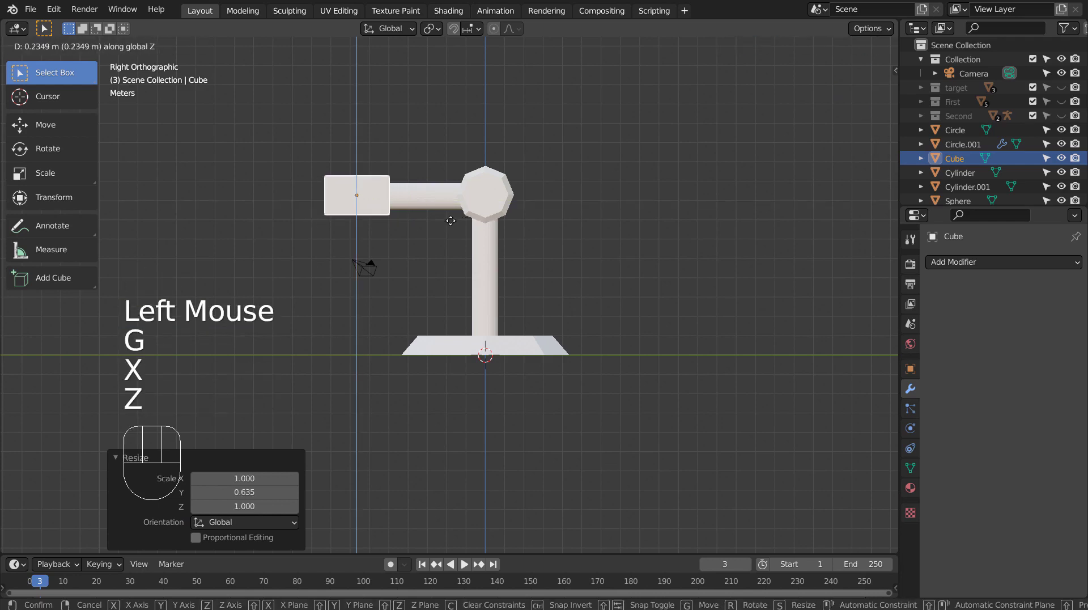
click(451, 221)
Duplicate the end box and place the copy beside it, about 2 m along X
key(KP_7)
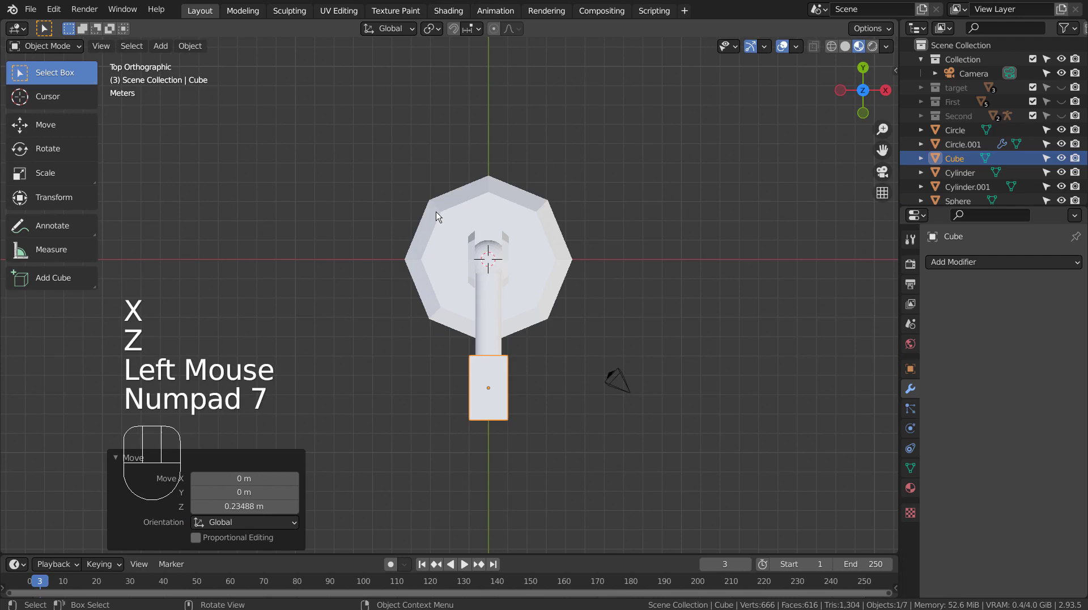
shift+middle_drag(544, 420, 495, 306)
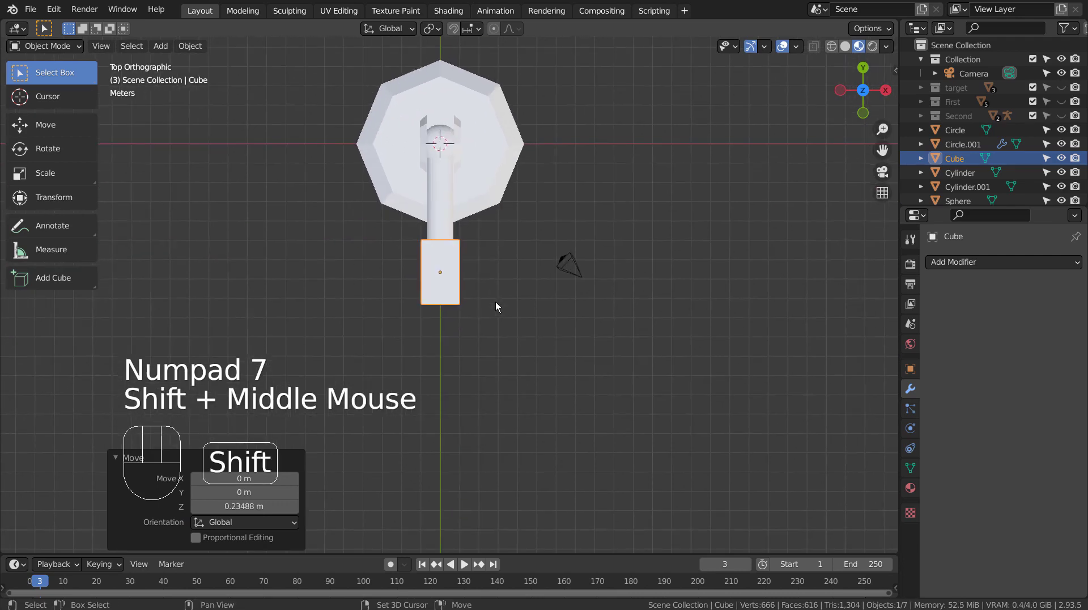
key(shift+d)
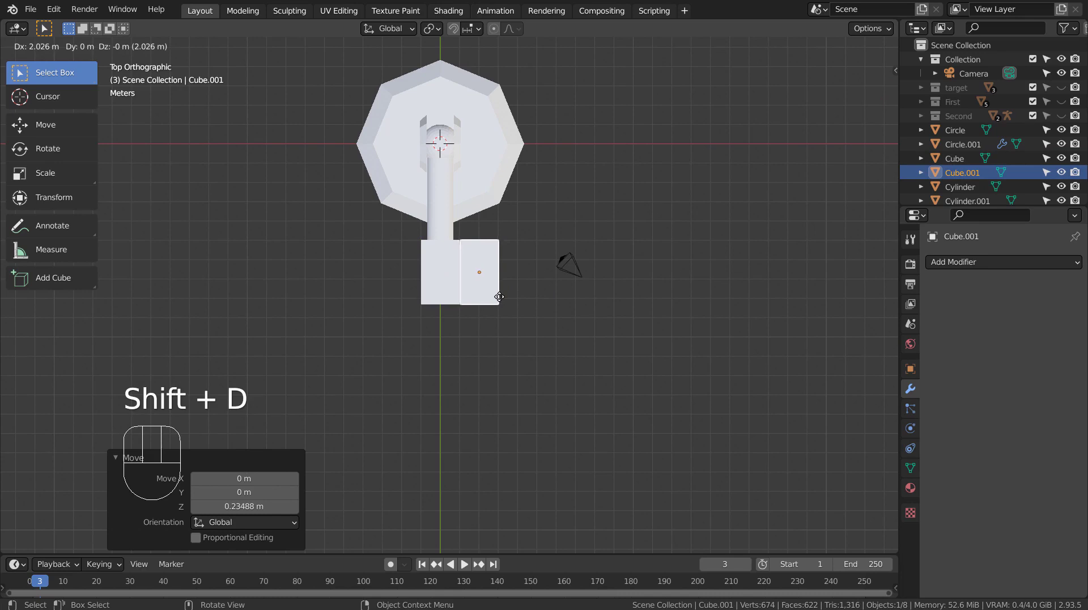
click(499, 297)
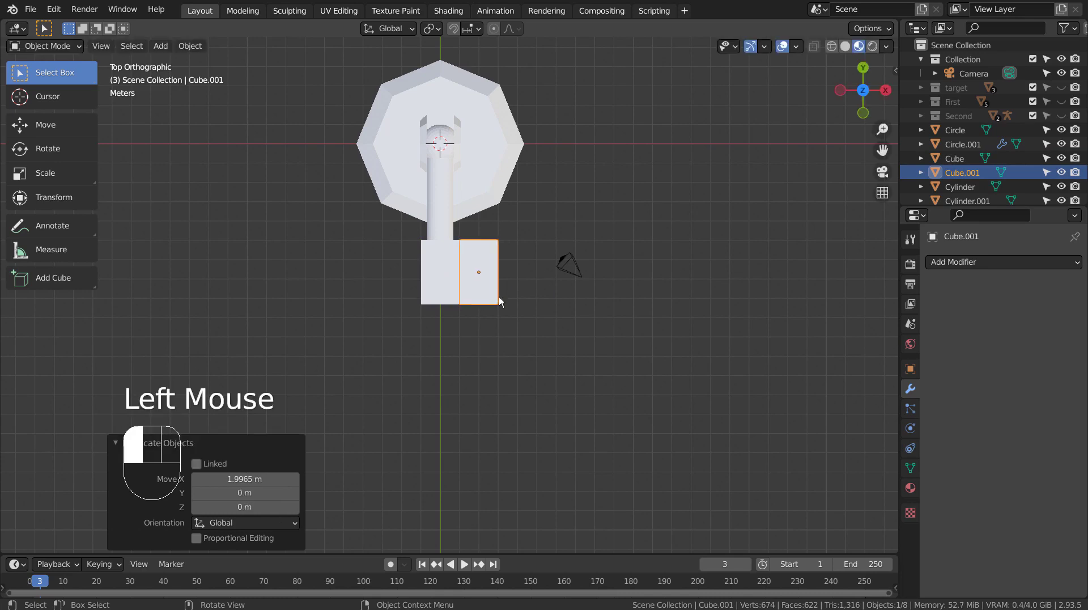
Move the duplicated box's inner vertical front edge about -2.96 m along Y to form a pointed claw shape
key(Tab)
middle_drag(490, 305, 468, 243)
key(2)
click(466, 240)
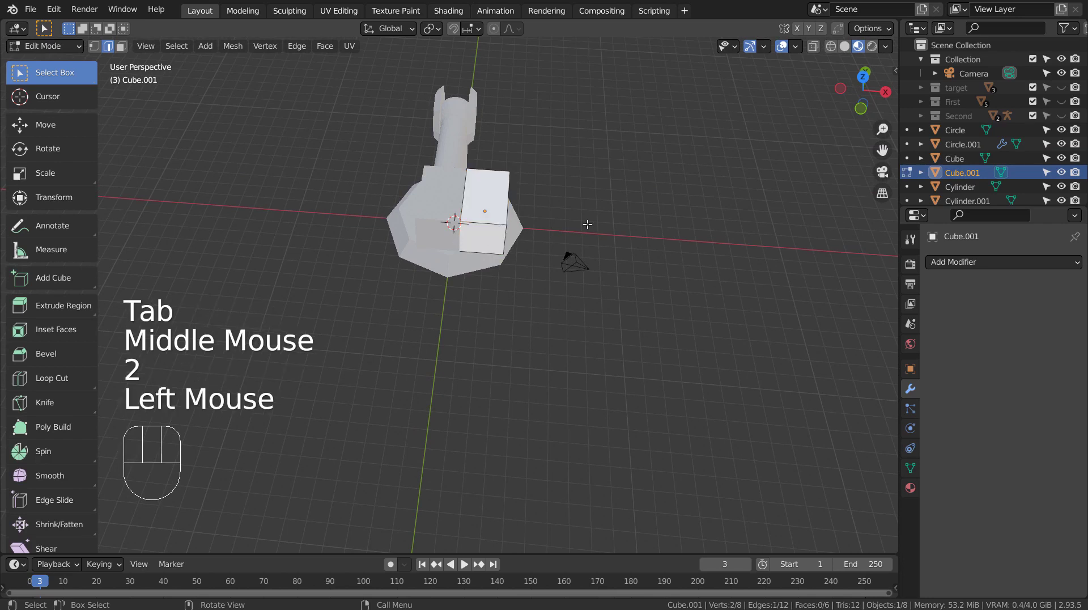
key(g)
key(y)
click(582, 277)
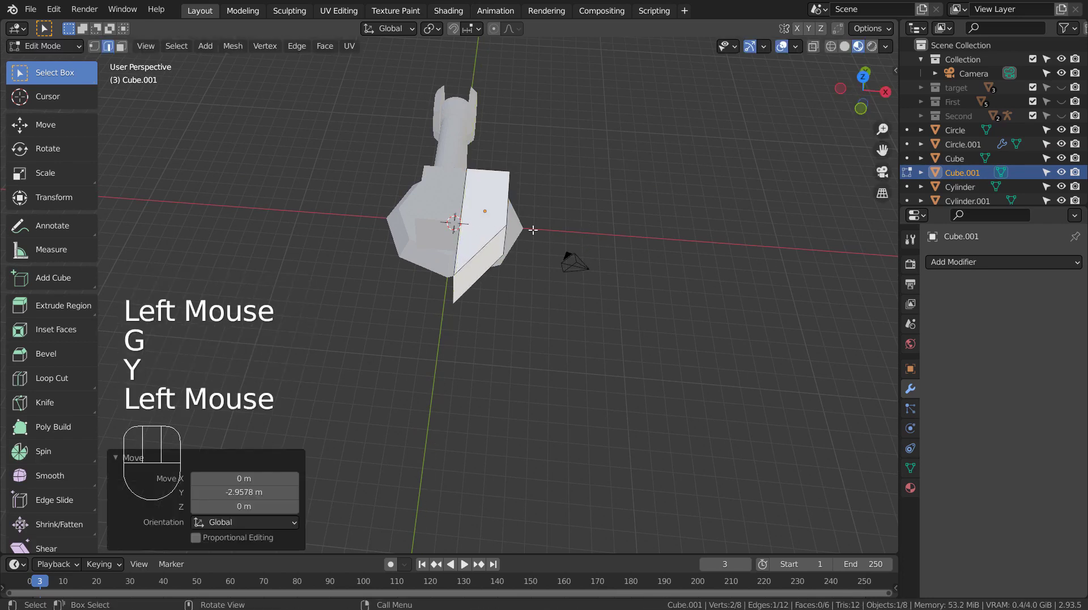
Apply all transforms to the pointed box and add a Mirror modifier for the opposite claw half
key(Tab)
key(ctrl+a)
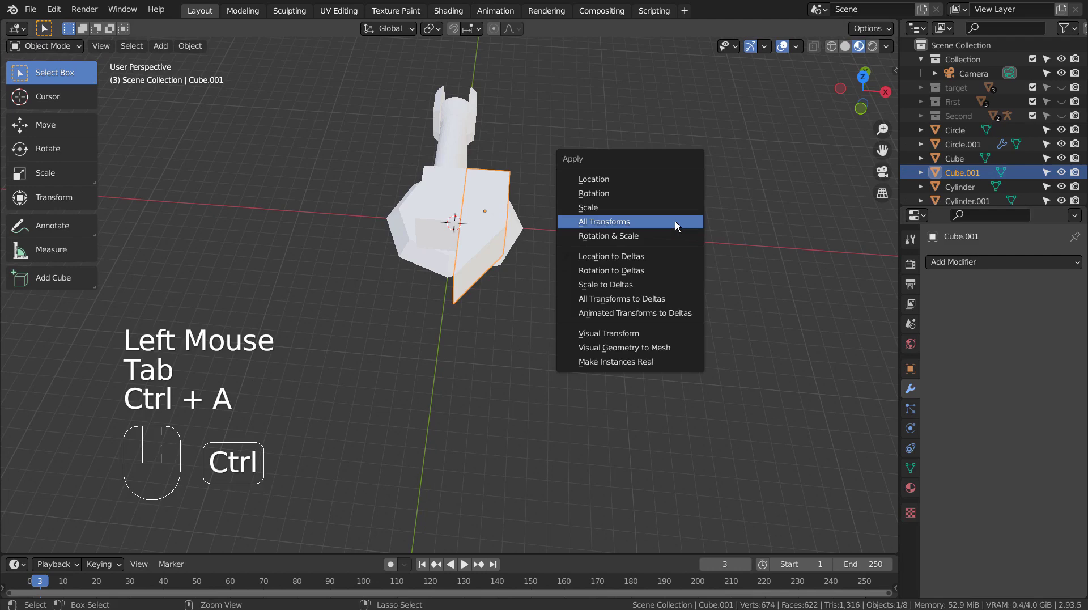
click(675, 221)
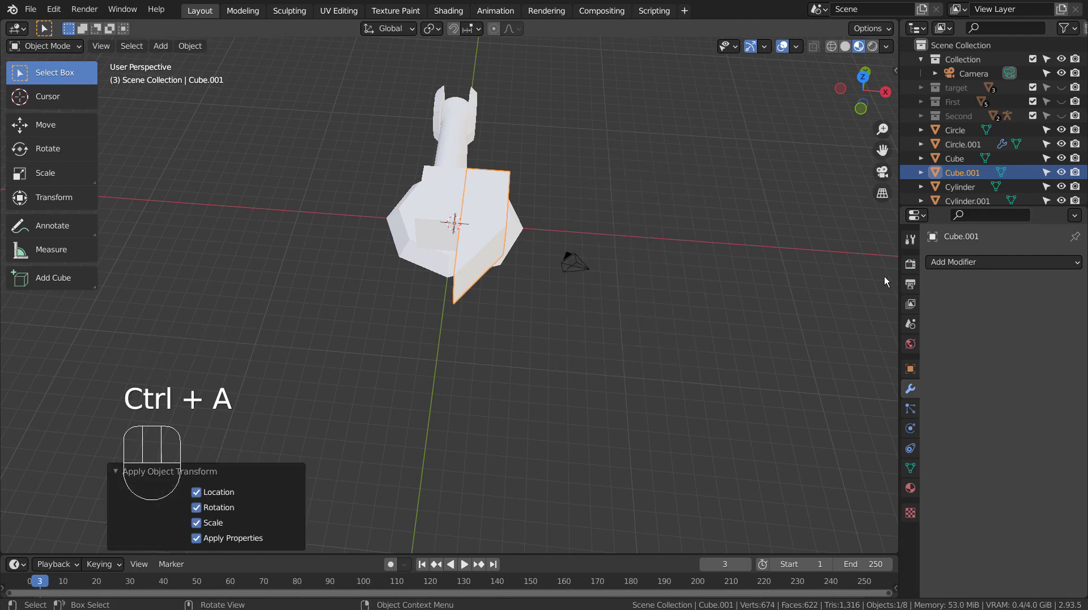
click(1004, 261)
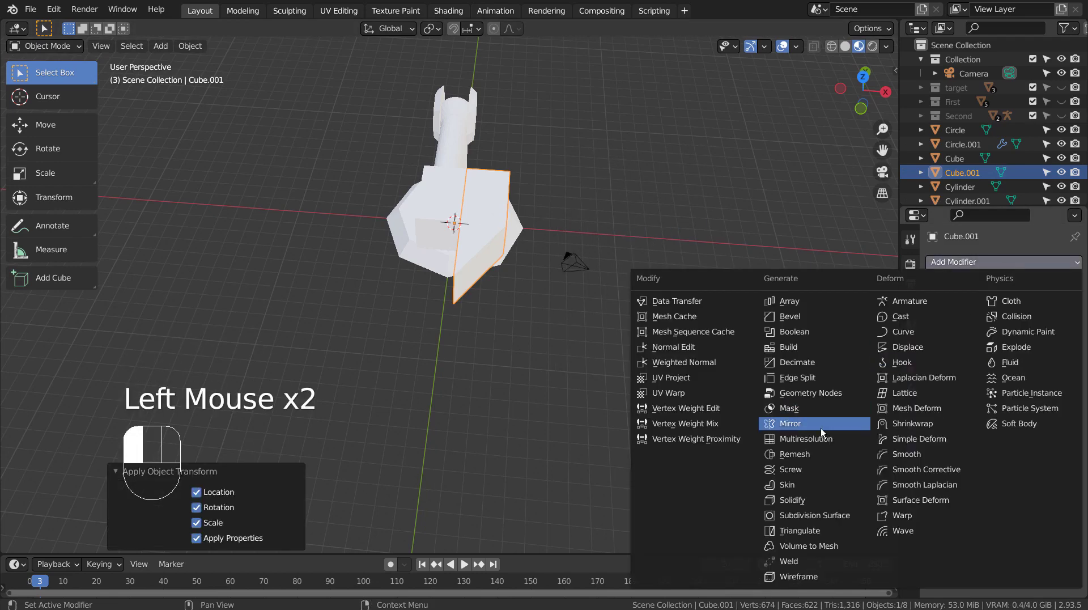
click(820, 427)
click(694, 320)
middle_drag(694, 320, 460, 342)
Duplicate the vertical post as a sleeve, scaled by about 1.481 overall and by 0.489 along Z
click(598, 288)
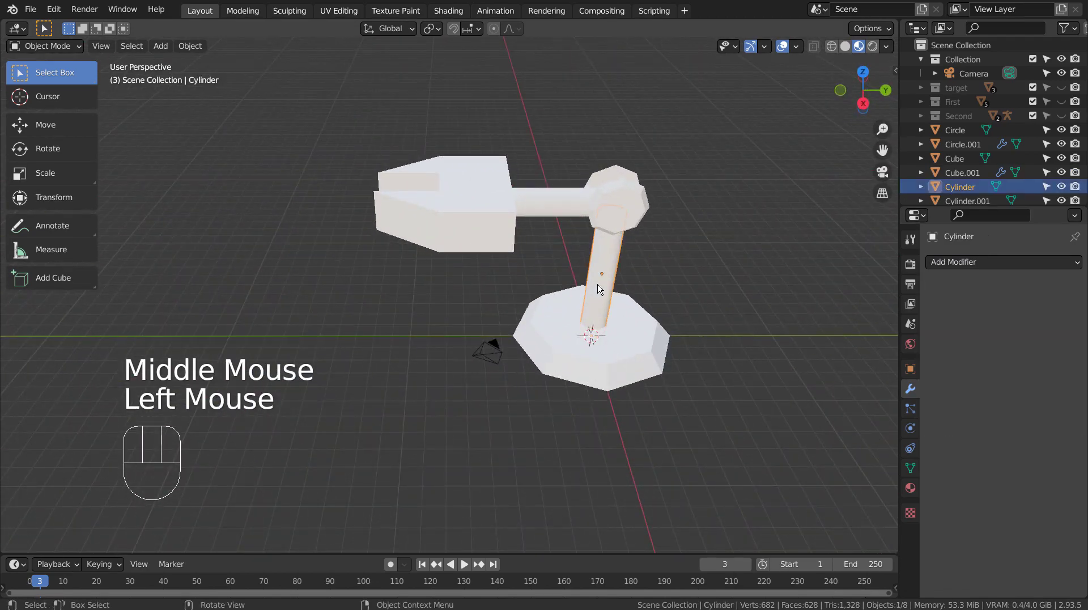
key(KP_1)
key(shift+d)
key(s)
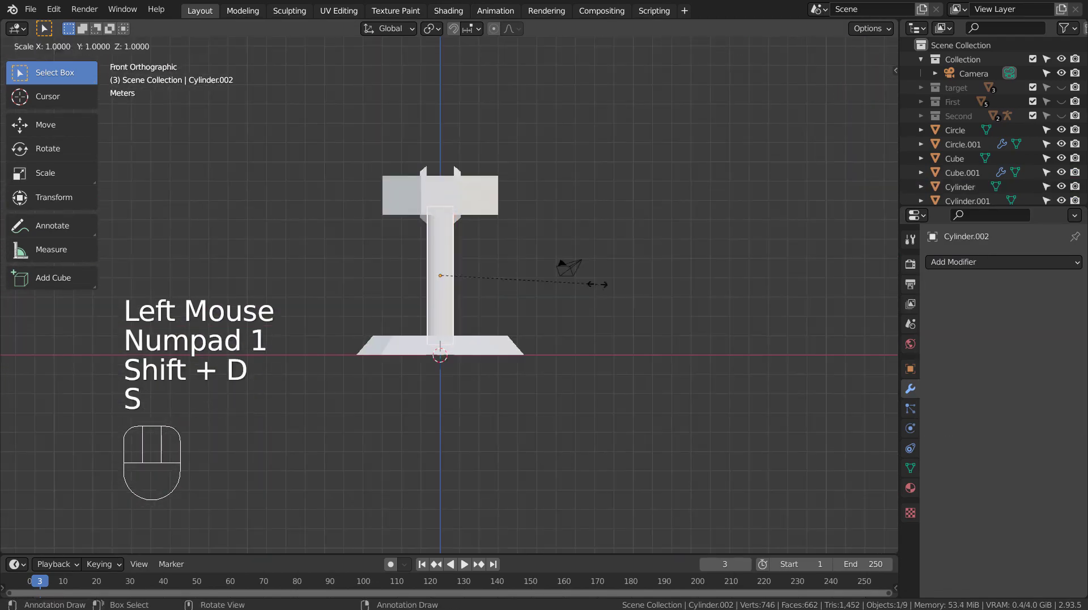
click(669, 282)
key(s)
key(z)
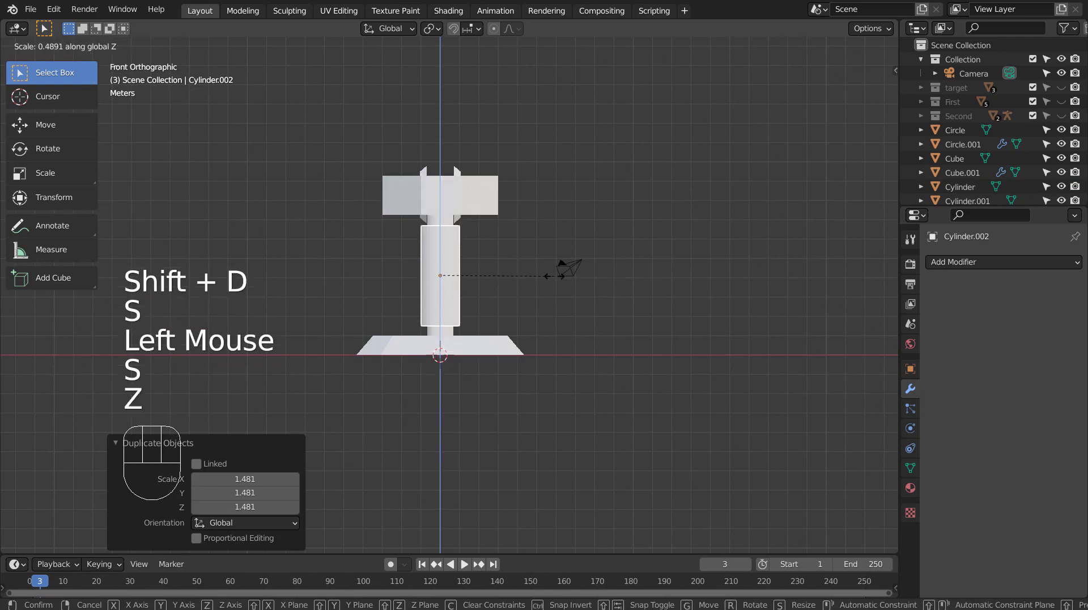
click(553, 276)
Duplicate the vertical sleeve, rotate the copy 90° and move it about -2.58 m along Y and 4.14 m along Z onto the horizontal arm
middle_drag(603, 308, 521, 301)
key(KP_1)
key(KP_3)
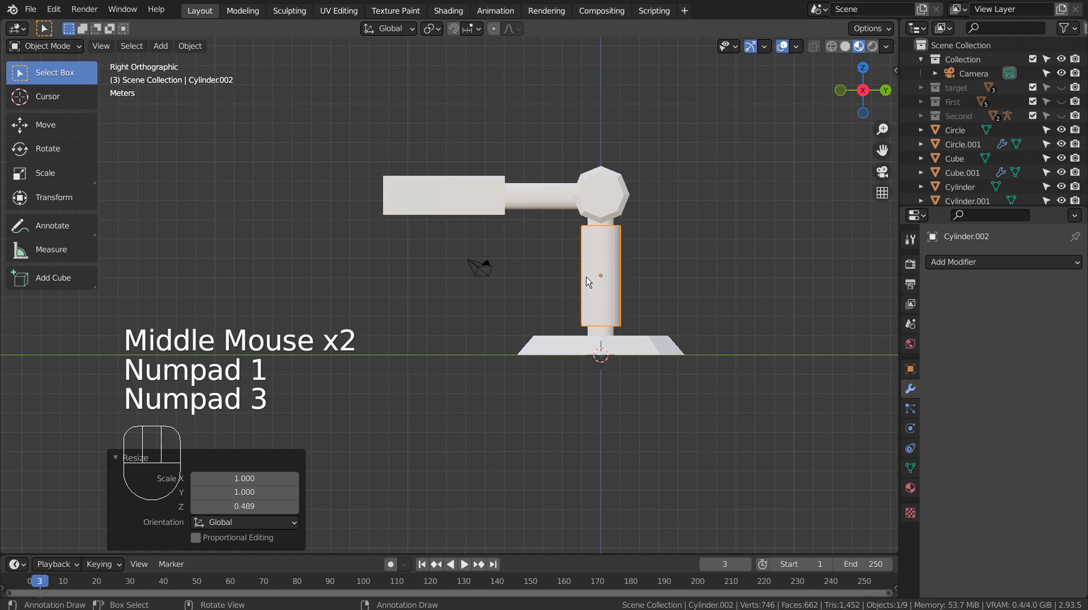
key(shift+d)
key(r)
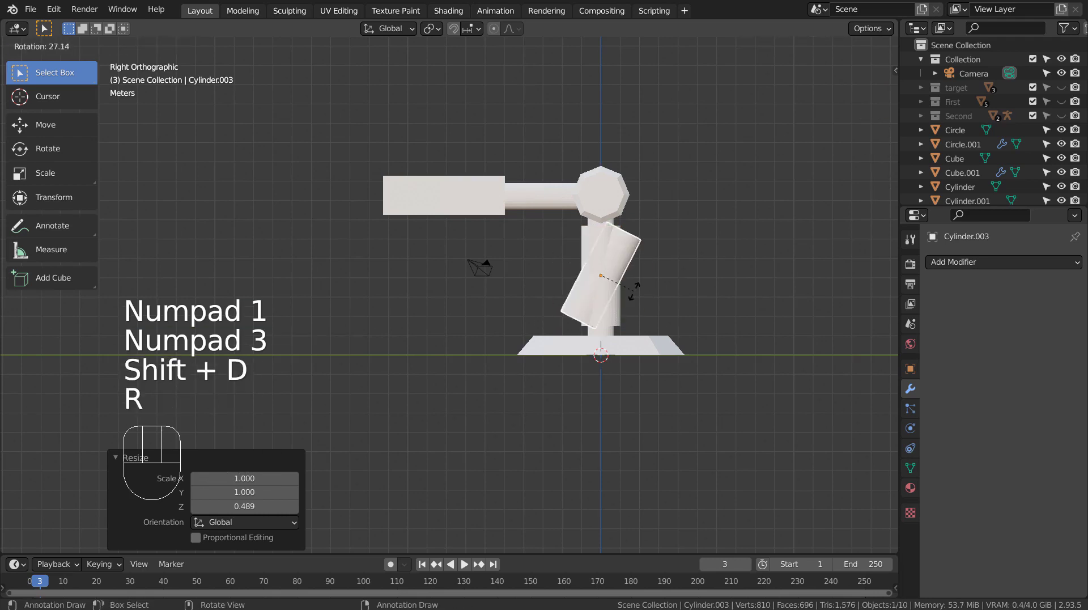
ctrl+click(596, 340)
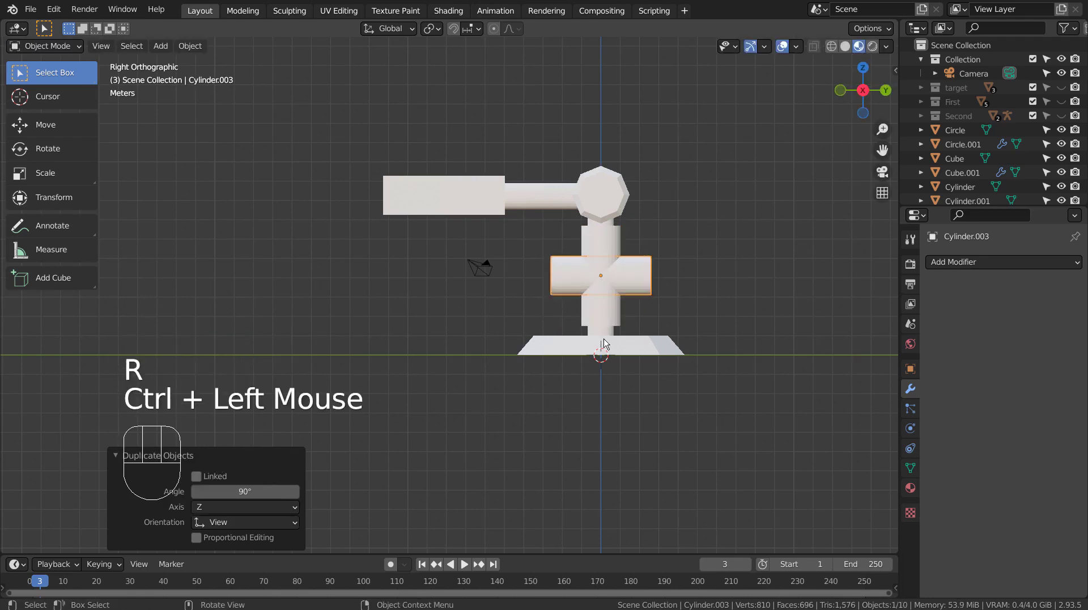
key(g)
click(554, 257)
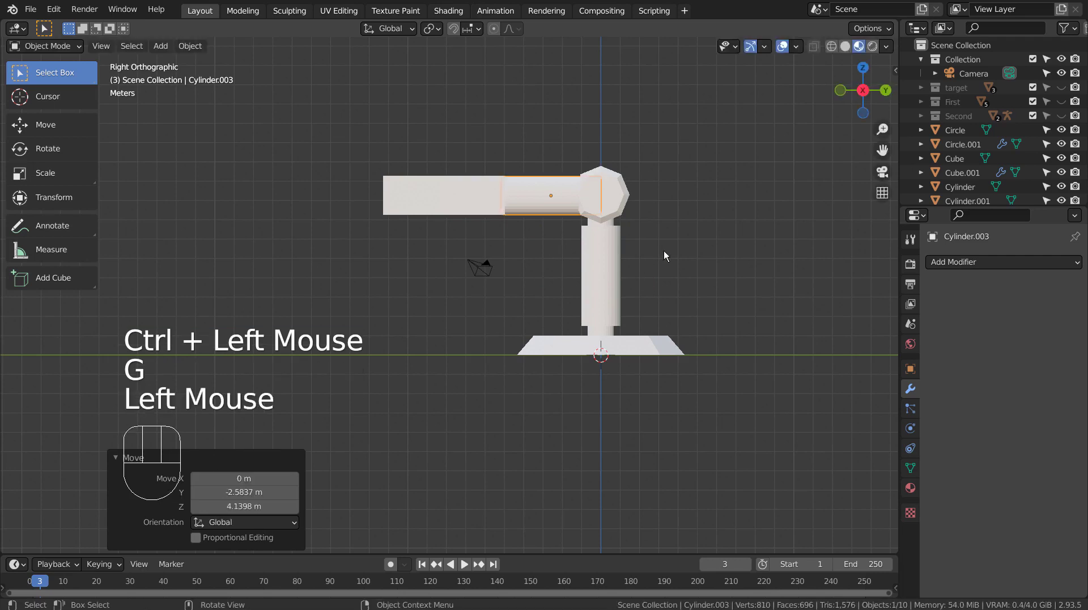
Scale the horizontal sleeve by about 0.734 overall and by 0.579 along Y
key(s)
click(627, 246)
key(s)
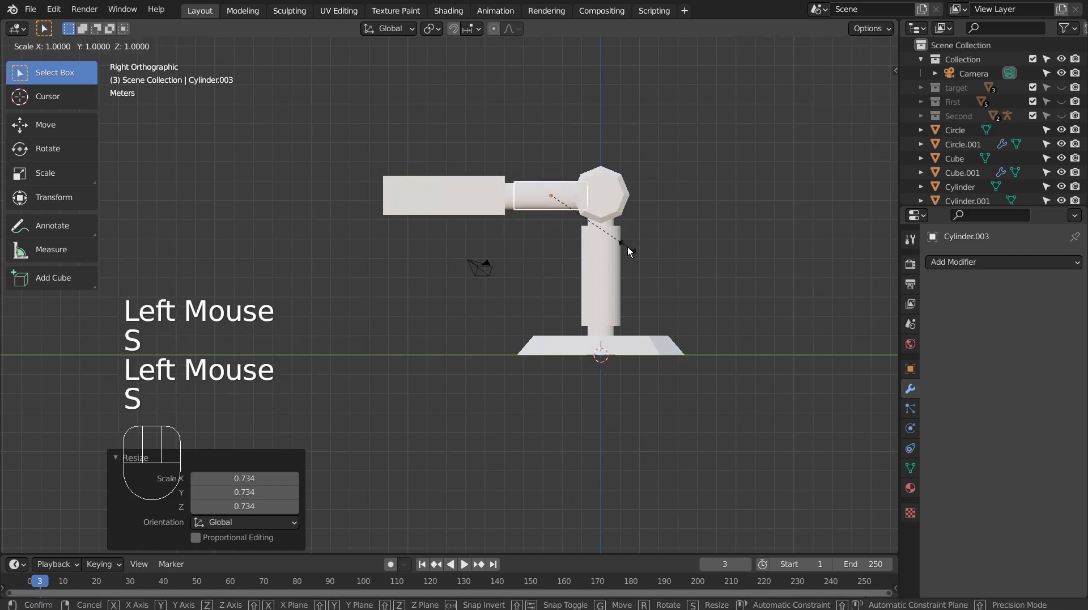
key(y)
click(585, 236)
Move the horizontal sleeve about -0.73 m along Y toward the claw
key(g)
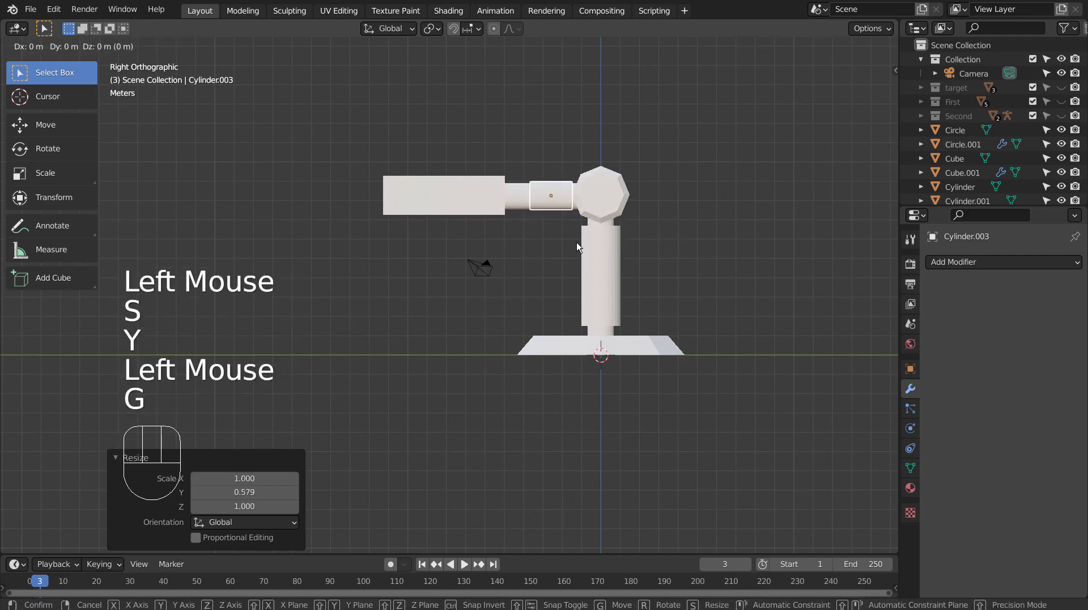
key(x)
key(y)
click(554, 242)
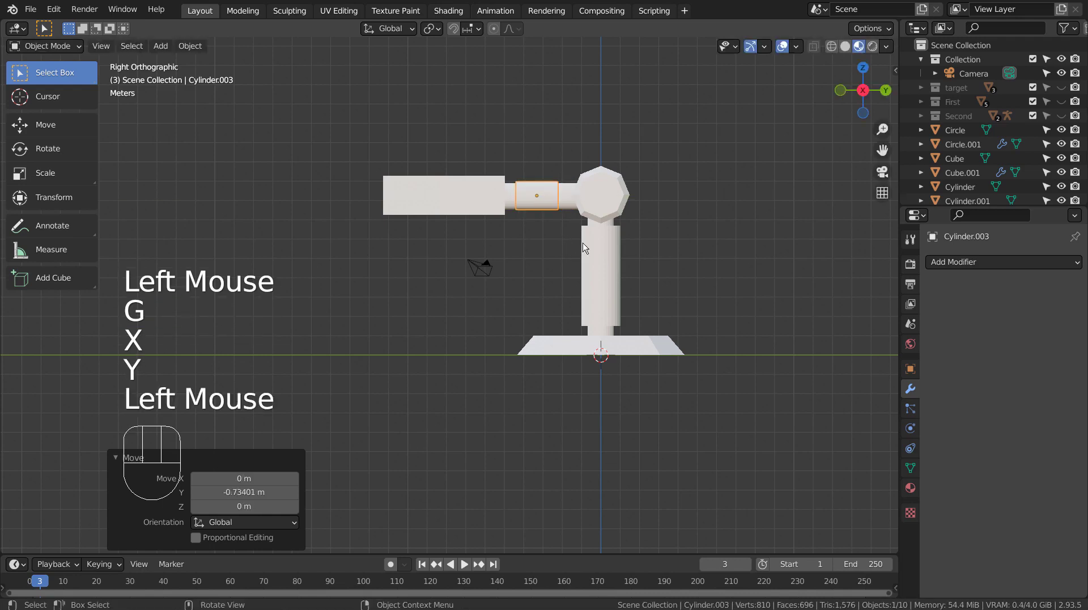
Scale the horizontal sleeve by about 1.104 and shift it about 0.16 m along Y
key(s)
click(633, 242)
scroll(630, 237, up, 2)
shift+middle_drag(630, 238, 583, 321)
key(g)
key(y)
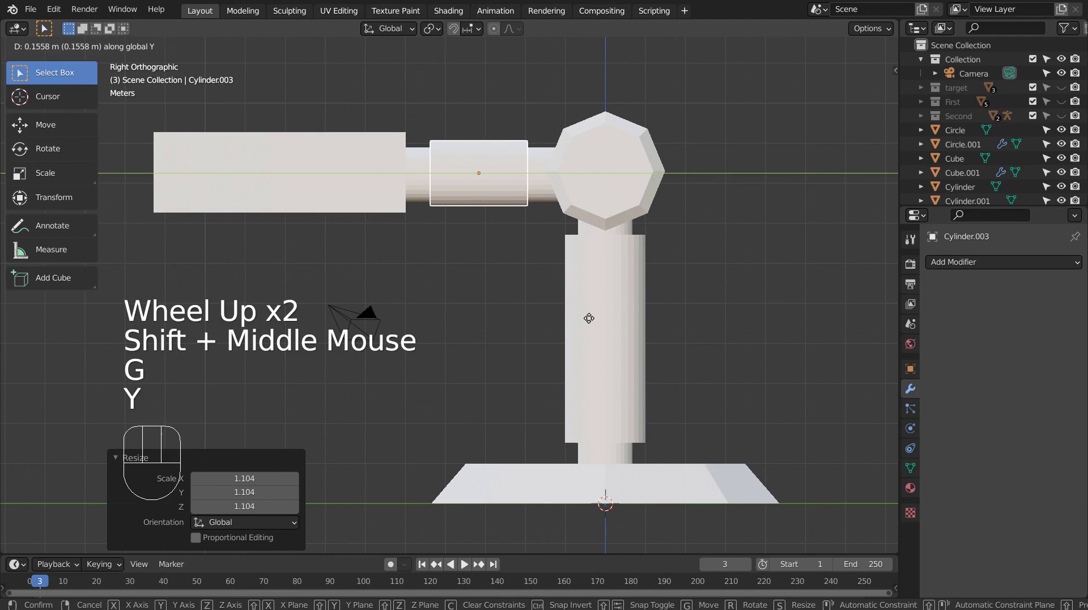
click(589, 318)
Examine the assembled arm and its base from several angles
middle_drag(589, 318, 293, 395)
scroll(528, 367, down, 2)
click(529, 365)
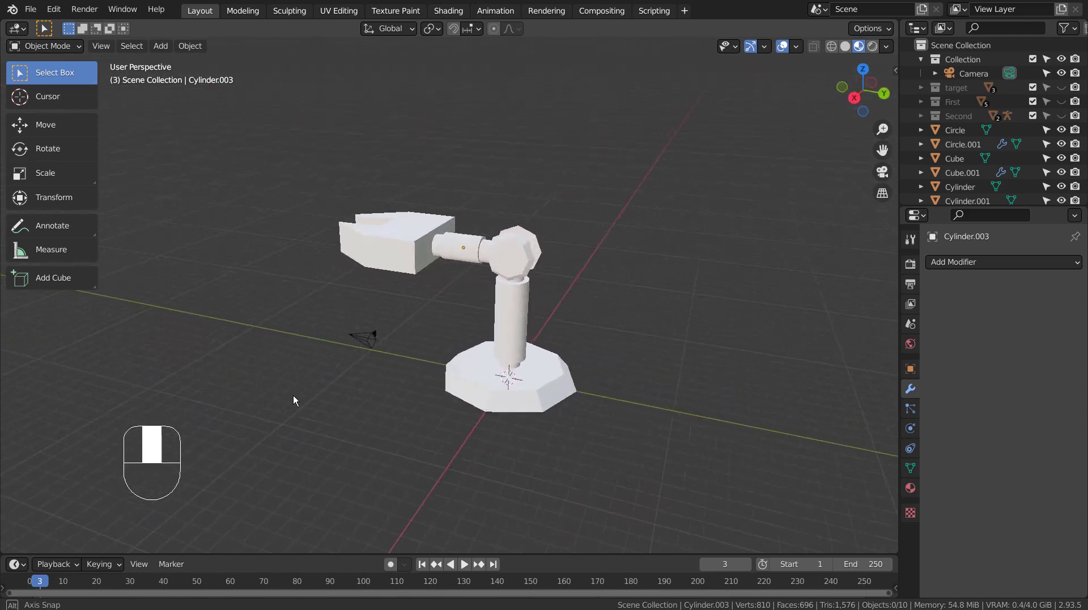
mouse_move(359, 392)
middle_down()
mouse_move(389, 400)
mouse_move(361, 396)
middle_up()
scroll(482, 404, up, 2)
middle_drag(555, 406, 582, 419)
click(566, 447)
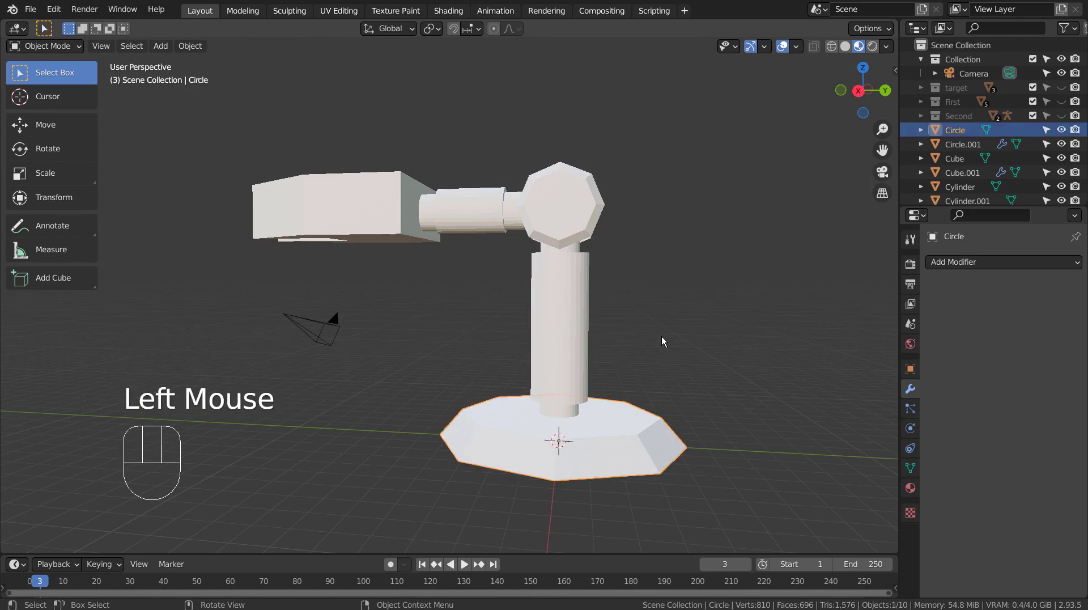
middle_drag(661, 336, 686, 343)
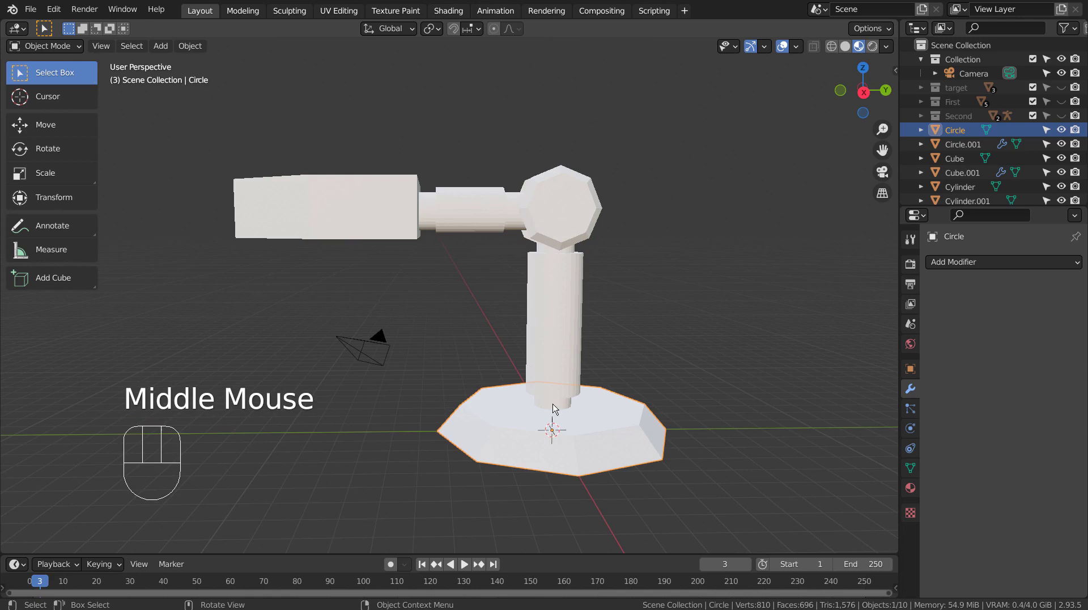
Shorten the vertical sleeve by scaling it to about 0.6 along Z
click(563, 380)
key(s)
key(z)
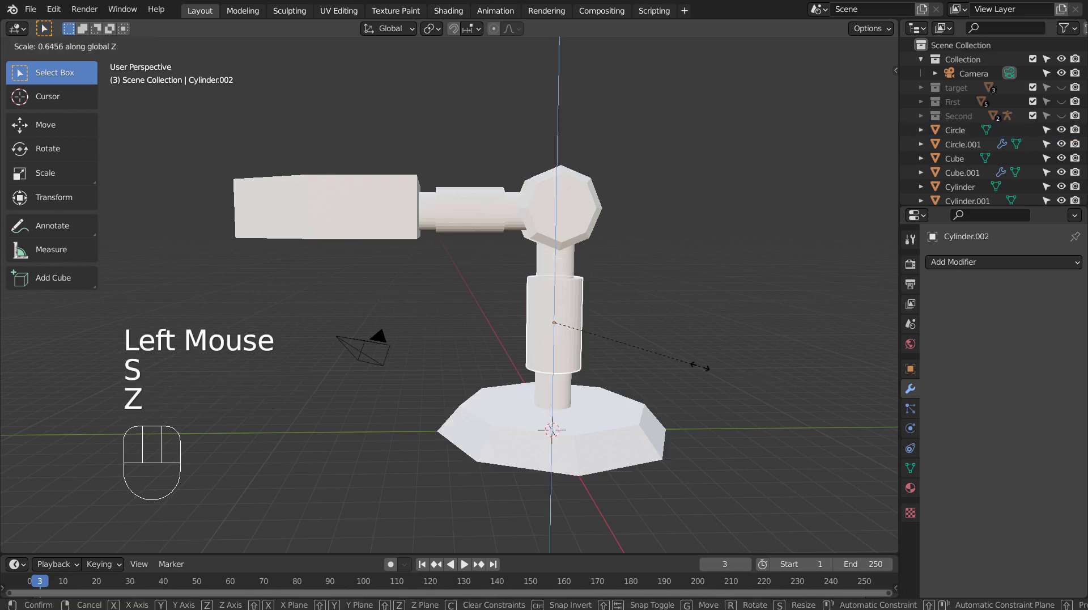
click(637, 355)
click(716, 369)
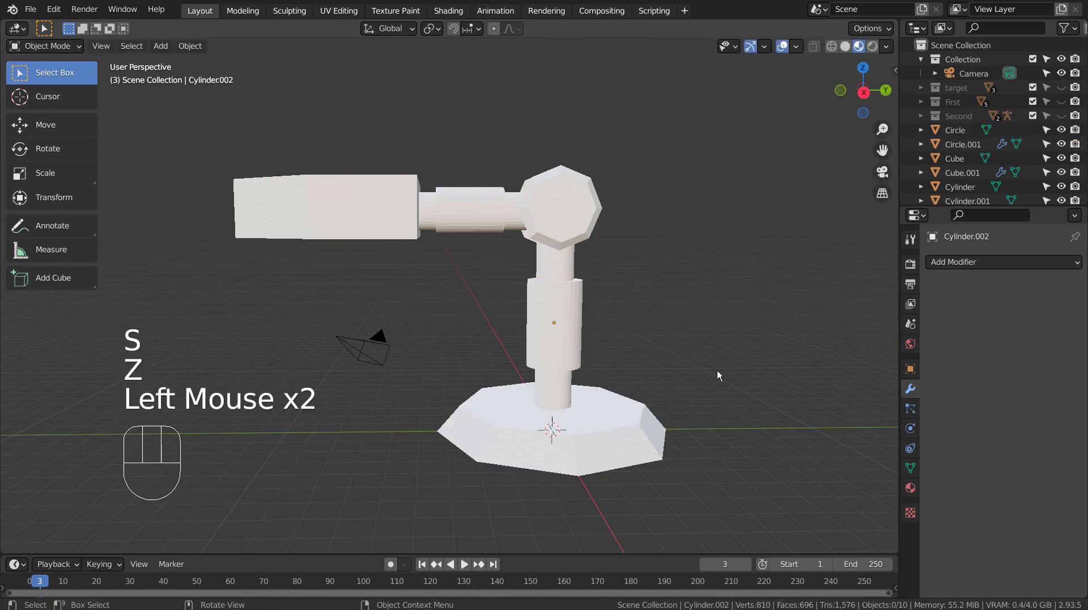
Join the vertical post and its sleeve into one object
mouse_move(716, 369)
middle_down()
mouse_move(740, 443)
mouse_move(739, 386)
mouse_move(704, 372)
middle_up()
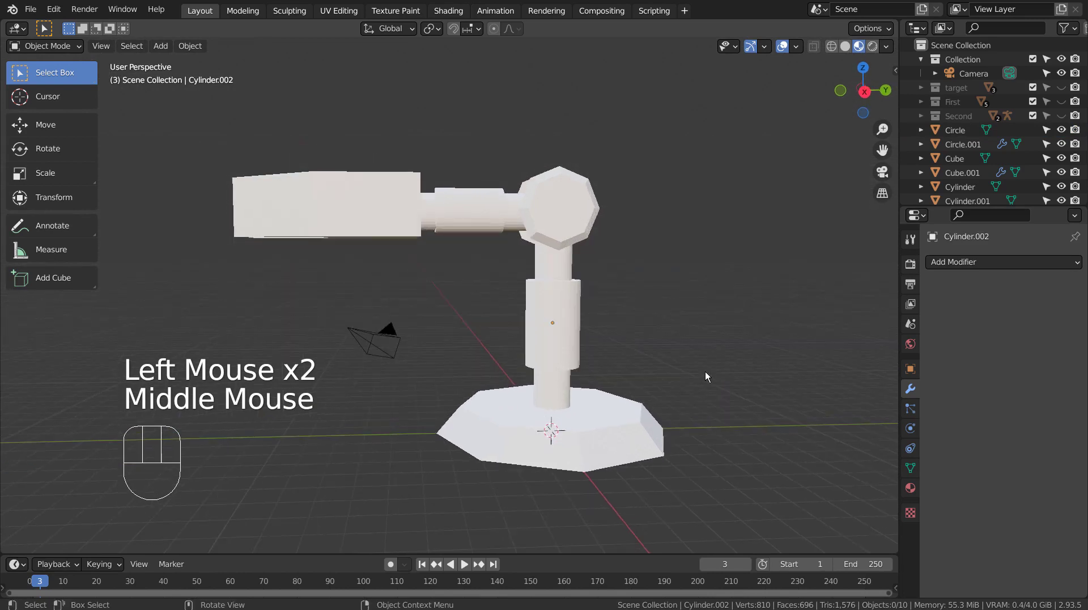
click(563, 328)
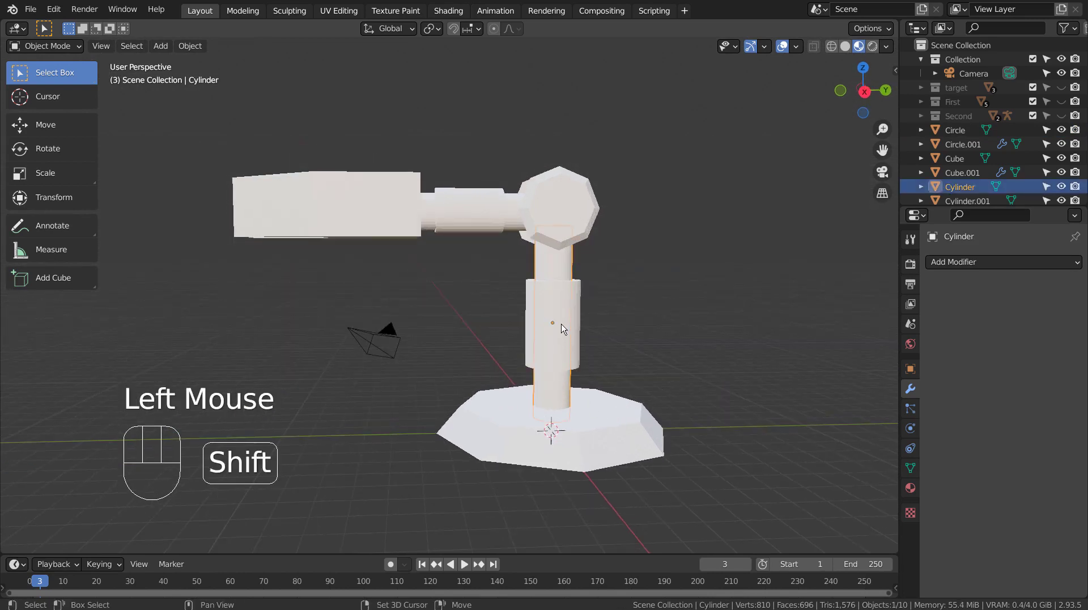
shift+click(583, 296)
middle_drag(701, 344, 573, 363)
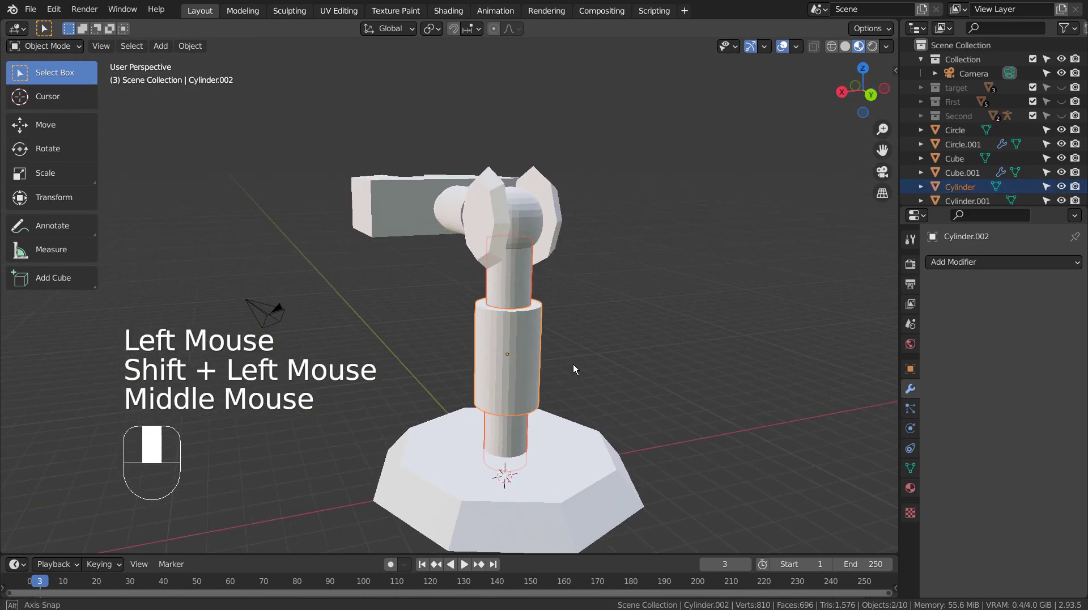
key(ctrl+j)
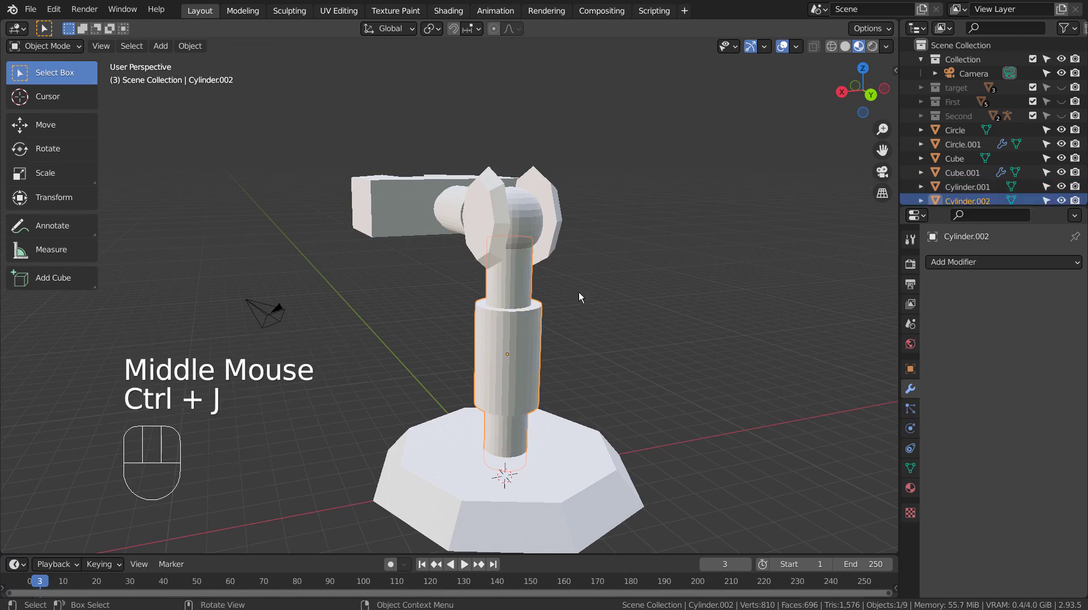
Apply the Mirror modifier on the discs flanking the sphere joint
click(542, 190)
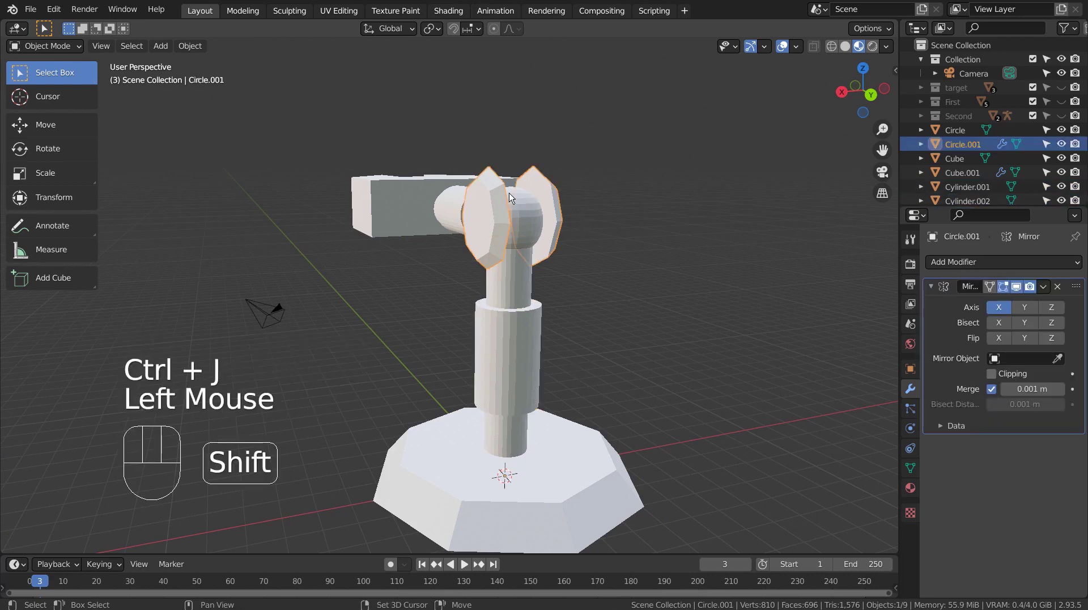
shift+click(510, 197)
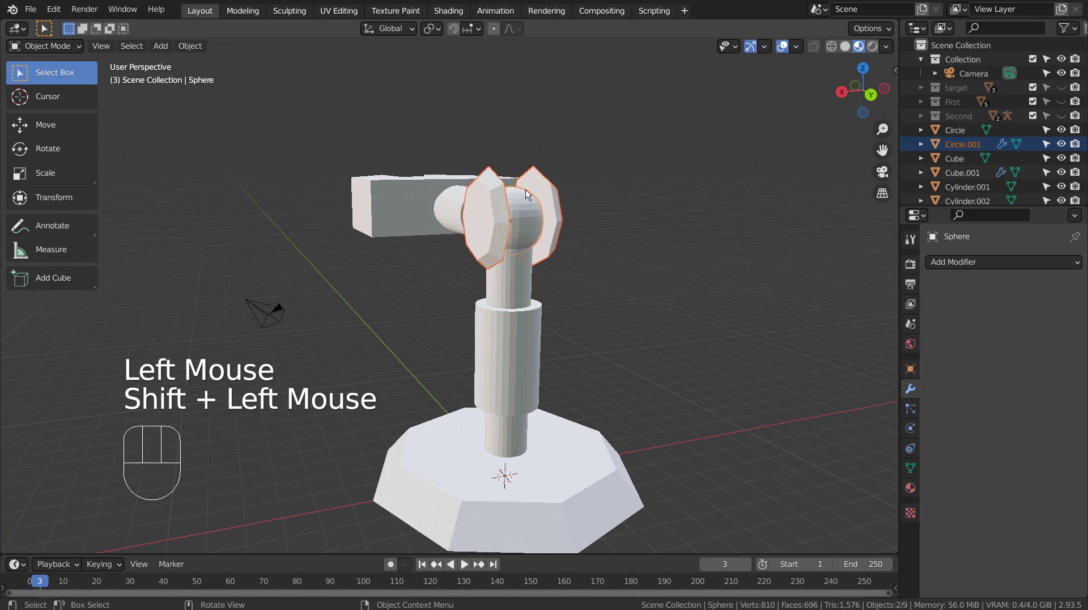
click(536, 193)
click(947, 330)
key(ctrl+a)
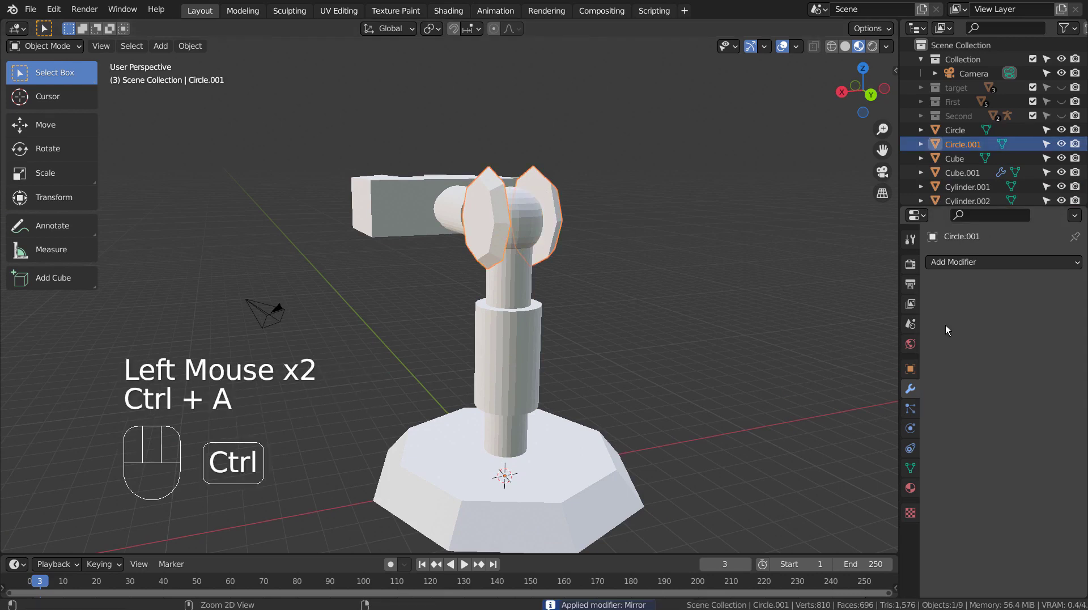
Join the mirrored discs with the sphere joint, and join the horizontal arm with its sleeve
shift+click(539, 213)
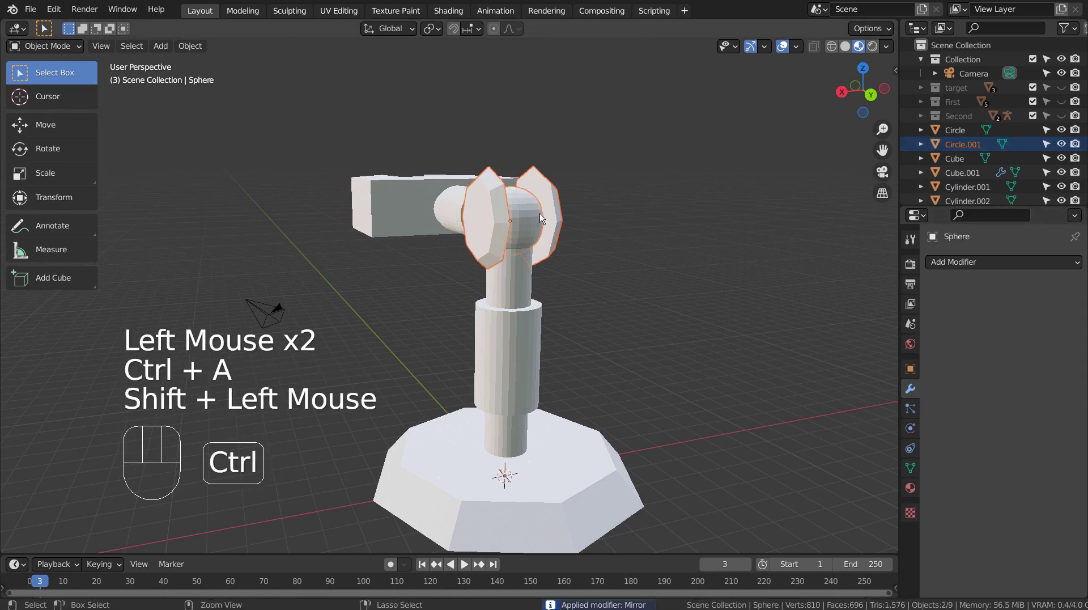
key(ctrl+j)
middle_drag(539, 213, 609, 329)
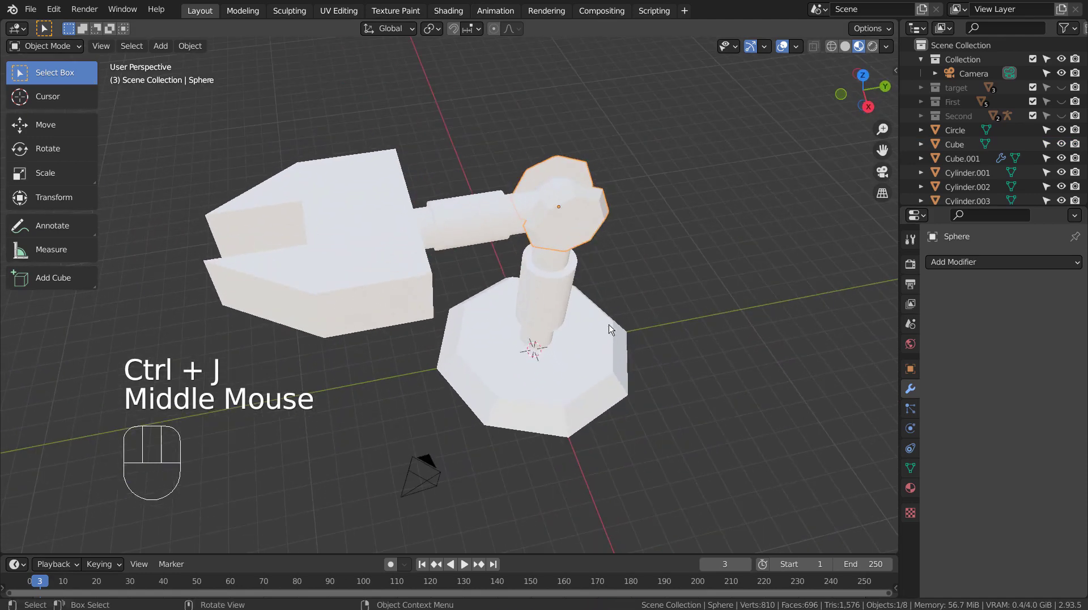
click(515, 205)
shift+click(473, 202)
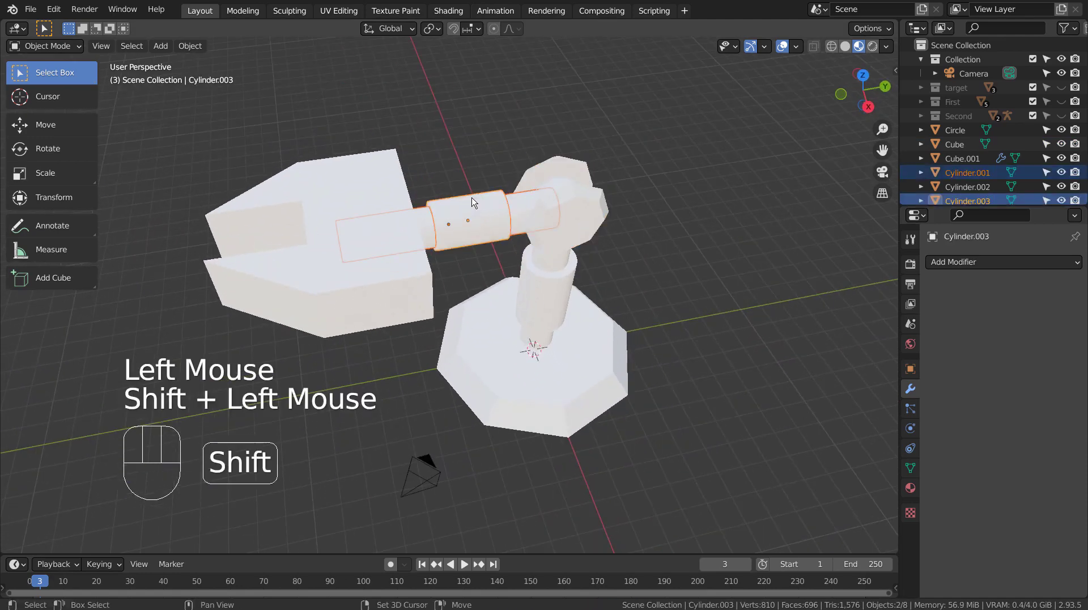
key(ctrl+j)
Apply the claw's Mirror modifier and join the claw with its central block
click(294, 177)
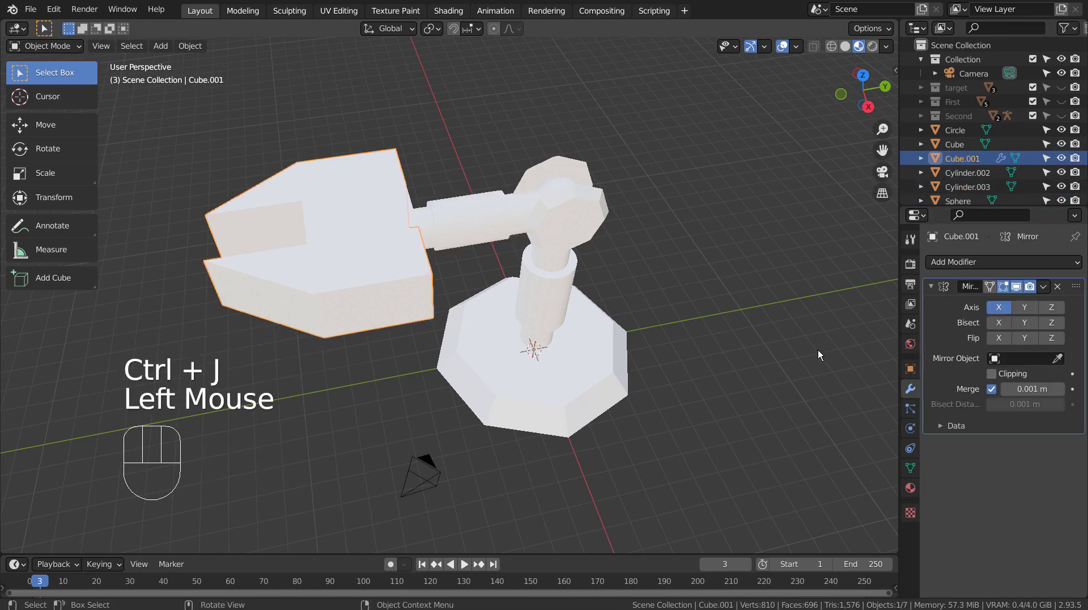
click(947, 311)
key(ctrl+a)
shift+click(333, 226)
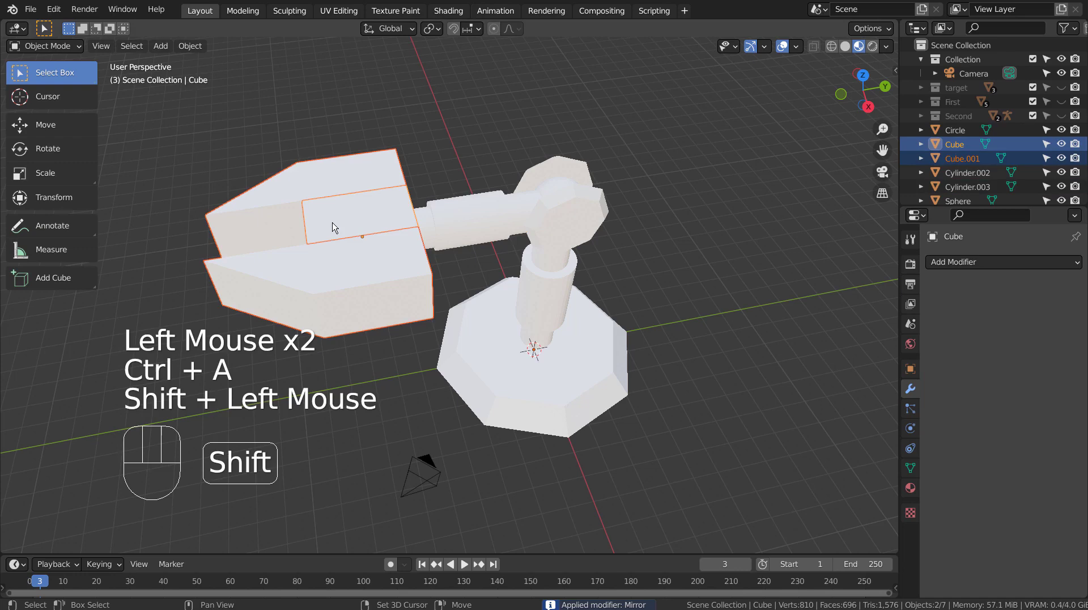
key(ctrl+j)
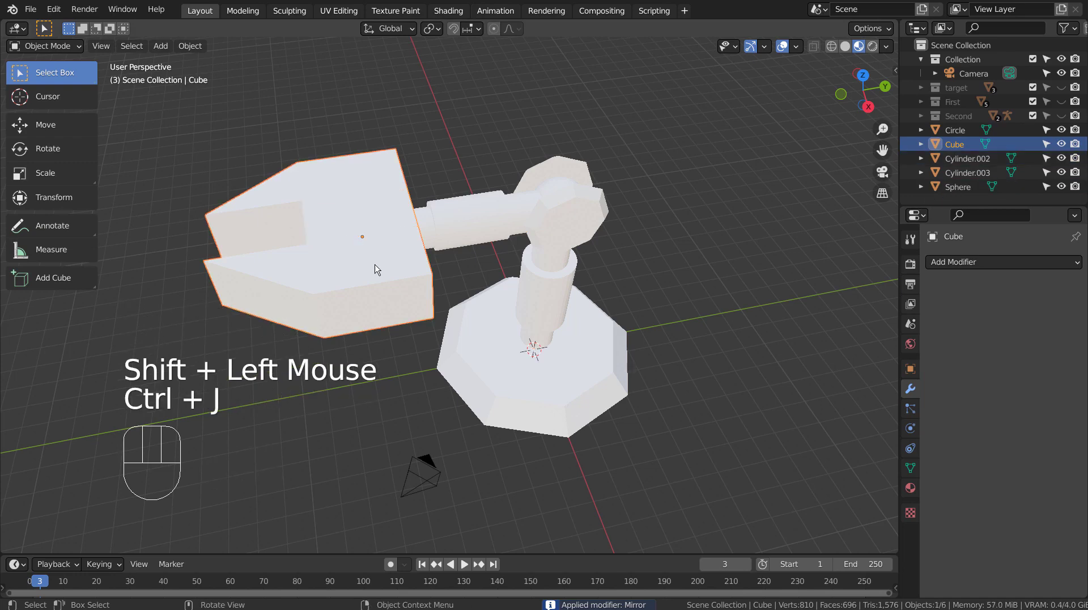
Snap the 3D cursor to the central rear face of the claw, where the arm attaches
middle_drag(375, 268, 375, 209)
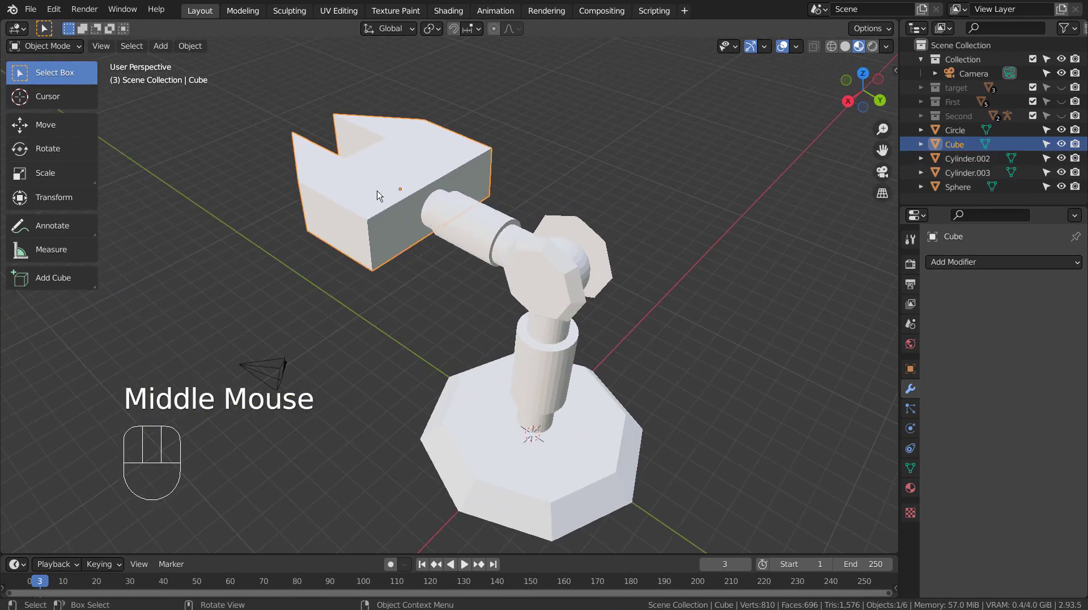
key(Tab)
scroll(408, 199, up, 2)
key(3)
click(399, 112)
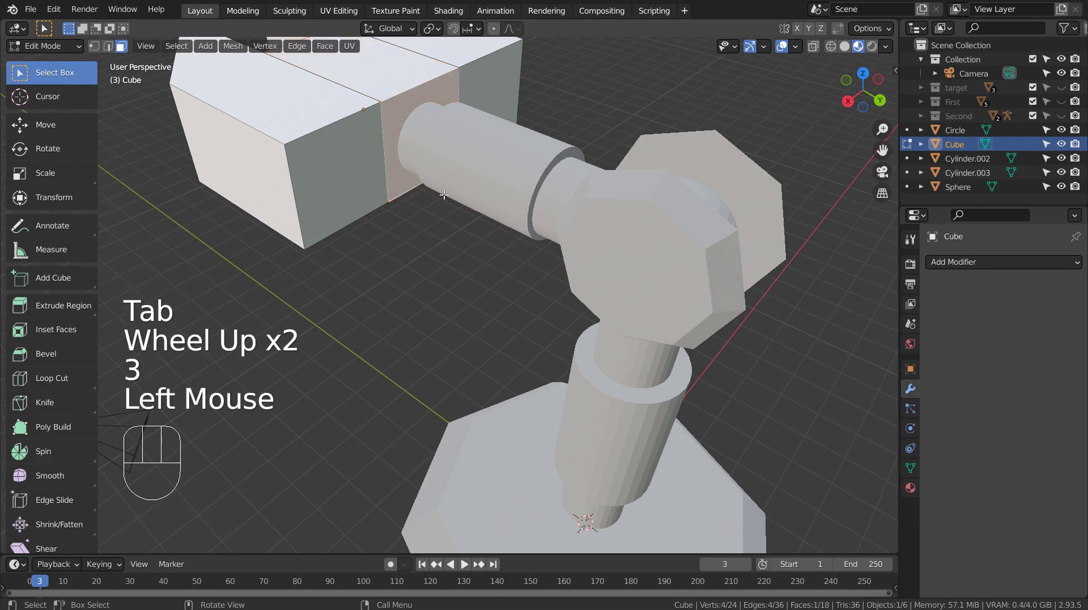
key(shift+s)
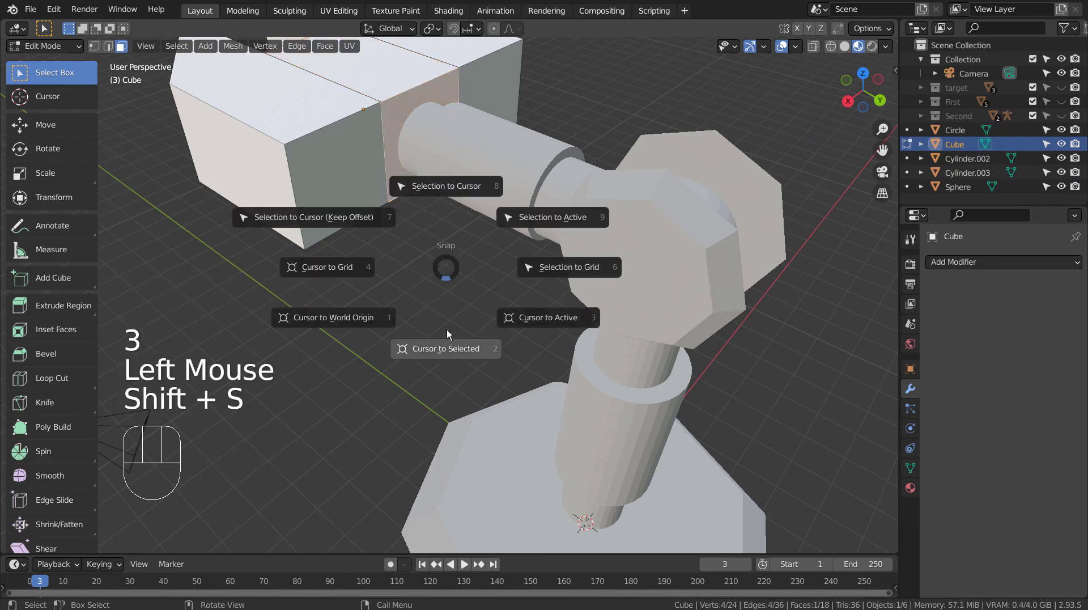
click(447, 348)
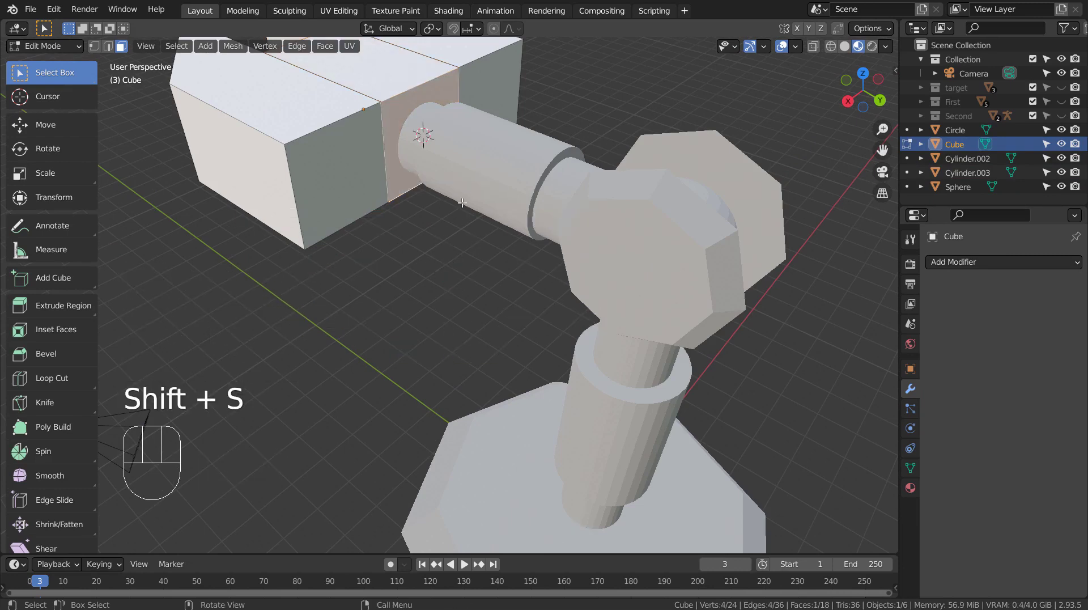
Set the claw's origin to the 3D cursor
key(Tab)
click(205, 50)
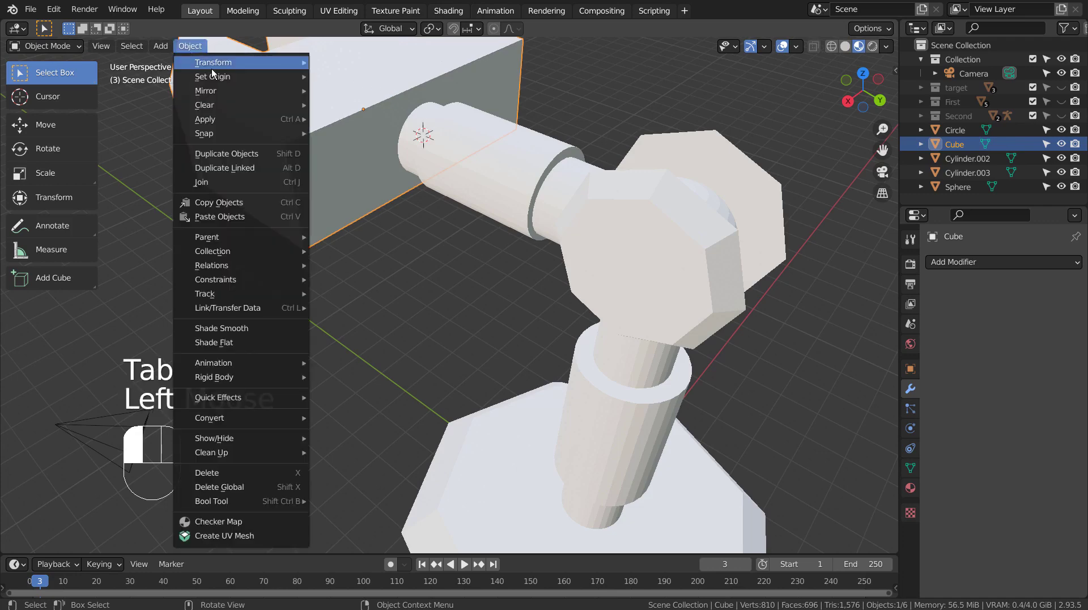
mouse_move(216, 77)
click(369, 106)
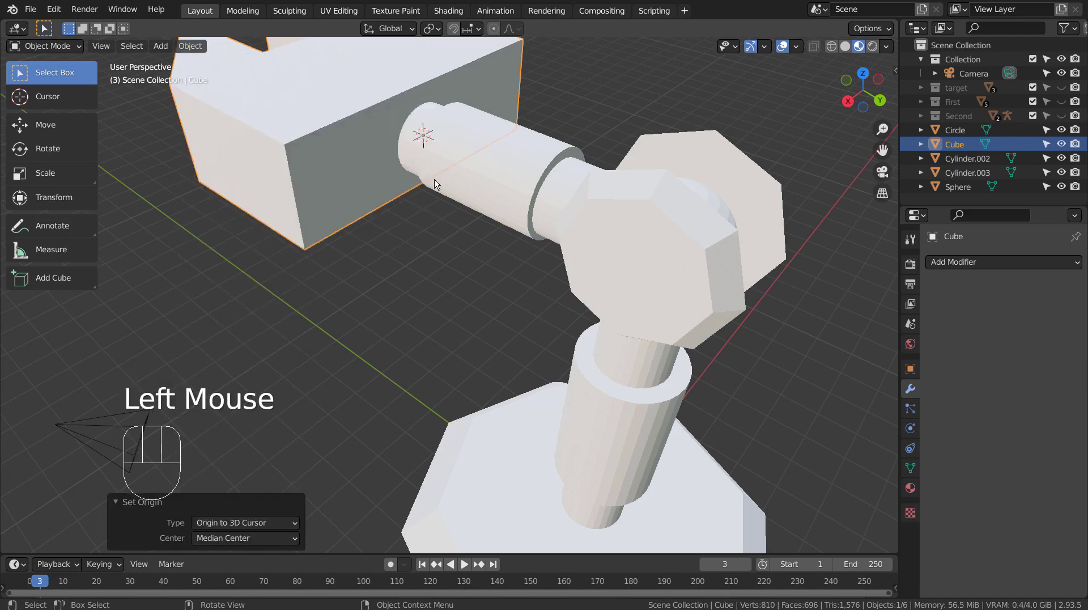
Test-rotate the claw about its origin in the front view and undo the rotation
key(Tab)
middle_drag(361, 258, 529, 278)
key(Tab)
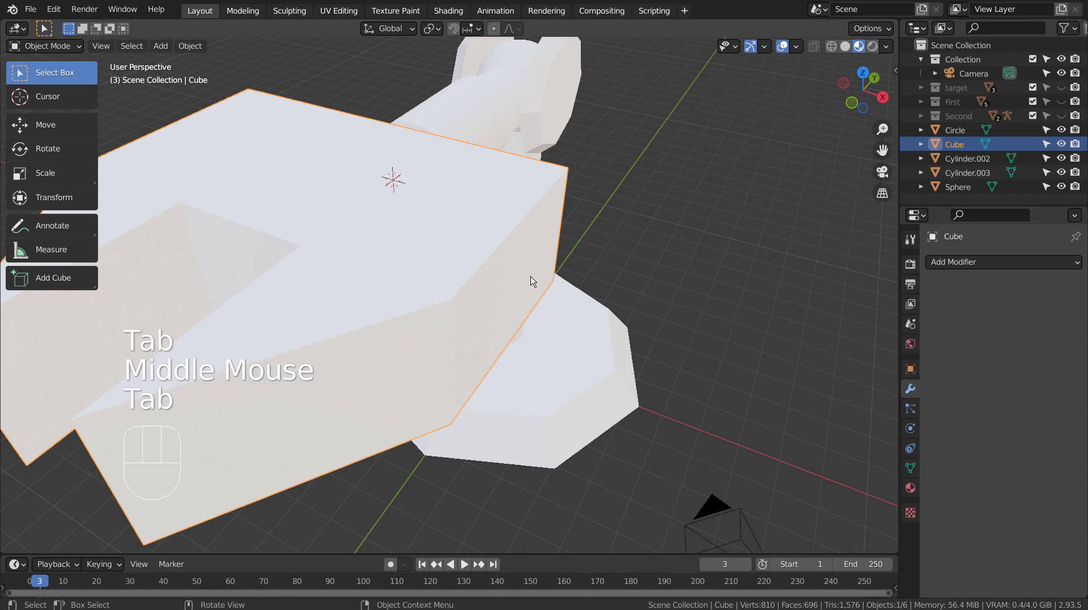
key(KP_1)
key(r)
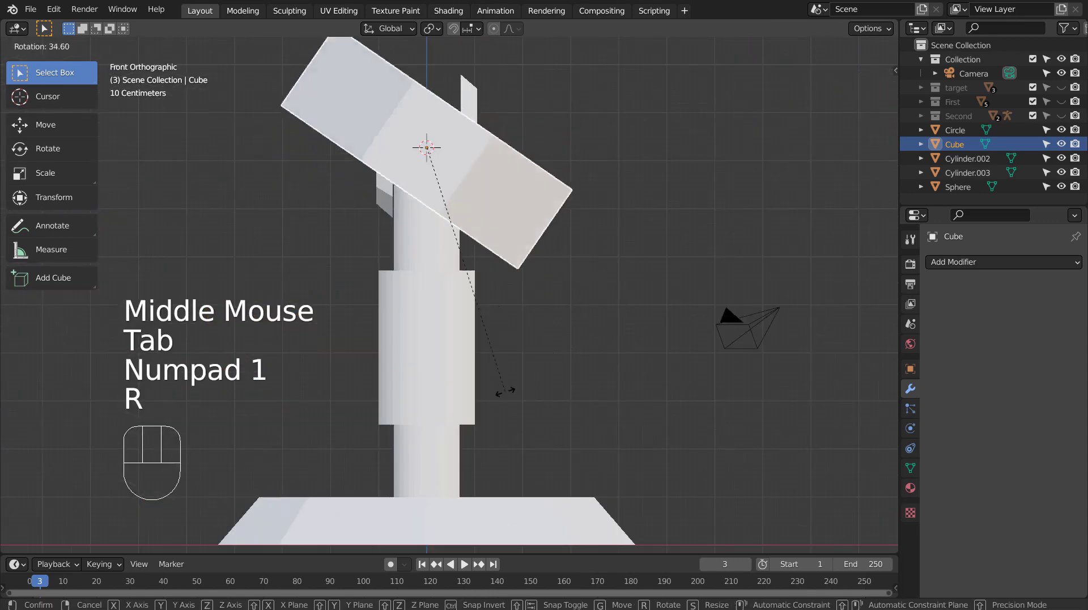
click(780, 111)
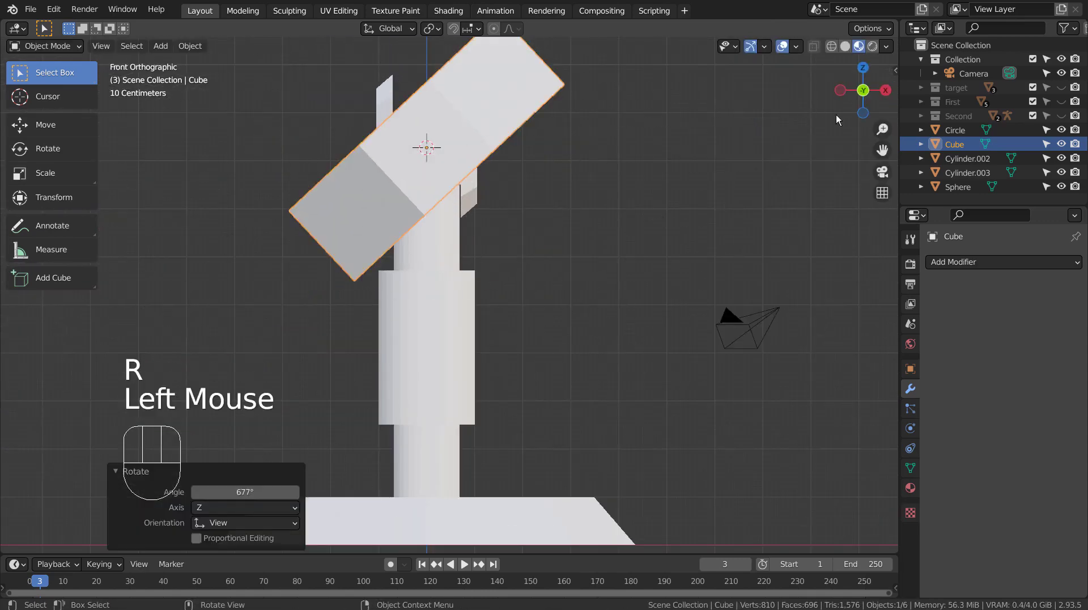
middle_drag(835, 115, 620, 271)
key(ctrl+z)
Add a Child Of constraint to the claw with the horizontal arm, Cylinder.003, as its target
click(475, 159)
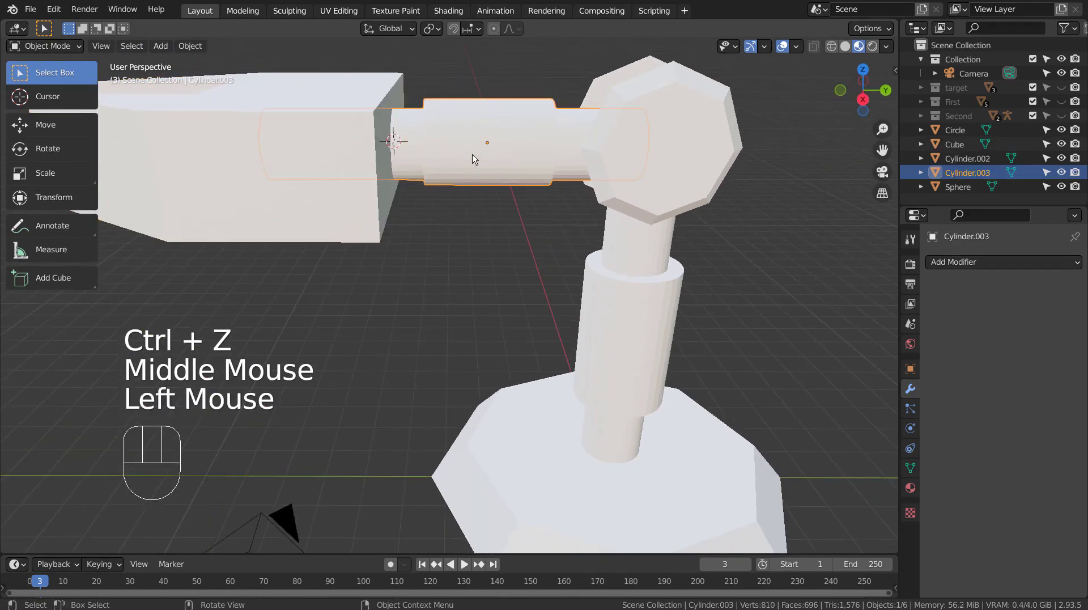
click(242, 165)
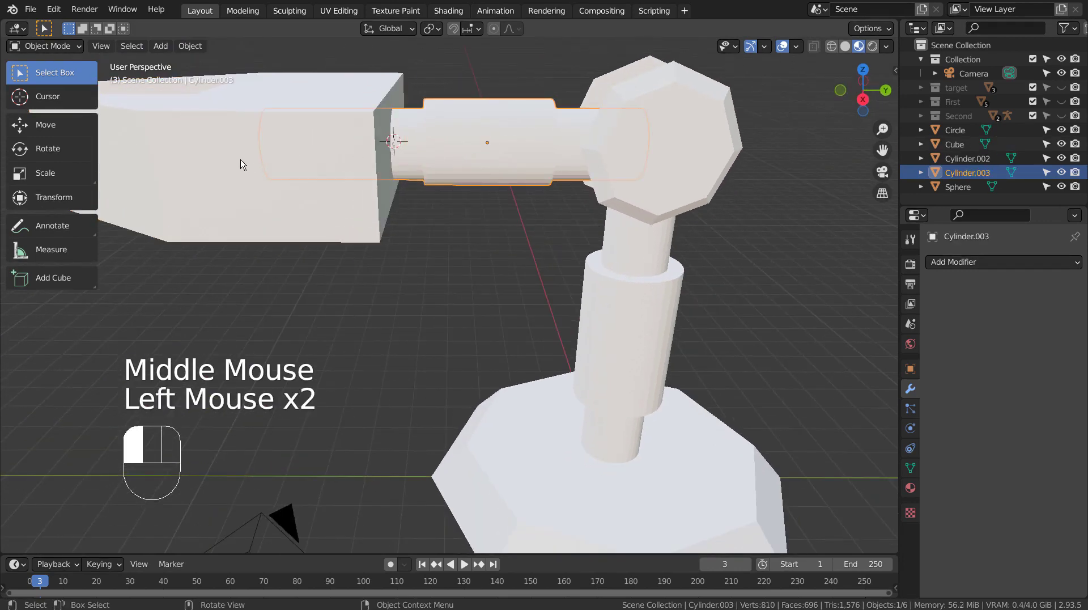
click(910, 428)
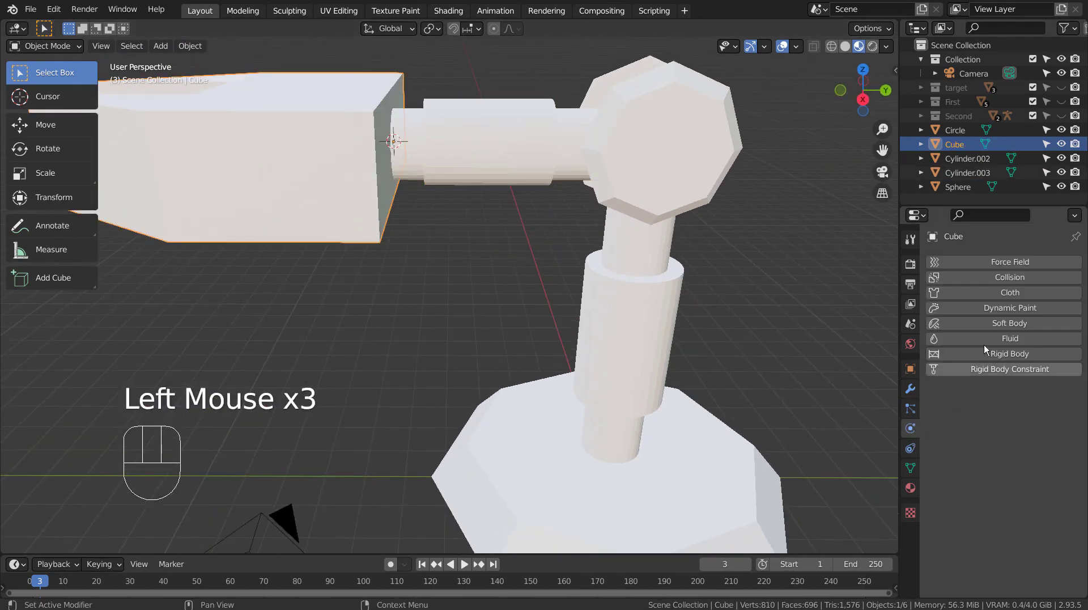
click(911, 447)
click(1016, 265)
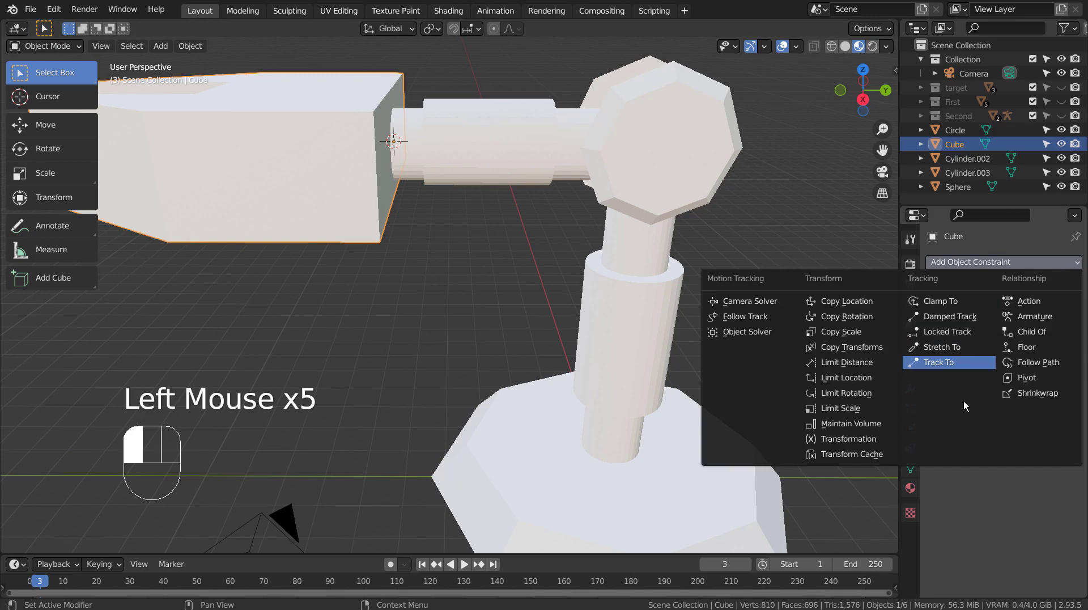
click(1034, 332)
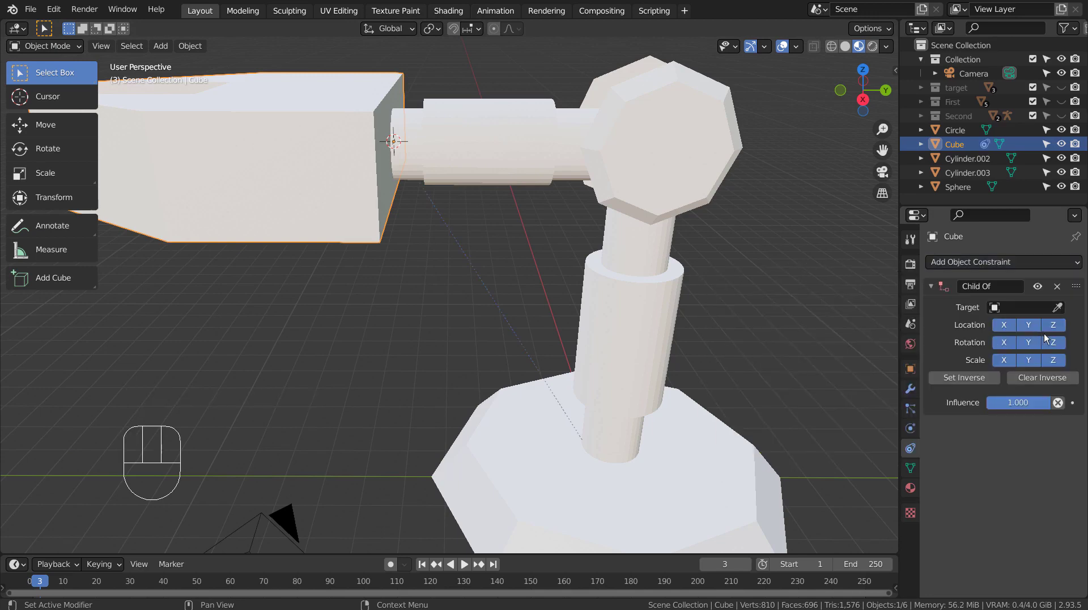
click(1058, 307)
click(533, 189)
Test-rotate the horizontal arm in the right view to check the claw's constraint, and undo the rotation
click(506, 155)
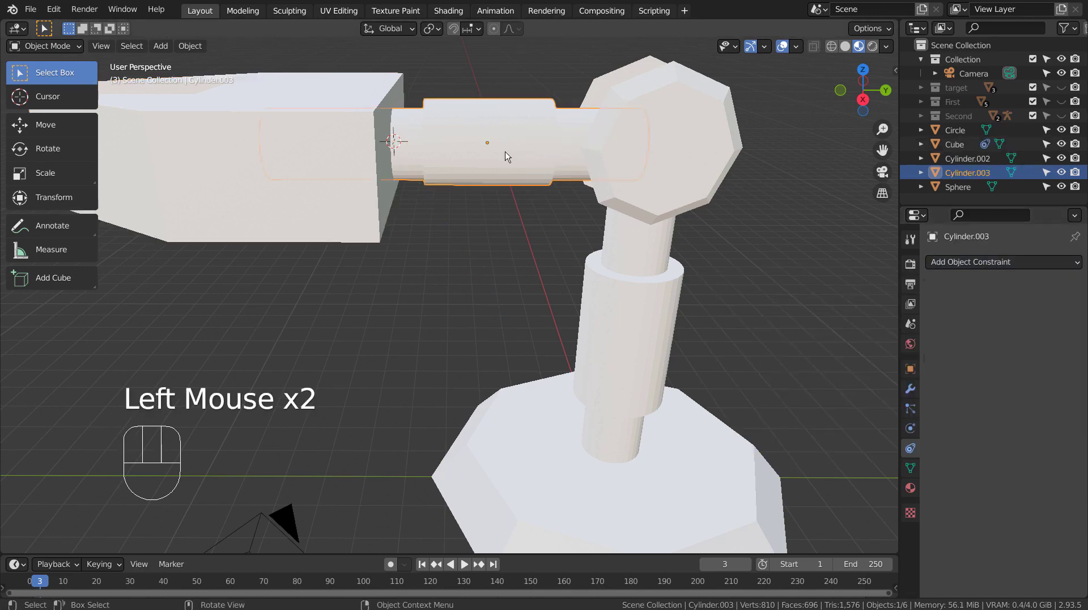
key(KP_1)
key(KP_3)
scroll(525, 155, down, 2)
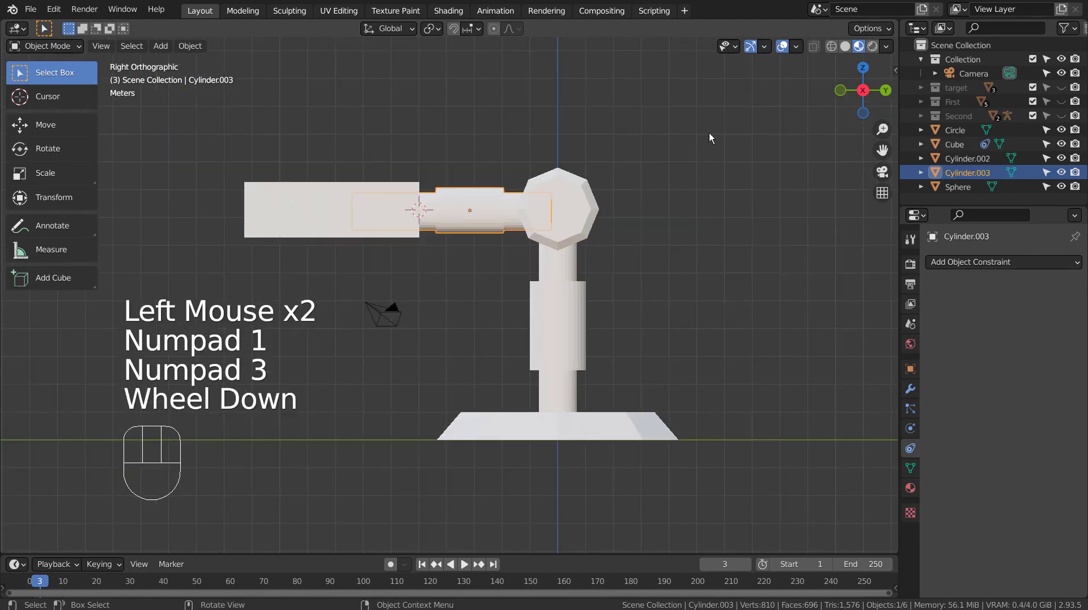
key(r)
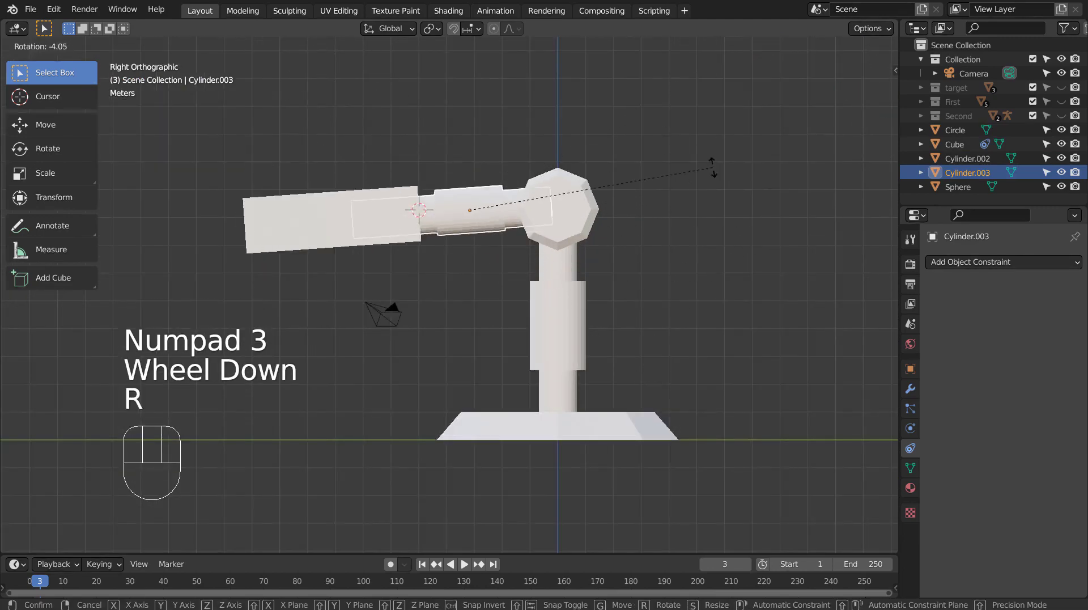
click(711, 195)
key(ctrl+z)
Add a Child Of constraint to the horizontal arm with the Sphere joint as its target
middle_drag(712, 194, 589, 261)
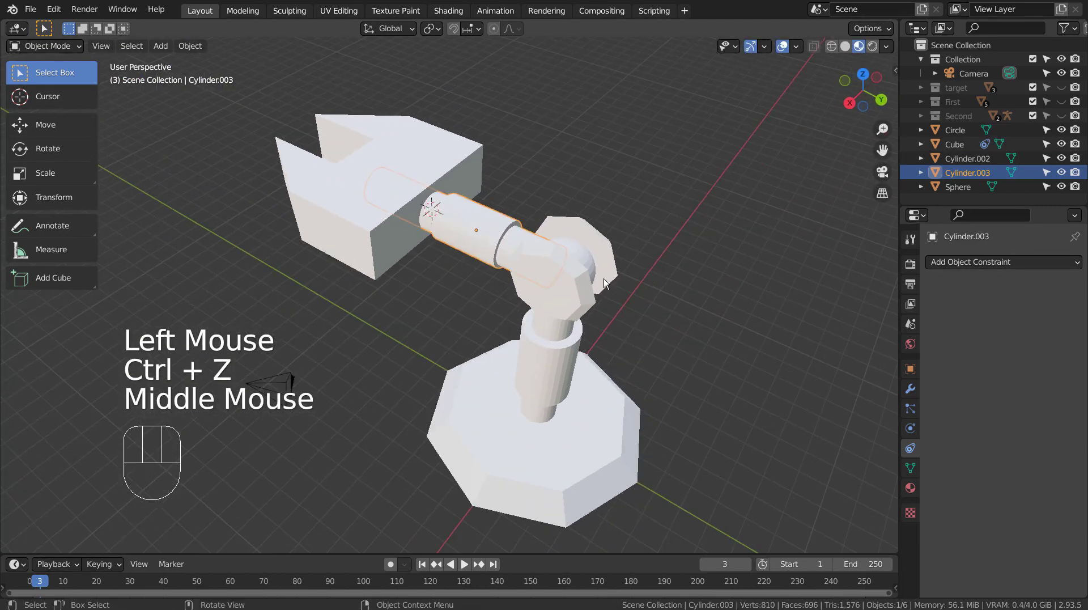
click(587, 262)
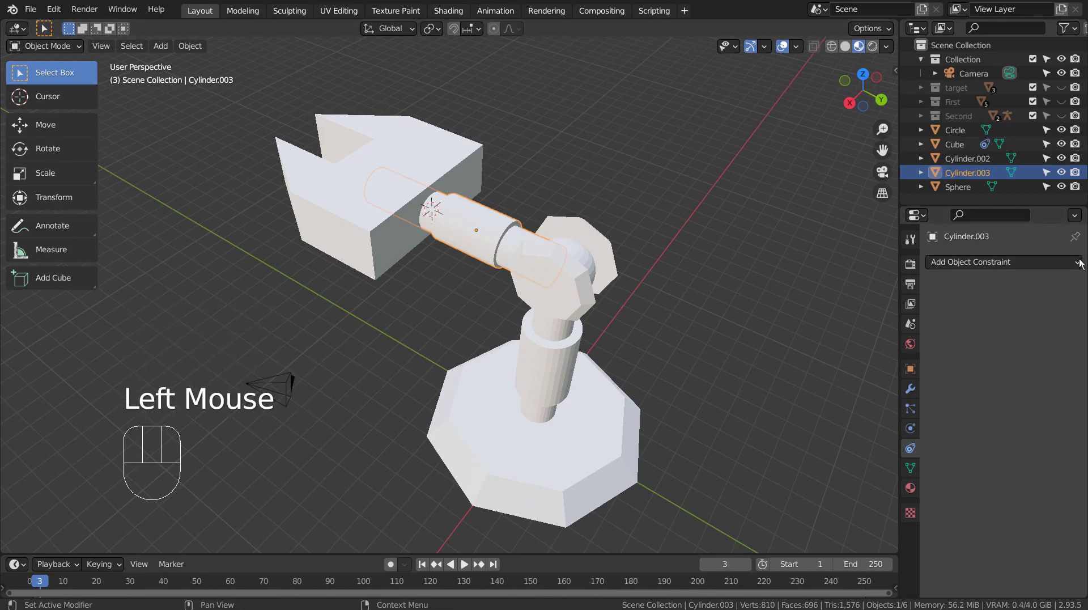
click(1040, 262)
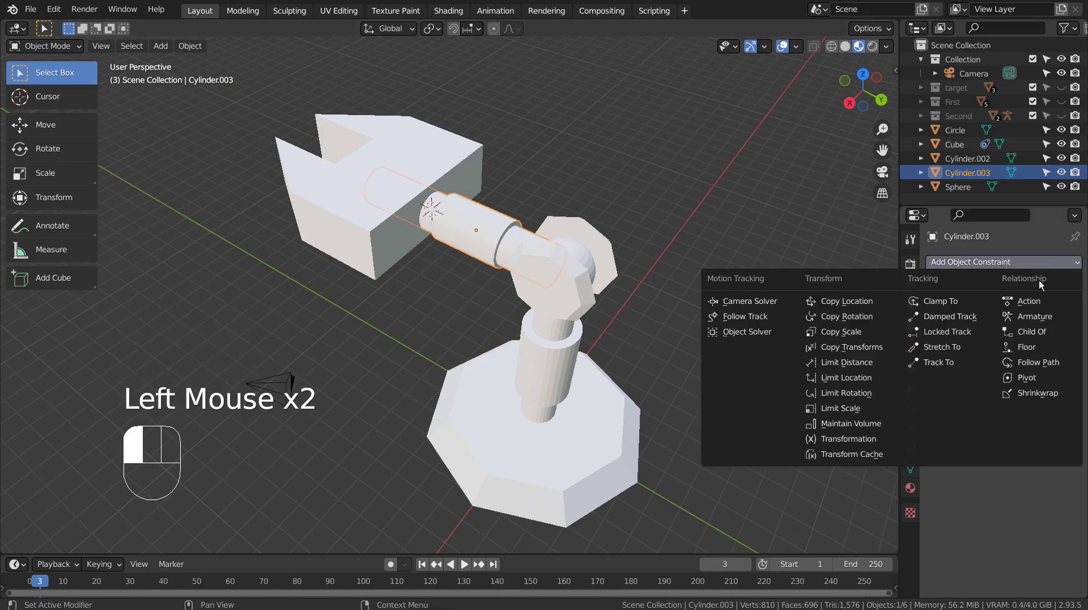
click(1028, 332)
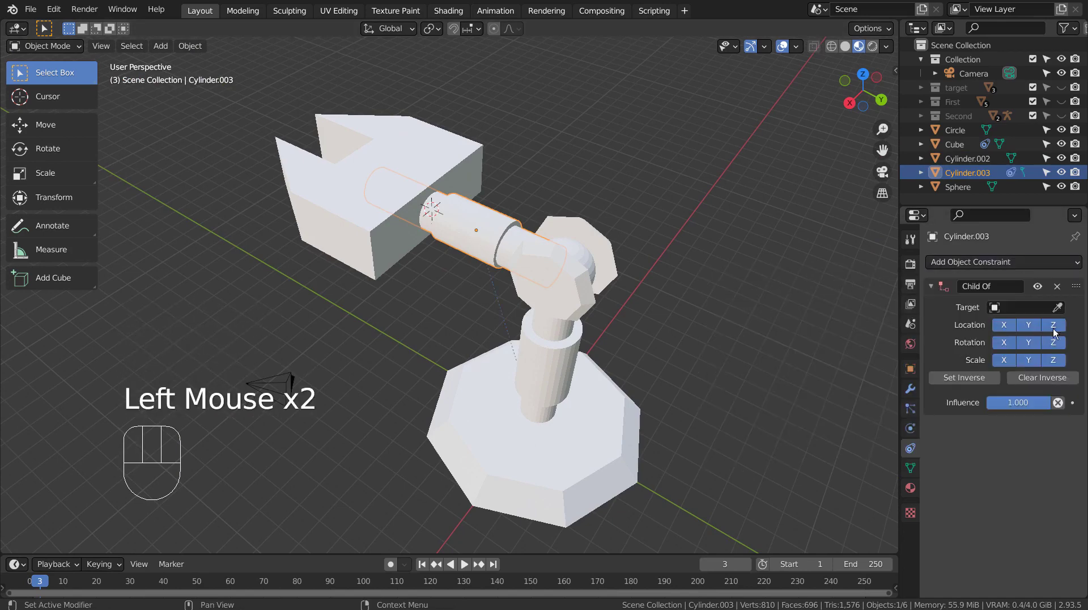
click(608, 264)
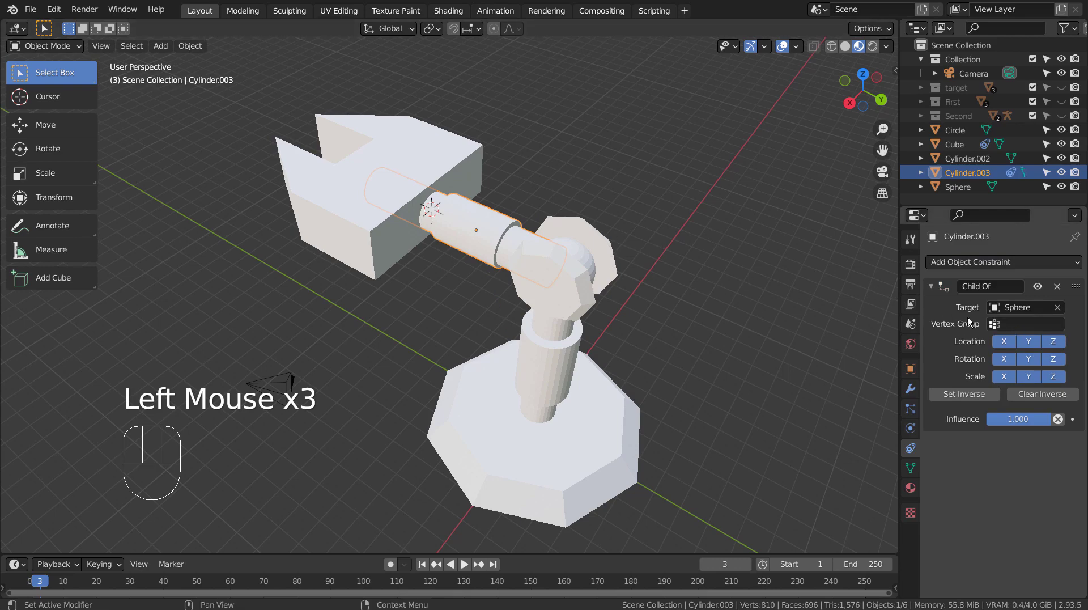
Test-rotate the sphere joint by about -4° in the right view and undo the rotation
click(584, 267)
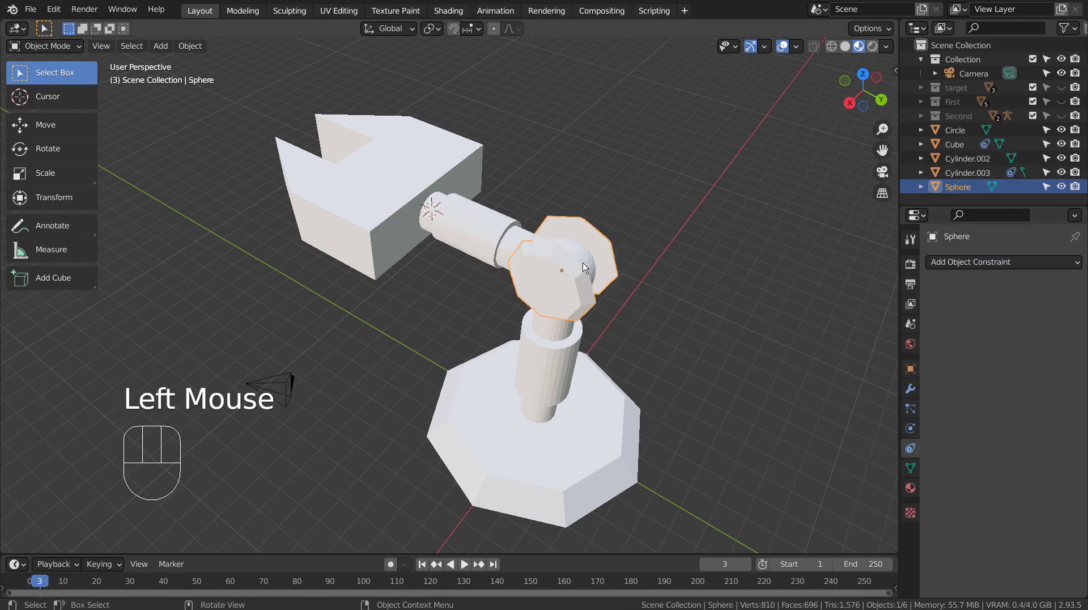
key(KP_1)
key(KP_3)
key(r)
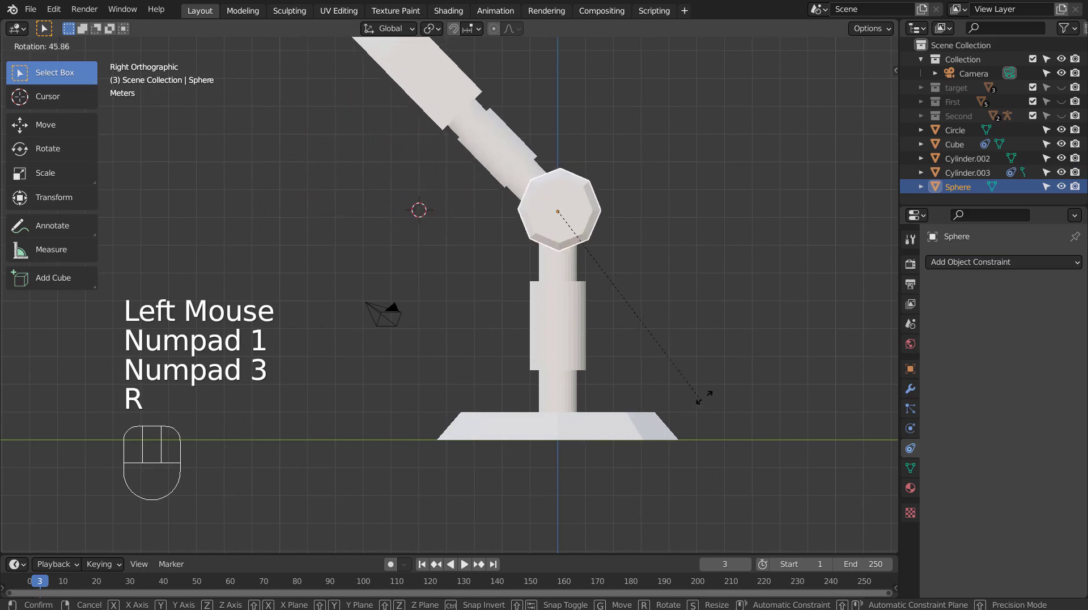
click(681, 219)
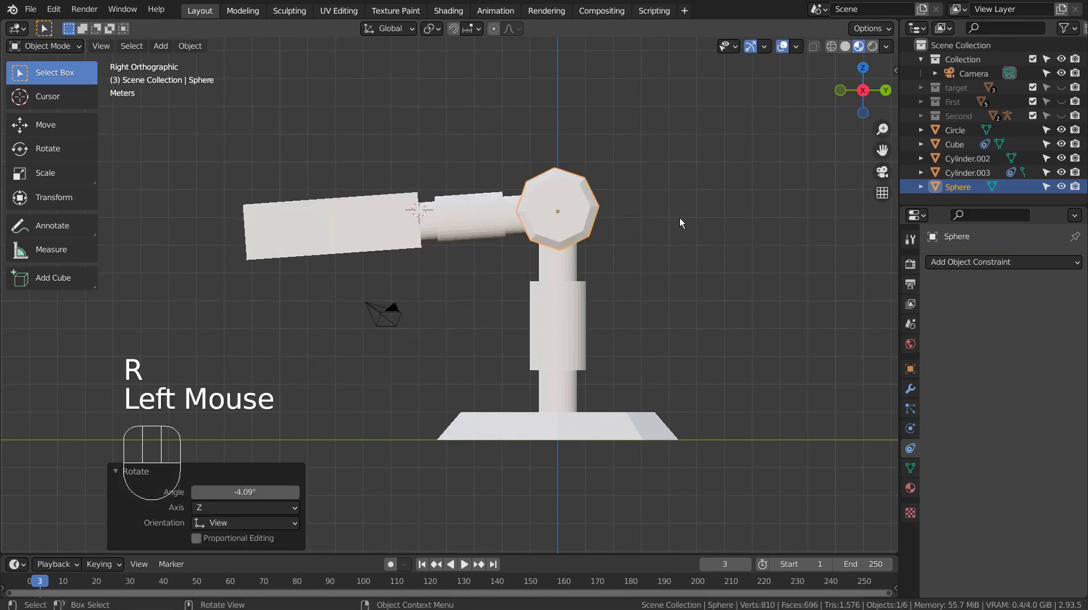
key(ctrl+z)
Add a Child Of constraint to the sphere joint with the vertical post, Cylinder.002, as its target
click(667, 272)
click(1014, 263)
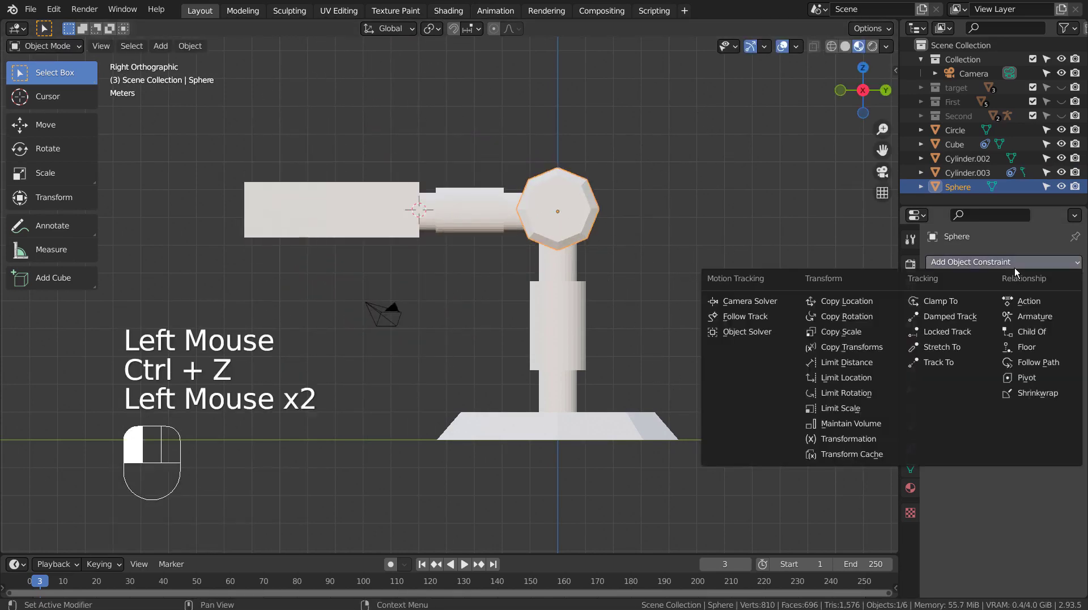
click(1026, 335)
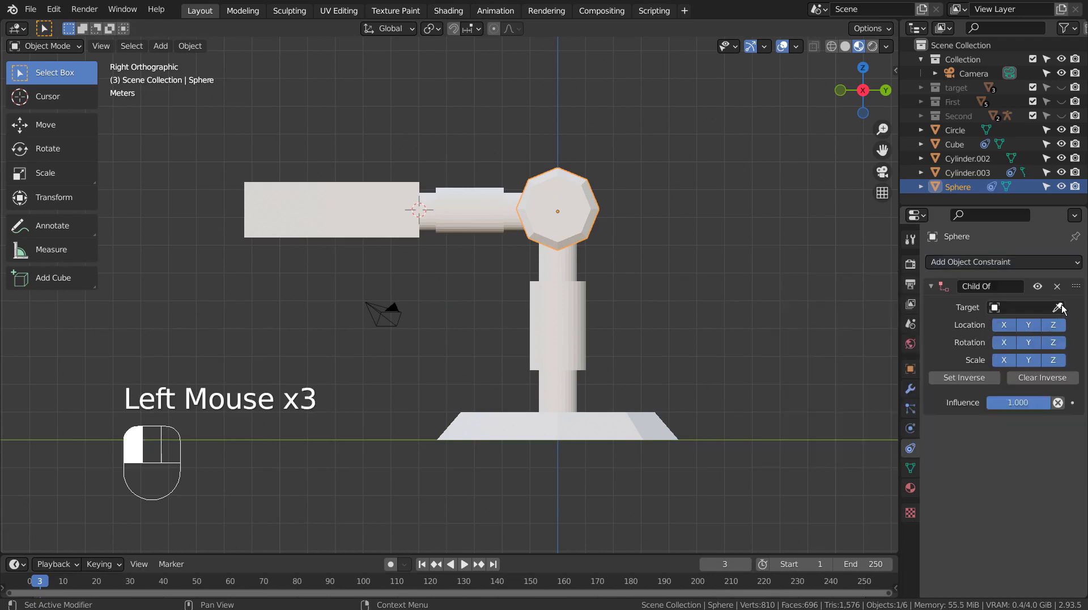
click(1058, 307)
click(560, 299)
Test-rotate the vertical post in the top view to check the linked arm, and undo the rotation
click(569, 338)
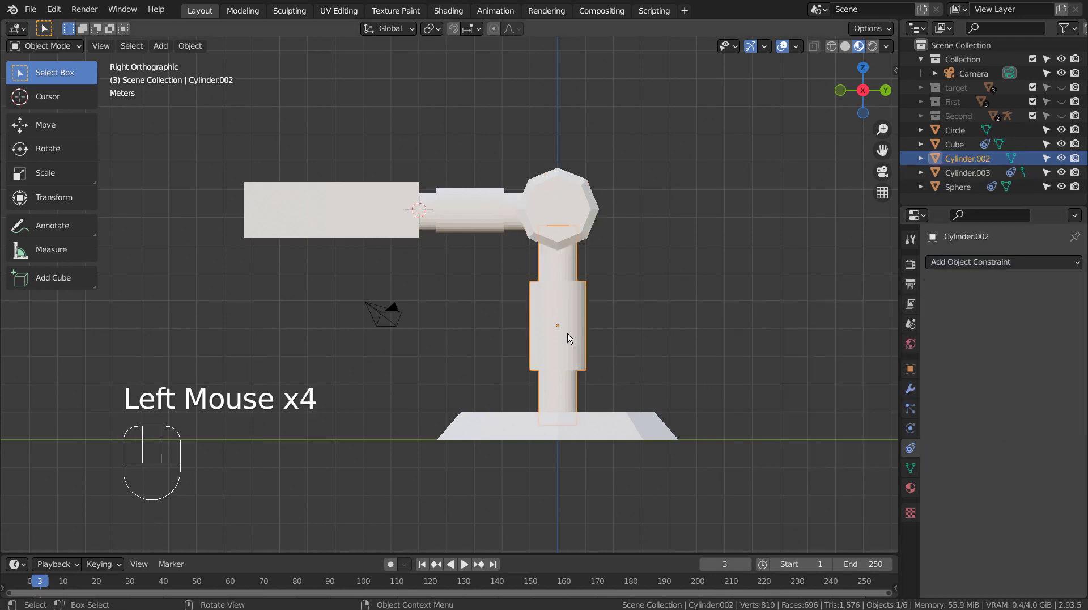
key(KP_7)
key(r)
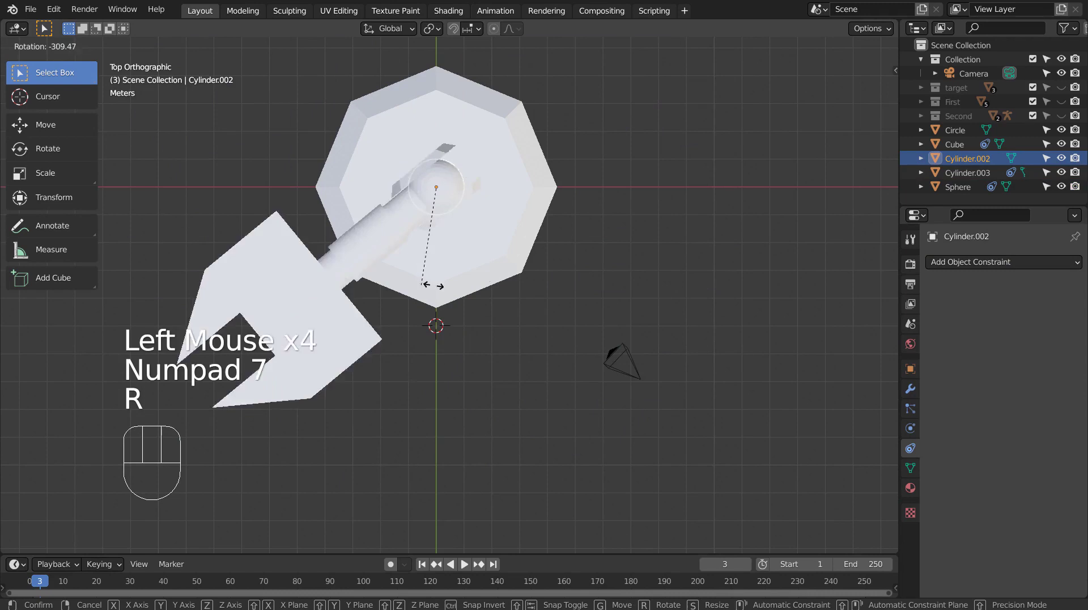
click(685, 128)
key(ctrl+z)
Test-rotate the vertical post around the global Z axis in a perspective view and undo it
middle_drag(708, 292, 597, 162)
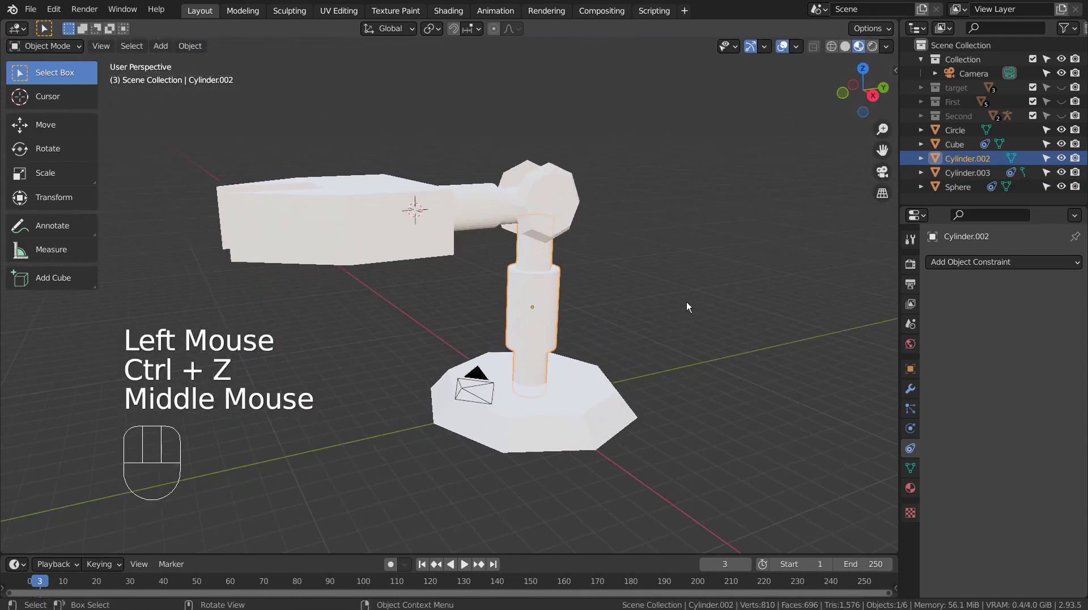
key(r)
key(z)
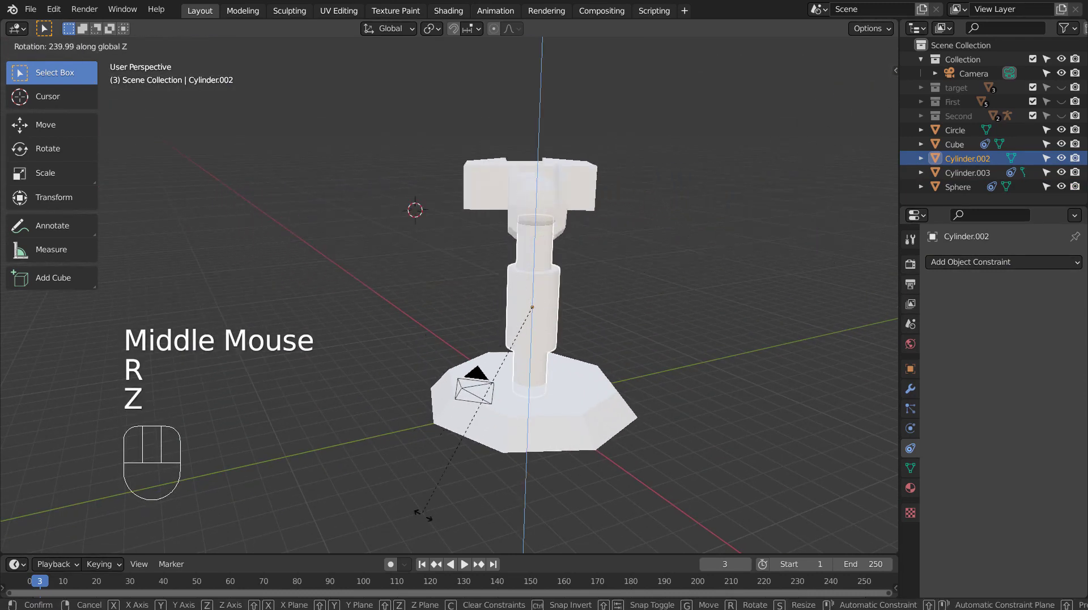
click(820, 497)
key(ctrl+z)
Select the claw, return the timeline to frame 1 and show the claw's transform values
middle_drag(782, 470, 688, 468)
click(345, 289)
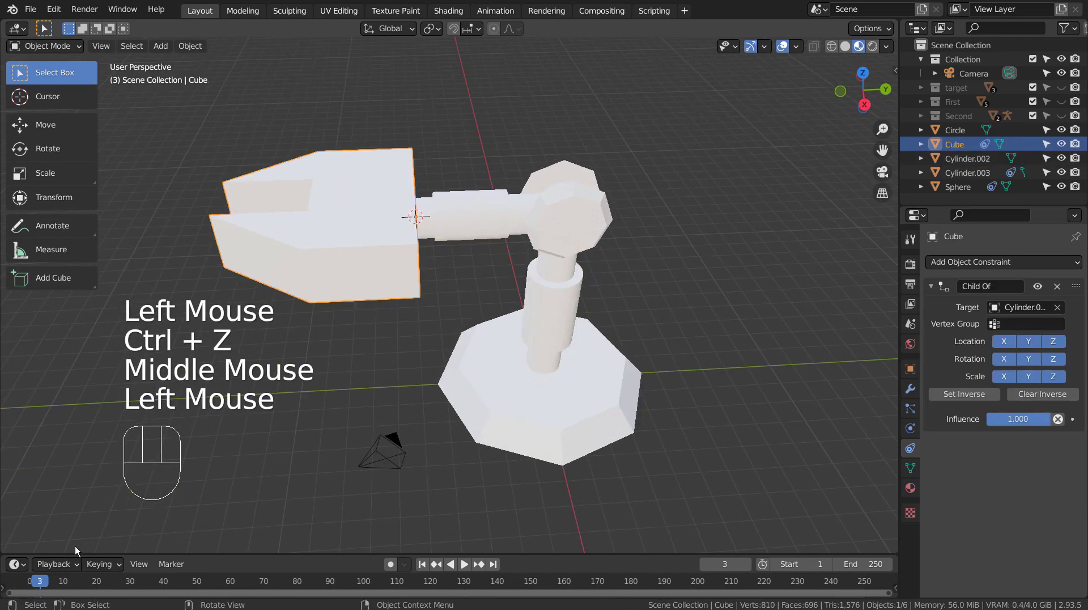
click(178, 577)
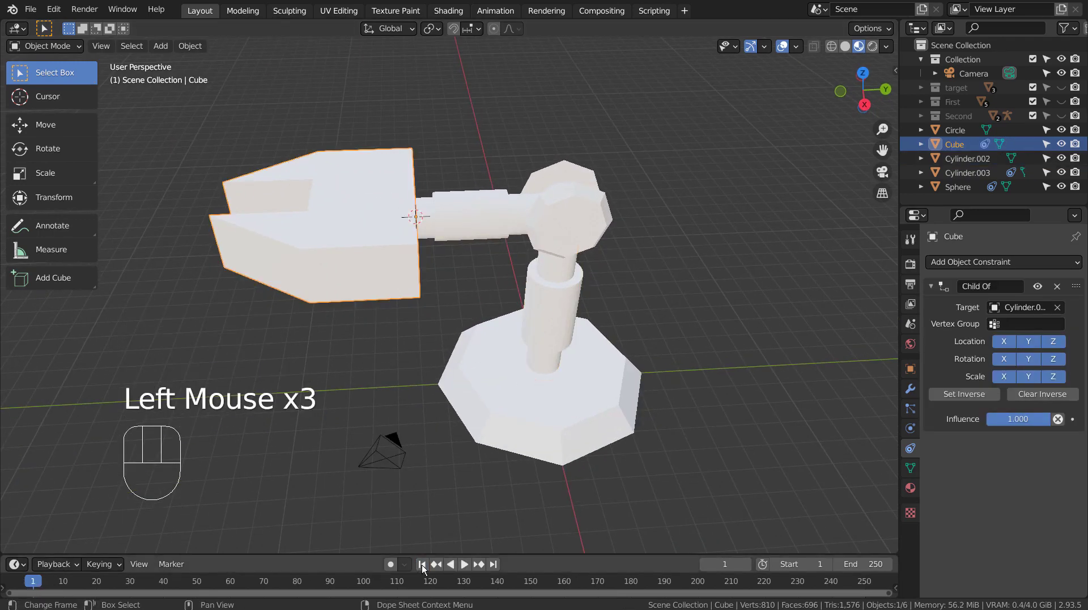
key(n)
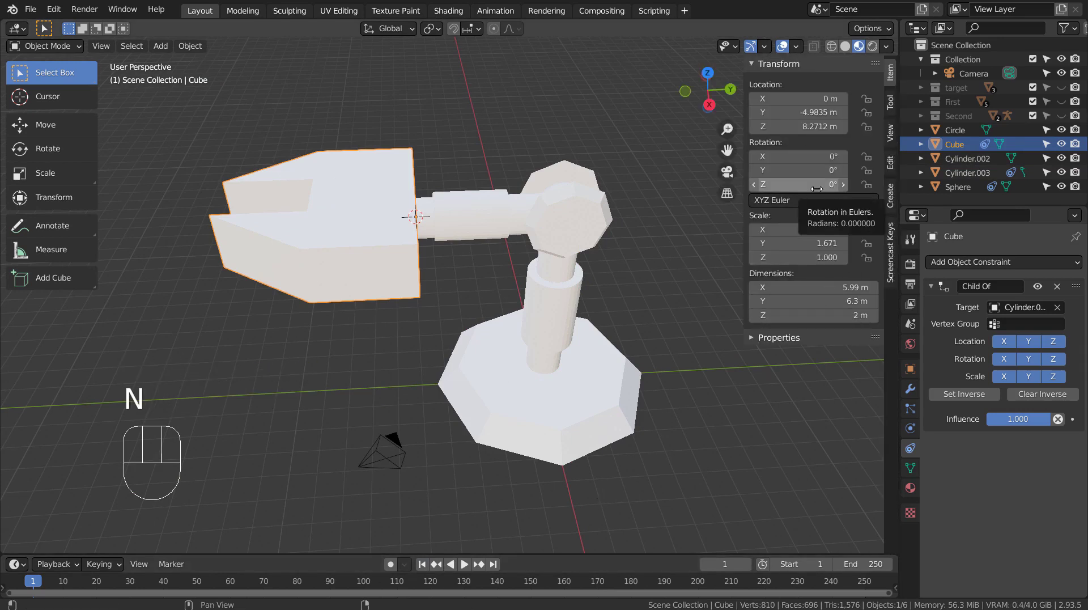
Try to animate the claw's Z rotation with keyframes at 0° on frame 1 and 359° on frame 250
key(i)
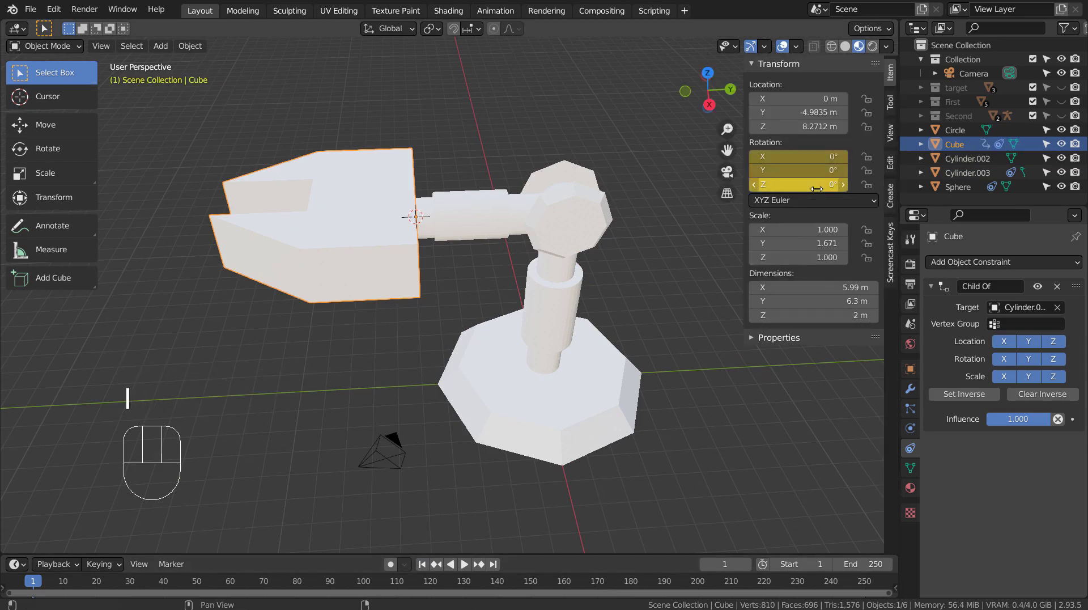
click(861, 583)
drag(865, 587, 866, 587)
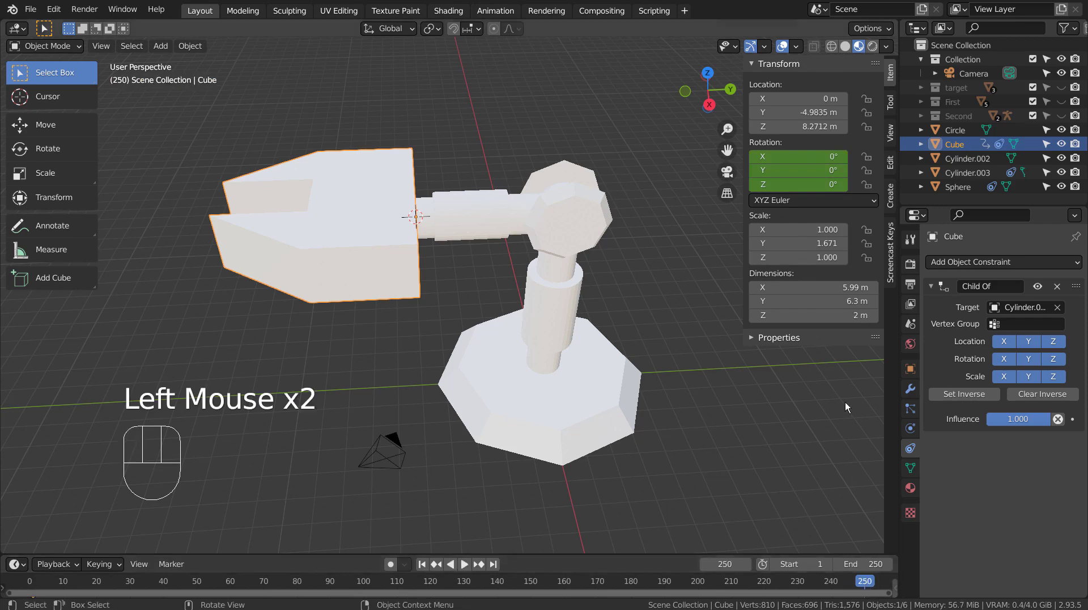
click(812, 186)
text(359)
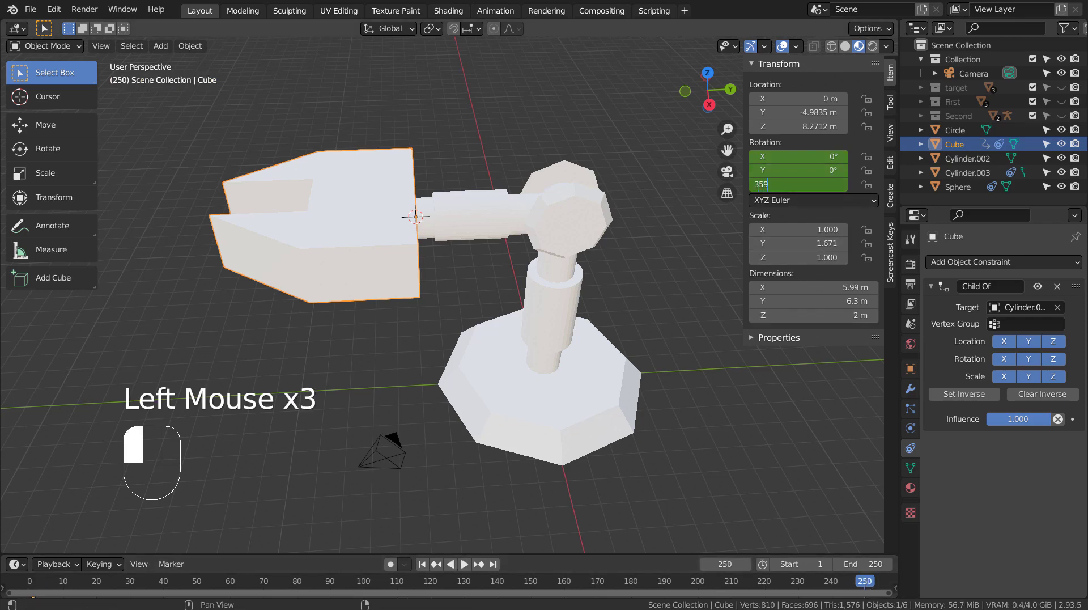
key(Return)
key(i)
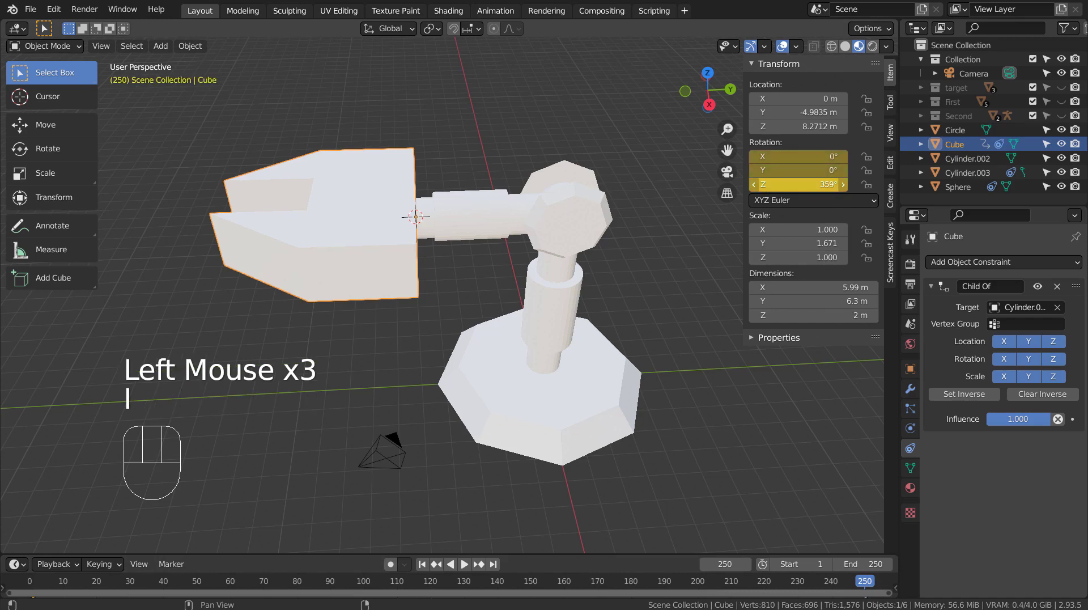
Play and stop the claw's animation, and undo its Z rotation keyframes
click(462, 563)
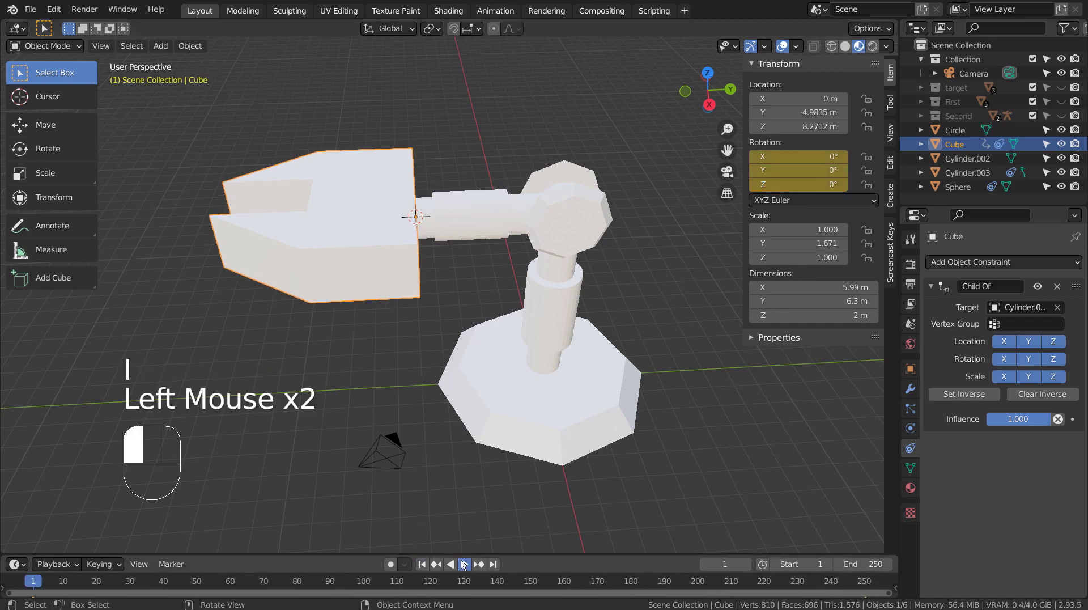
click(464, 564)
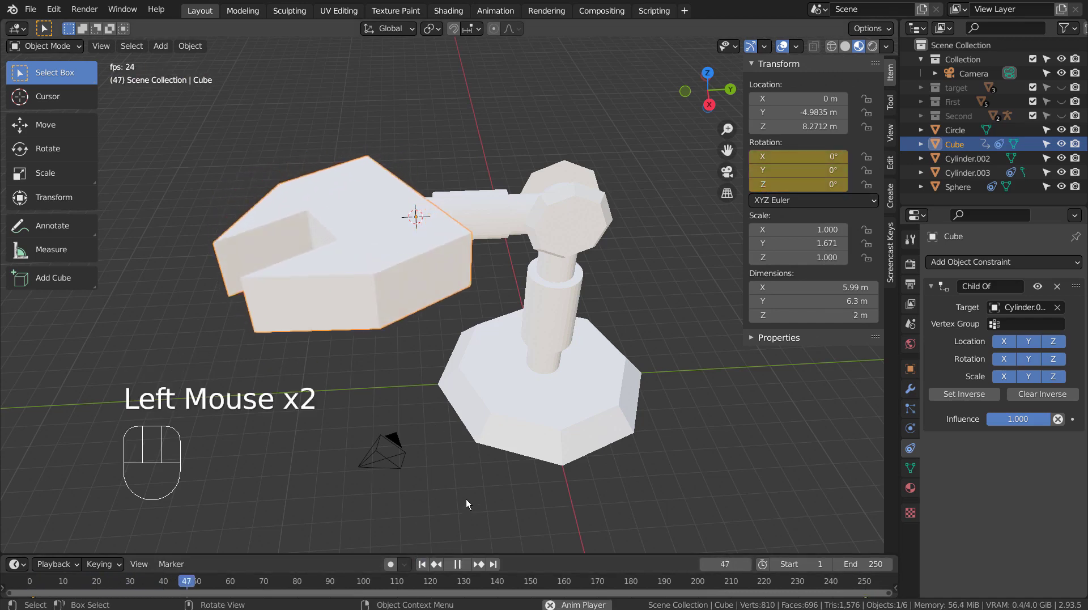
click(458, 563)
key(ctrl+z)
key(ctrl+z)
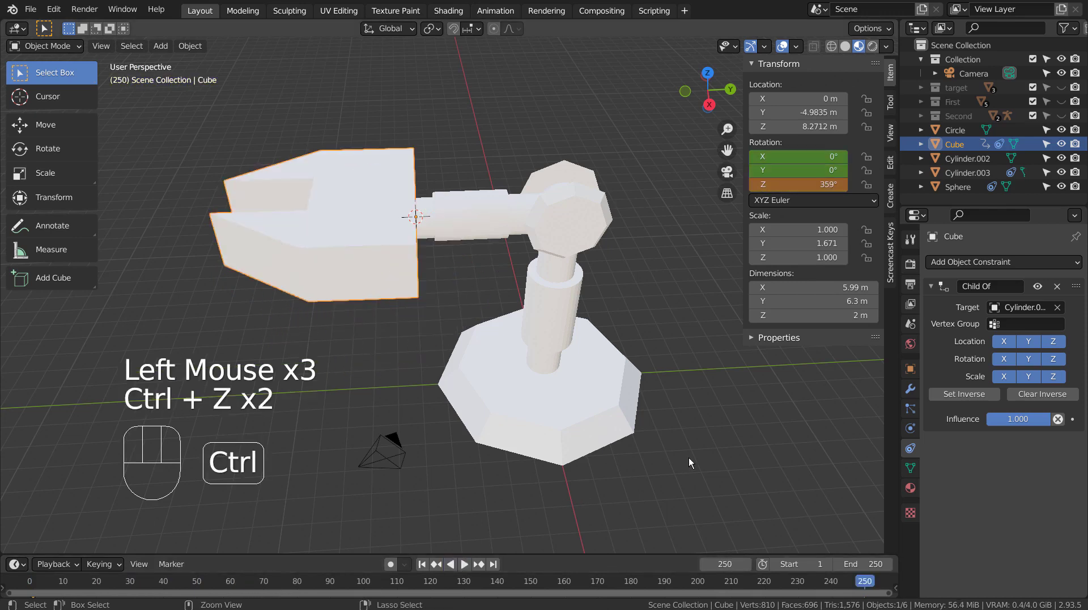
key(ctrl+z)
key(ctrl+z)
key(ctrl+z)
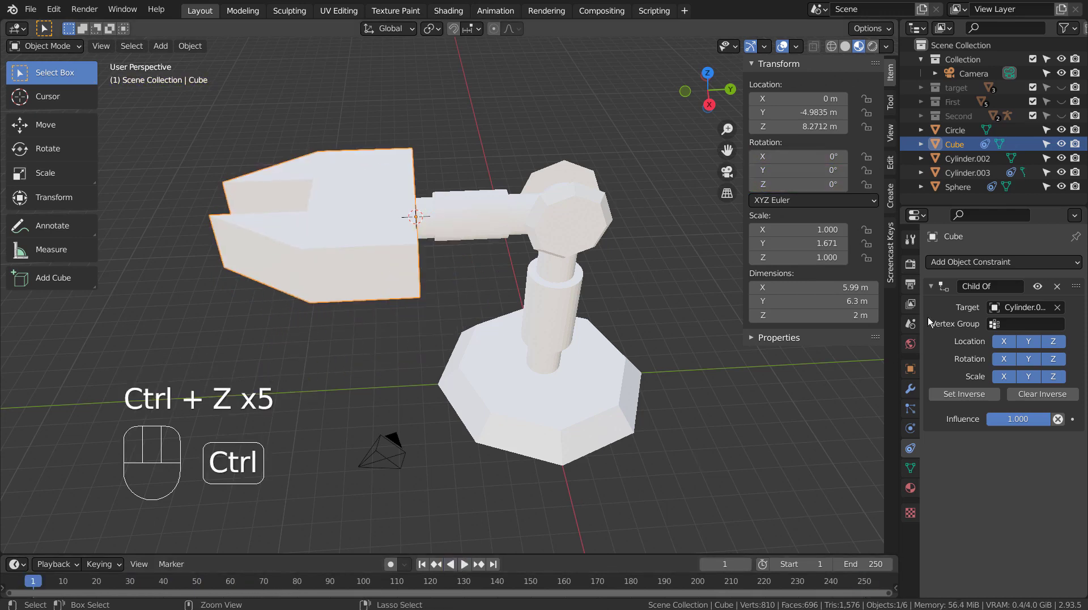
Keyframe the claw's rotation at 0° on frame 1 and with a Y rotation of 359° on frame 250
click(811, 174)
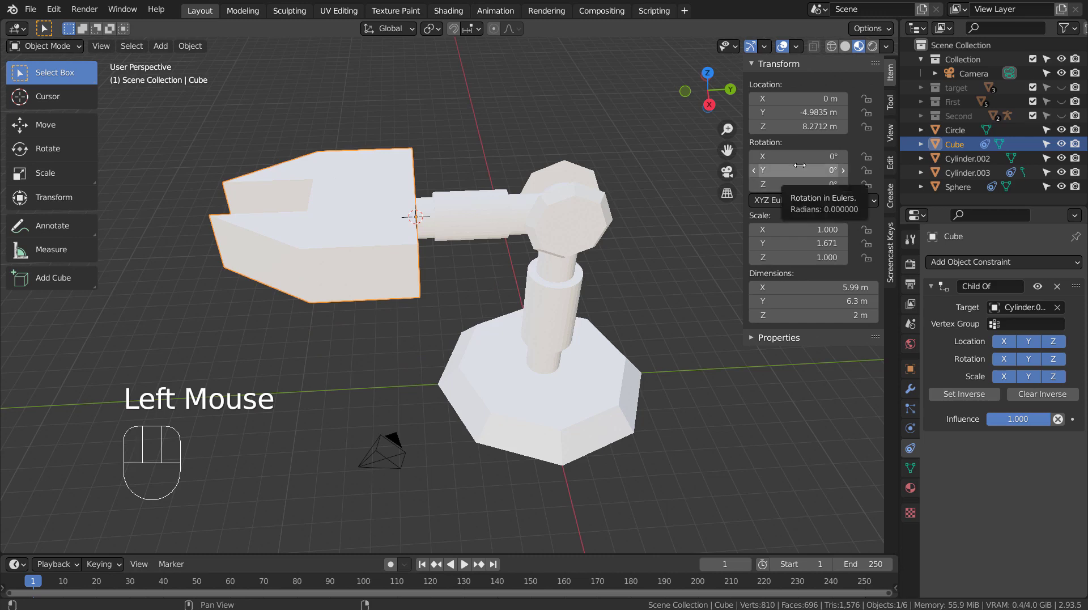
key(i)
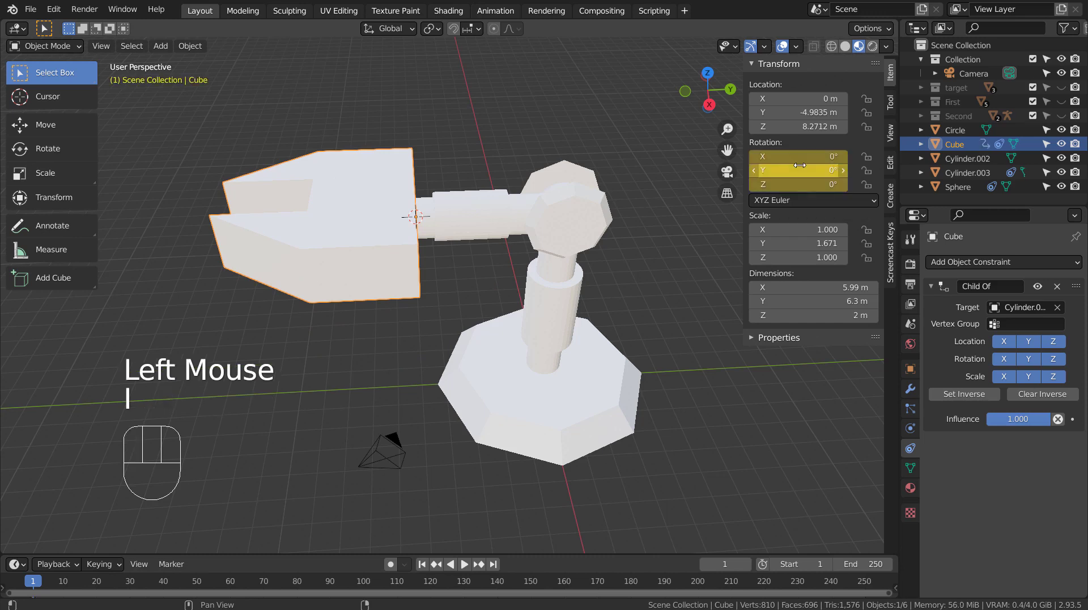
click(863, 584)
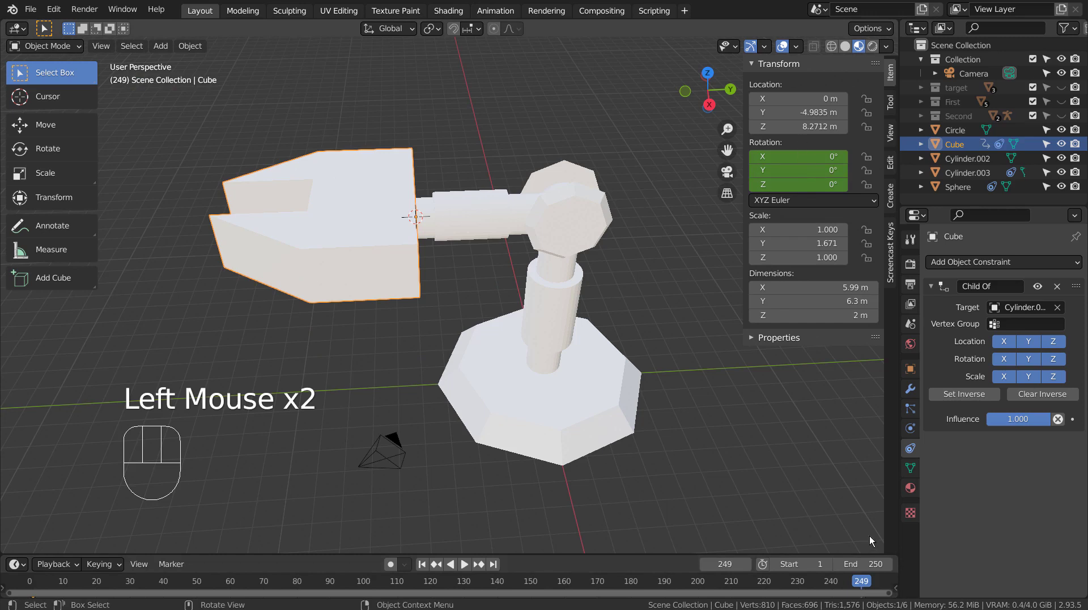
drag(866, 586, 867, 586)
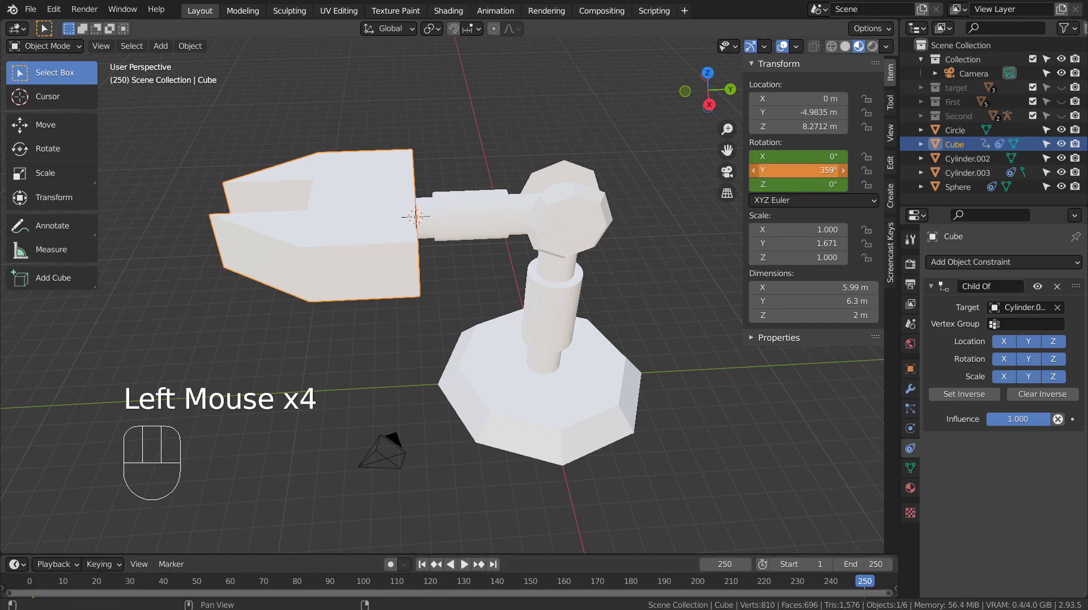
key(i)
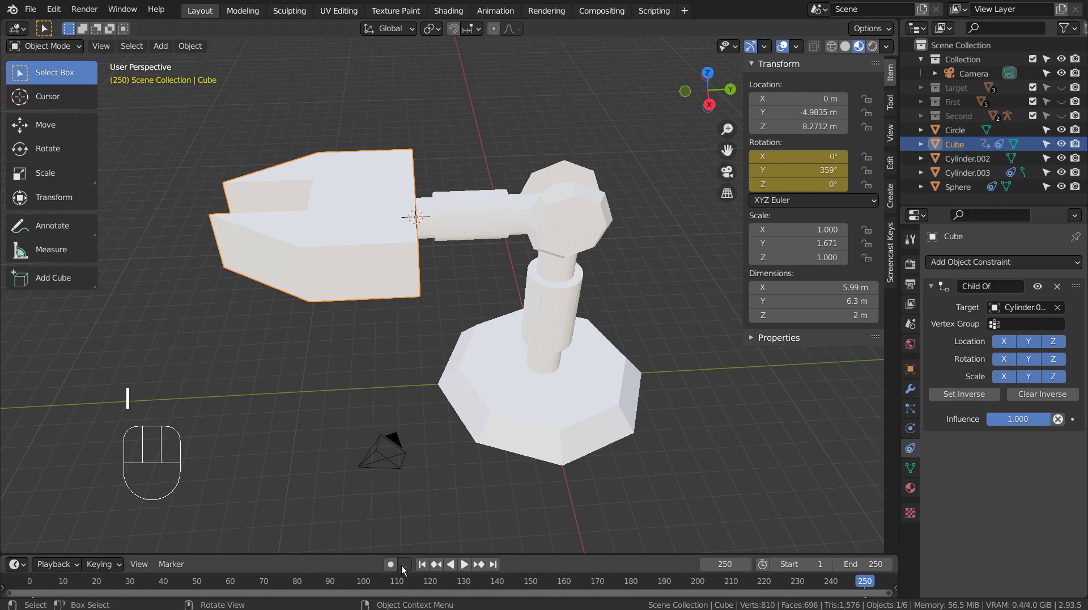
Play the animation from frame 1 to check the claw's spin, stop it and return to frame 1
click(421, 564)
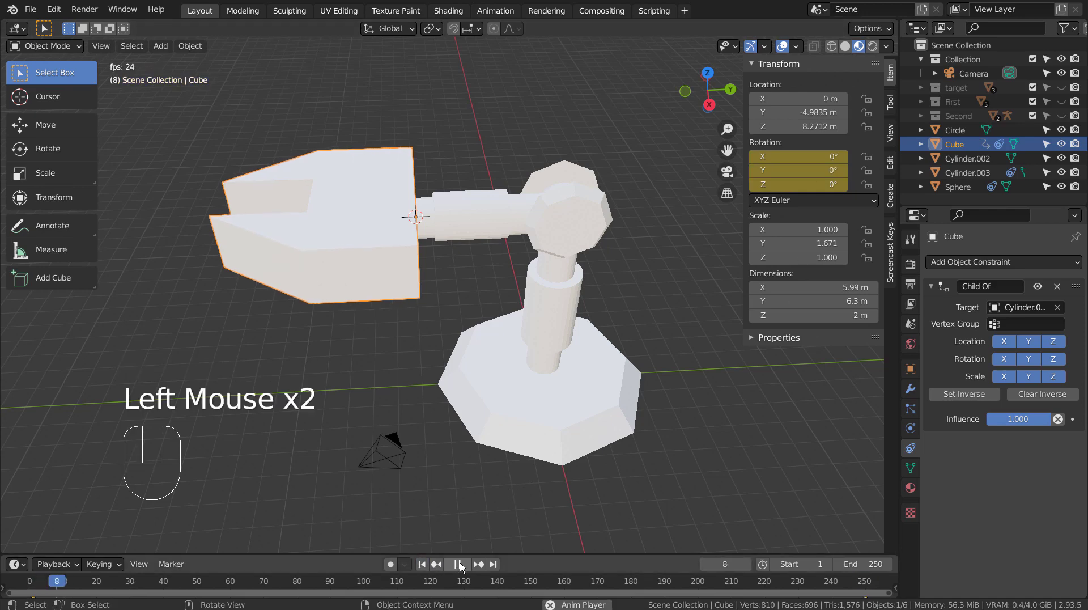
middle_drag(384, 445, 391, 419)
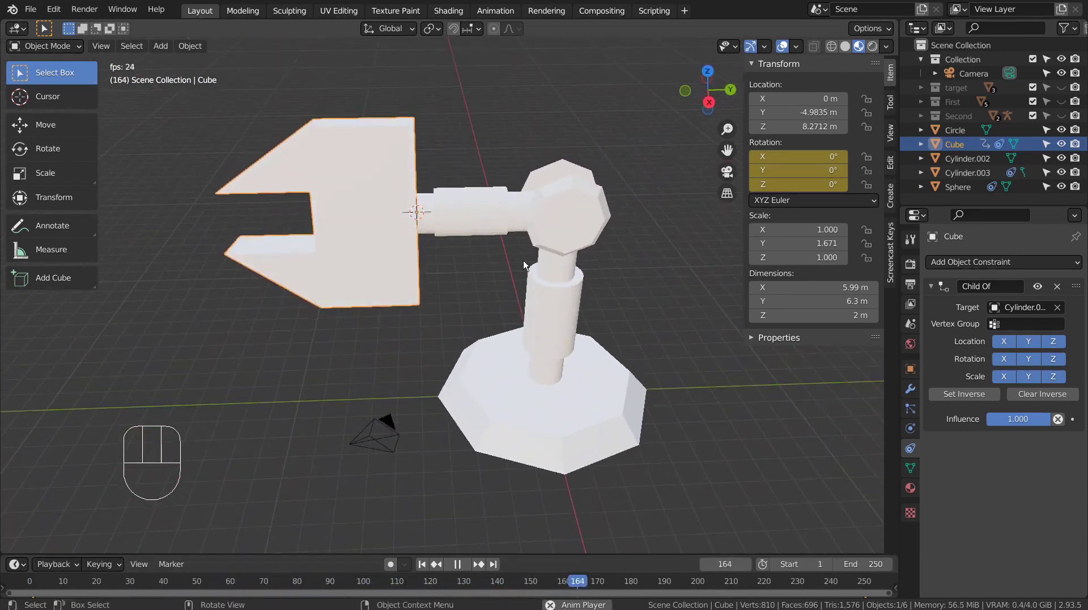
click(460, 564)
click(422, 563)
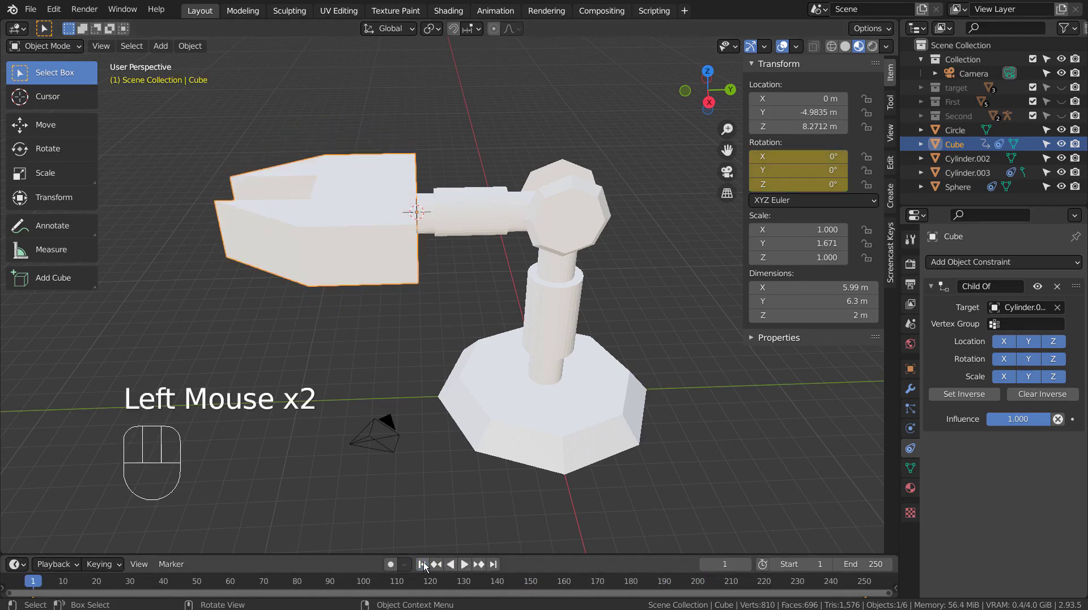
Test-rotate the sphere joint around the global Z axis and undo the rotation
click(497, 213)
middle_drag(497, 213, 557, 337)
click(578, 221)
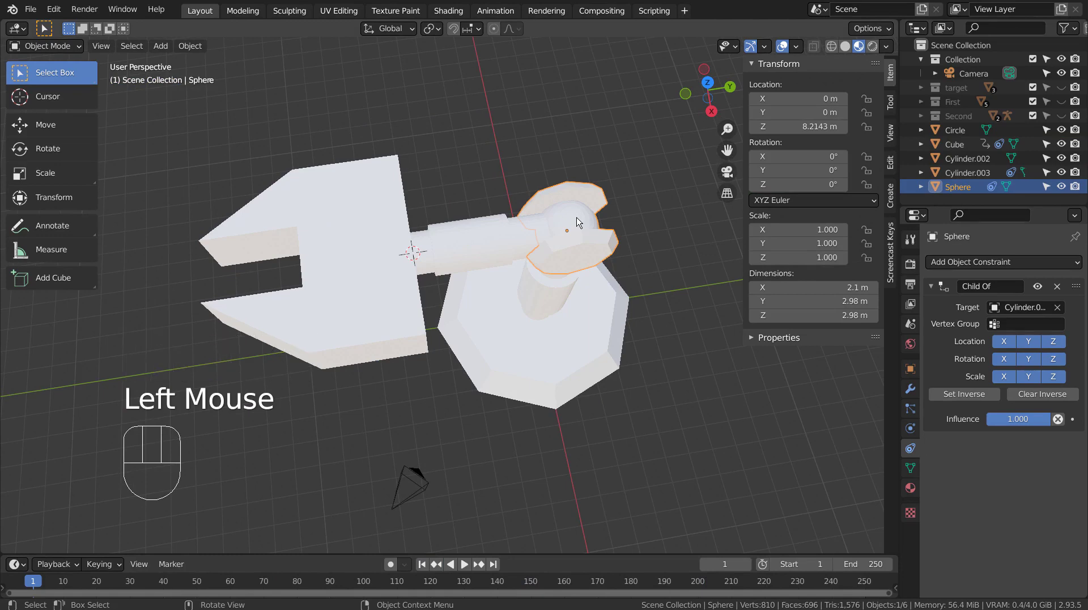
key(r)
key(z)
click(746, 365)
key(ctrl+z)
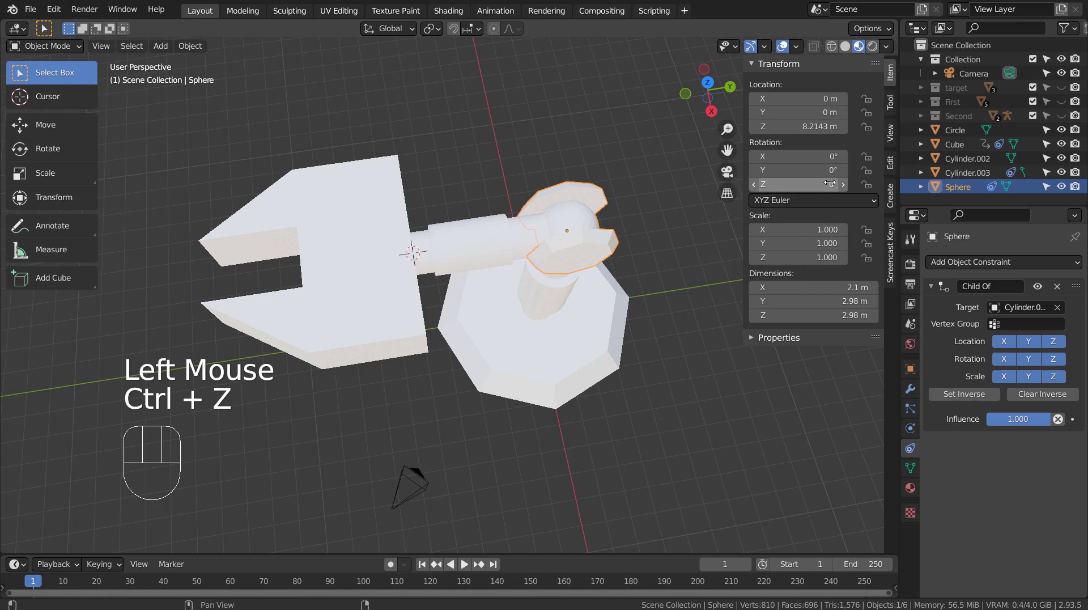
Keyframe the sphere joint's rotation at 0° on frame 1 and with a Z rotation of 359° on frame 250
key(i)
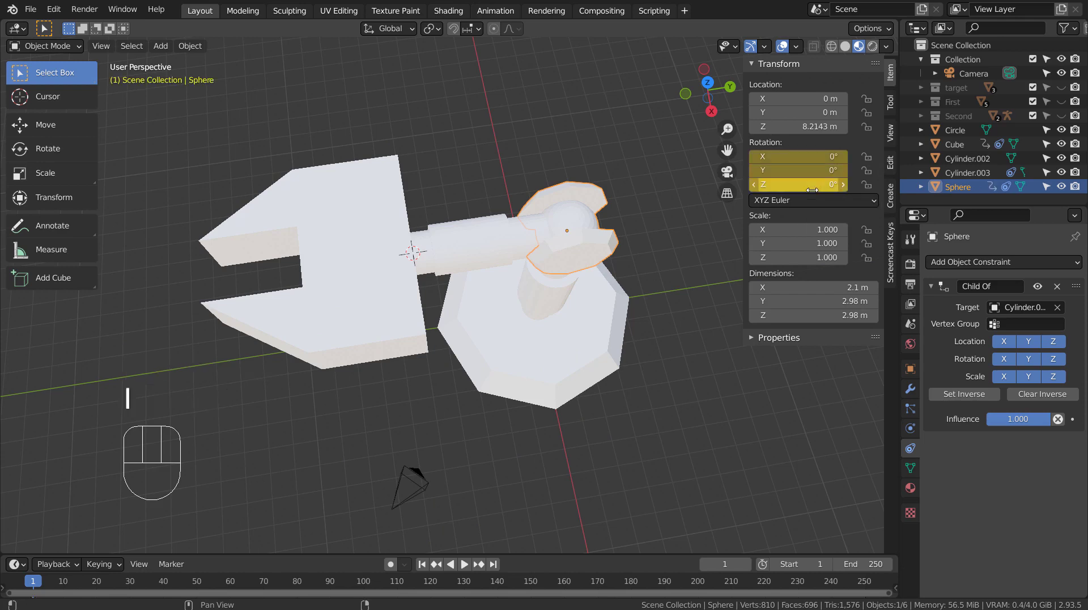
double_click(861, 583)
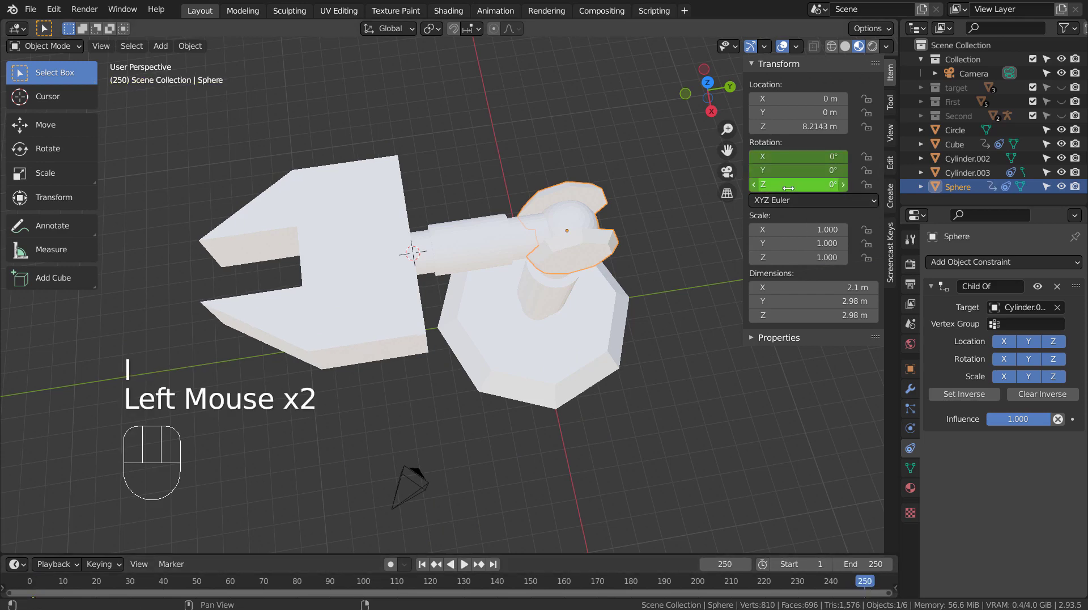
key(Return)
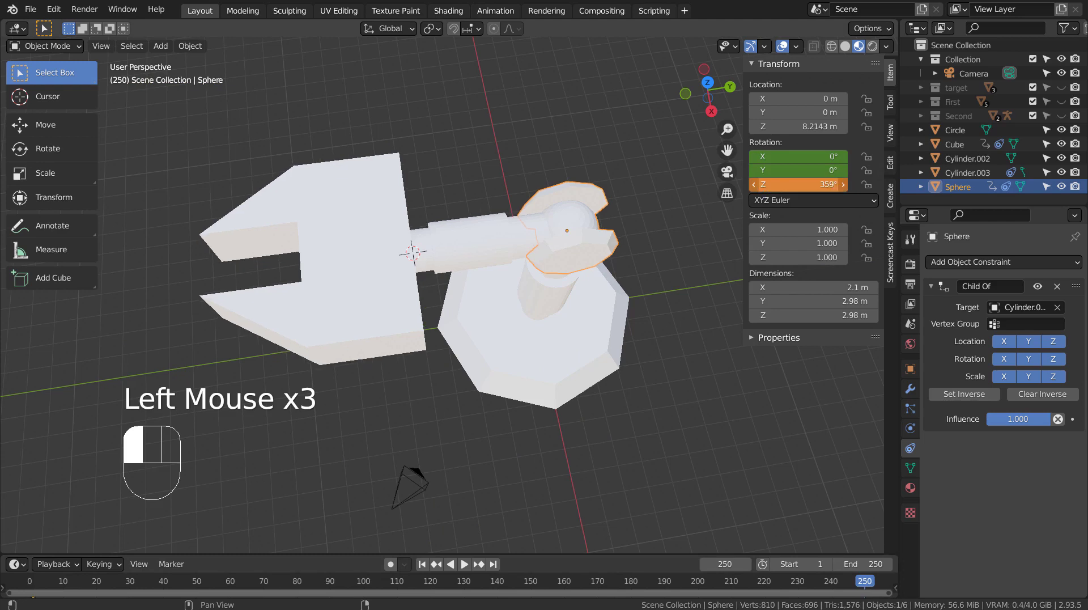
key(i)
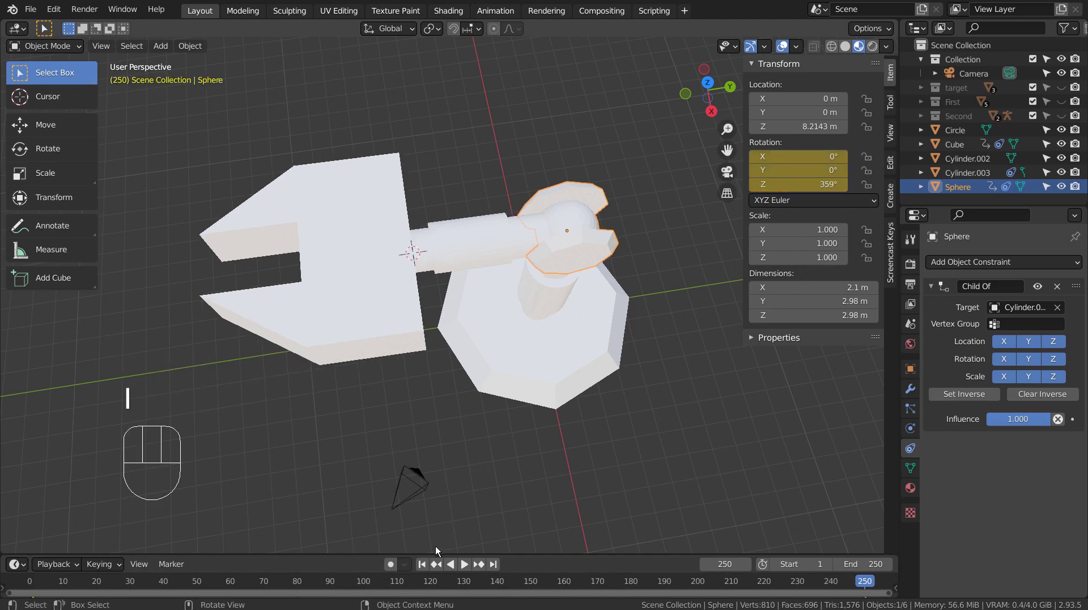
Play the combined arm and claw animation from several viewing angles, stop it and return to frame 1
click(457, 563)
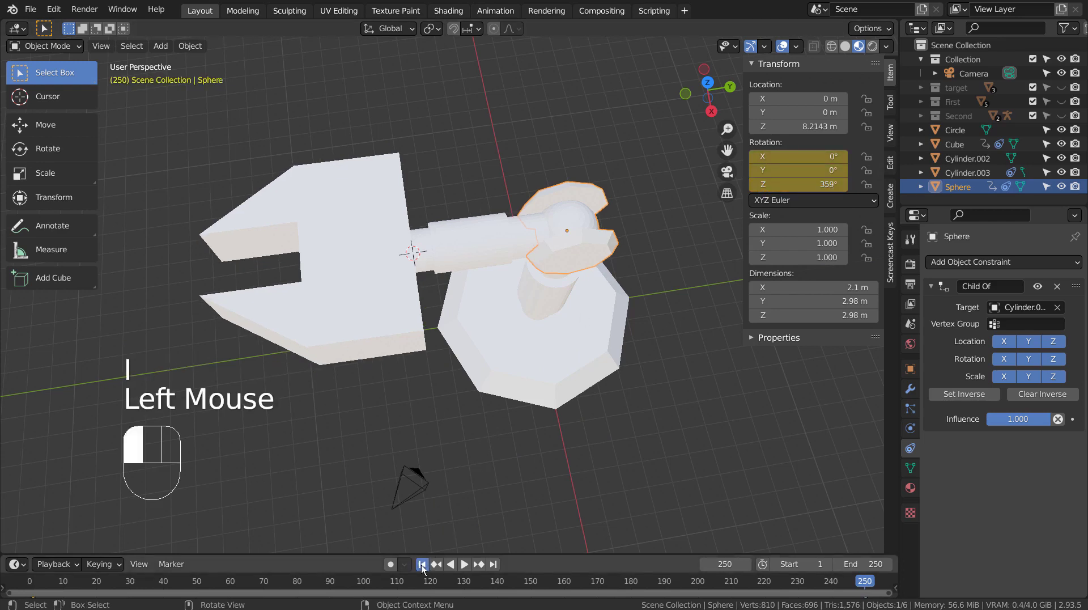
middle_click(528, 507)
middle_drag(529, 507, 665, 405)
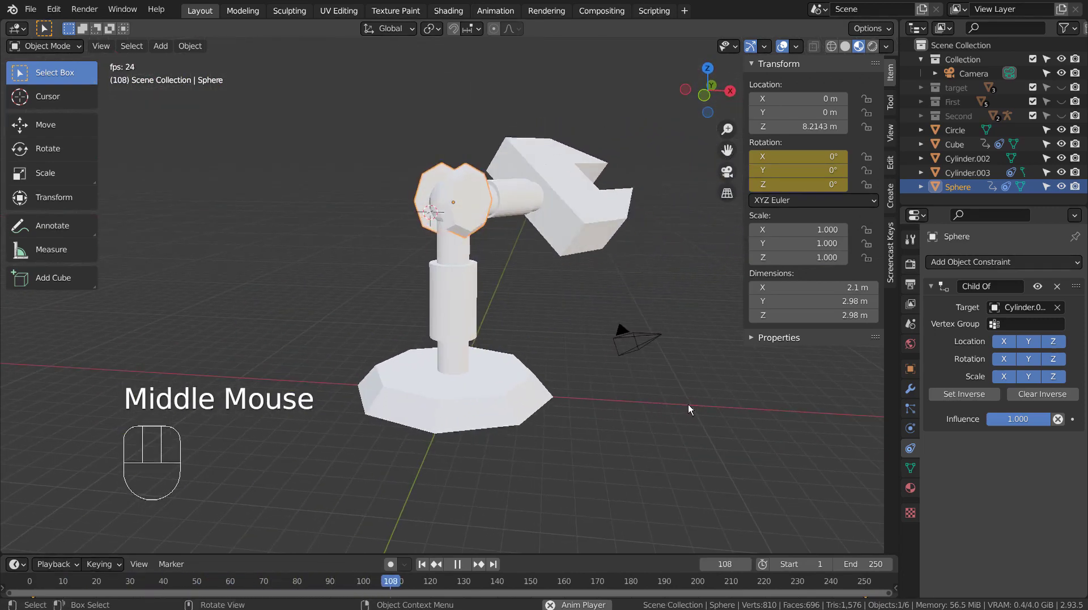
click(517, 444)
middle_drag(517, 444, 666, 454)
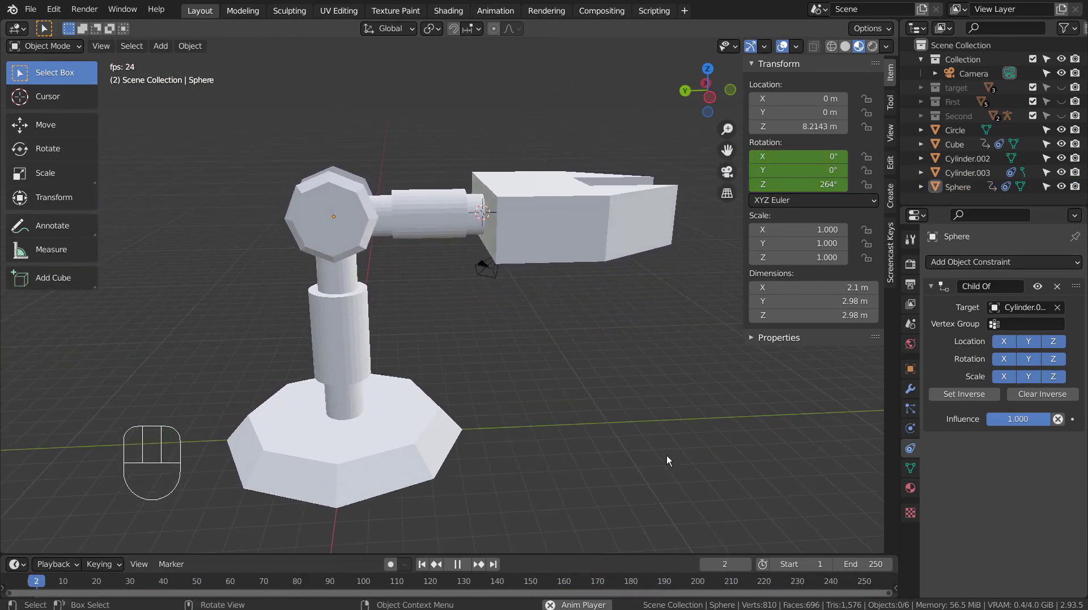
click(452, 567)
click(422, 564)
Set the claw's animation channels to Linear Extrapolation in the Dope Sheet of the Animation workspace
click(529, 218)
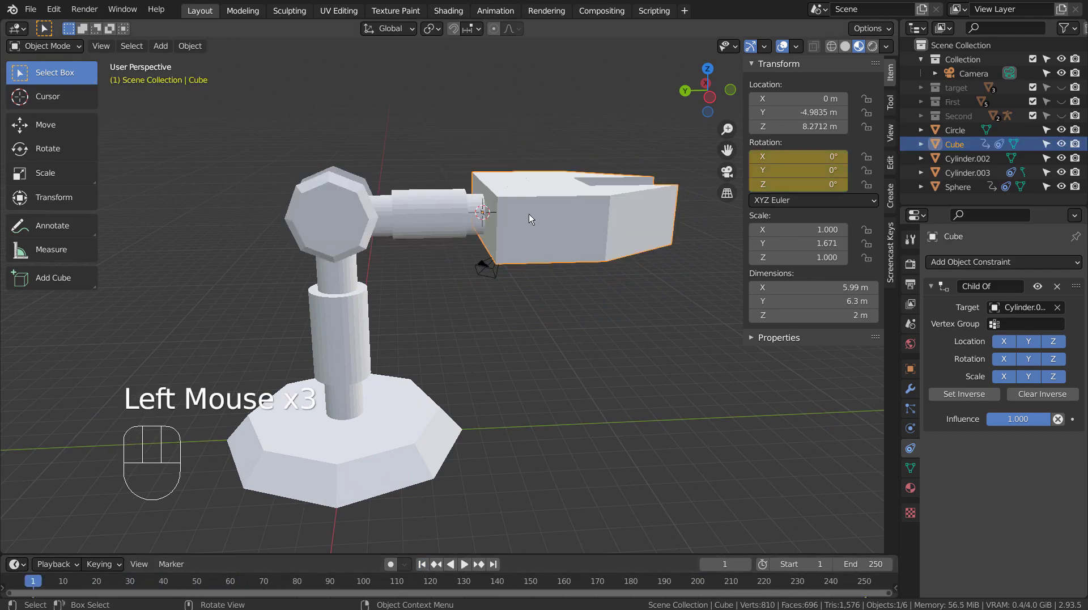
click(495, 10)
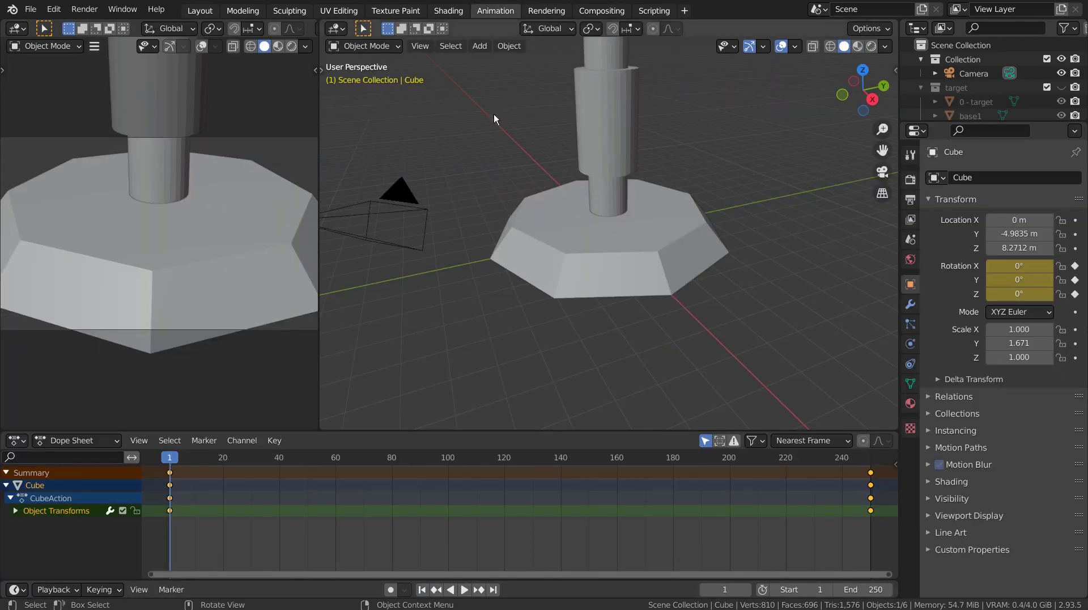
click(234, 441)
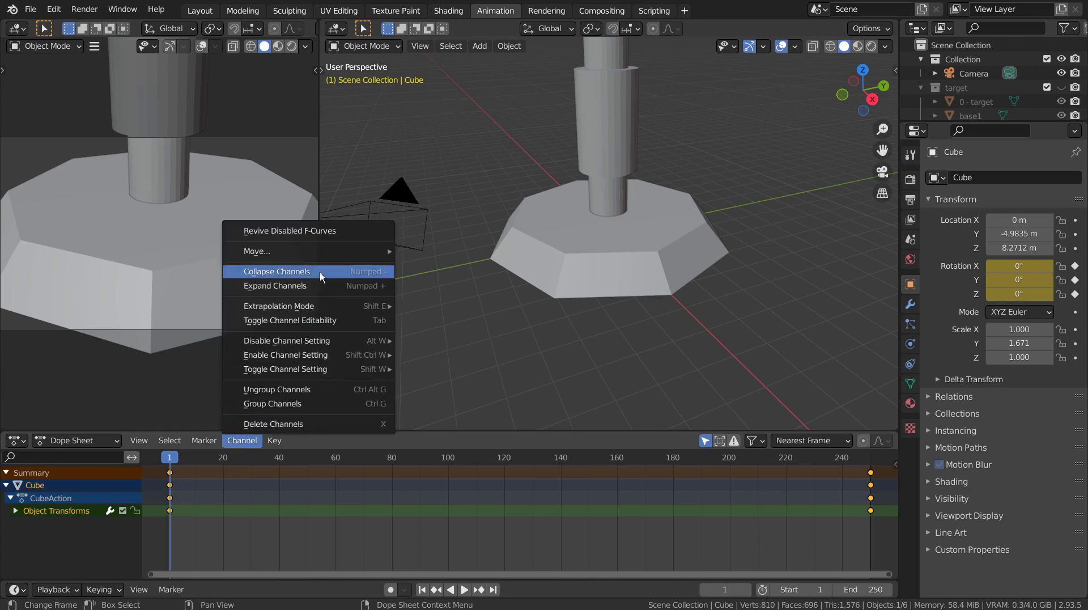
mouse_move(367, 305)
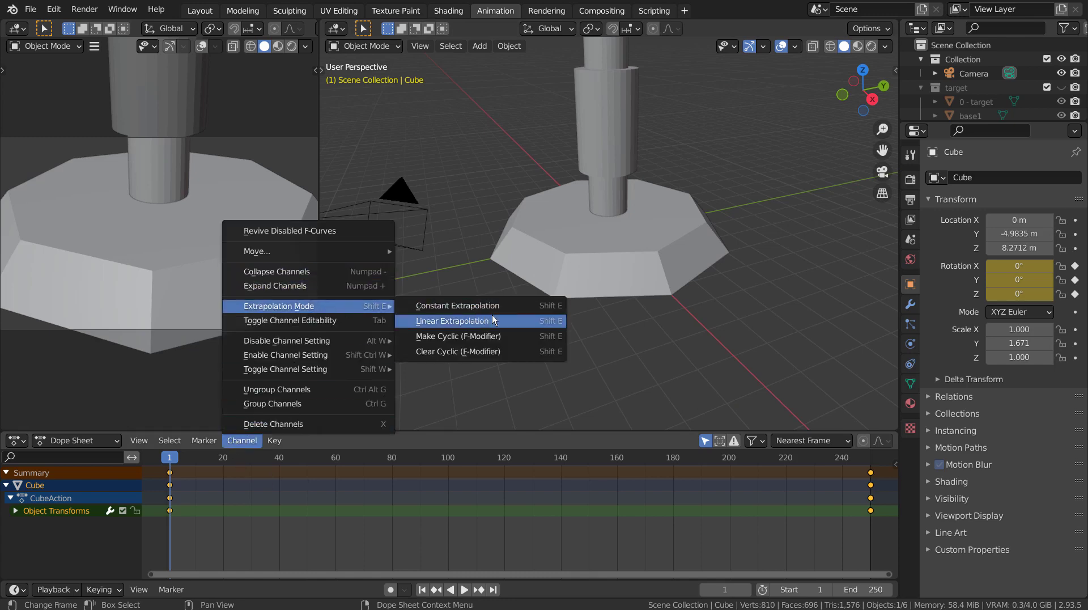
click(542, 318)
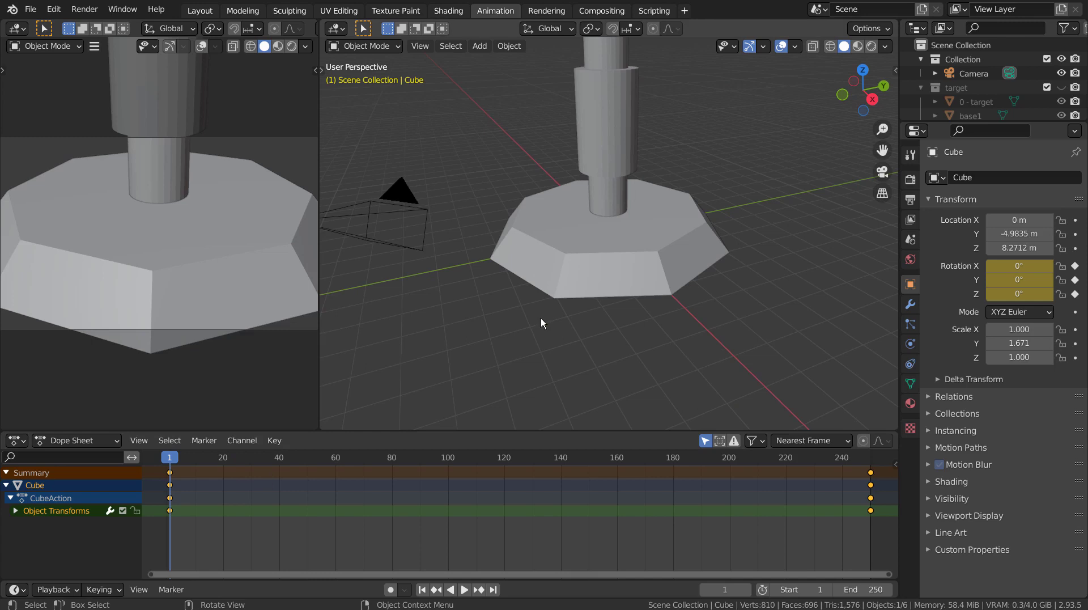
Set the sphere joint's animation channels to Linear Extrapolation as well
click(617, 124)
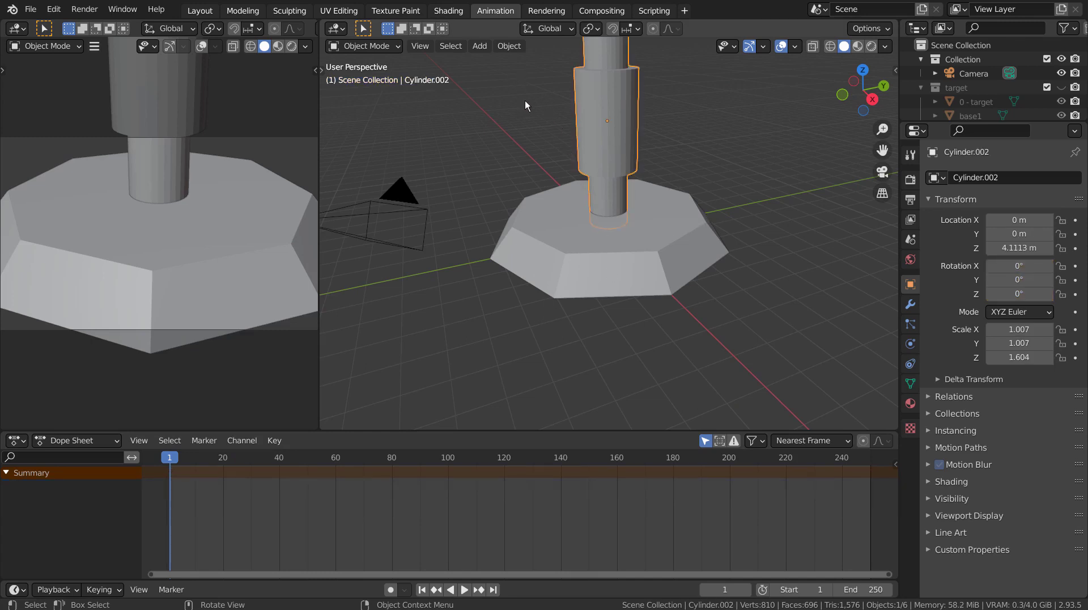
scroll(544, 113, down, 4)
click(617, 117)
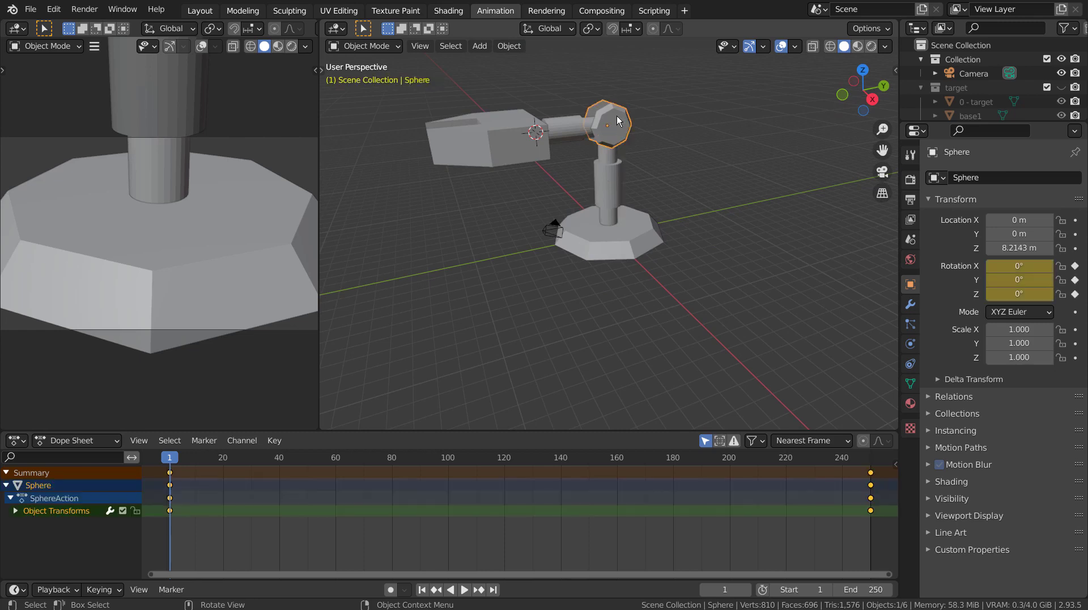
click(240, 439)
mouse_move(358, 305)
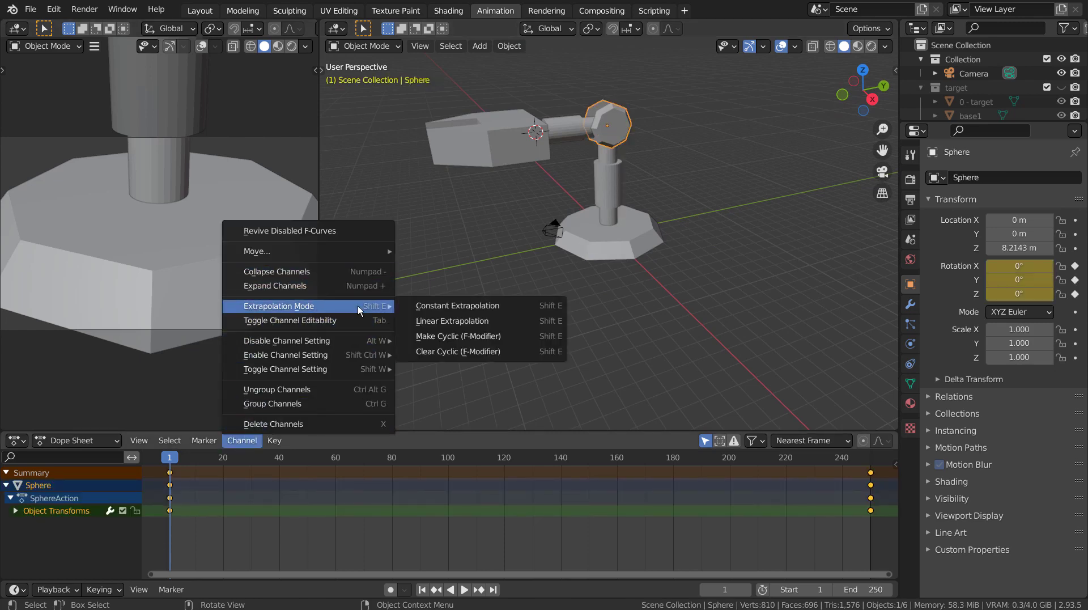
click(464, 321)
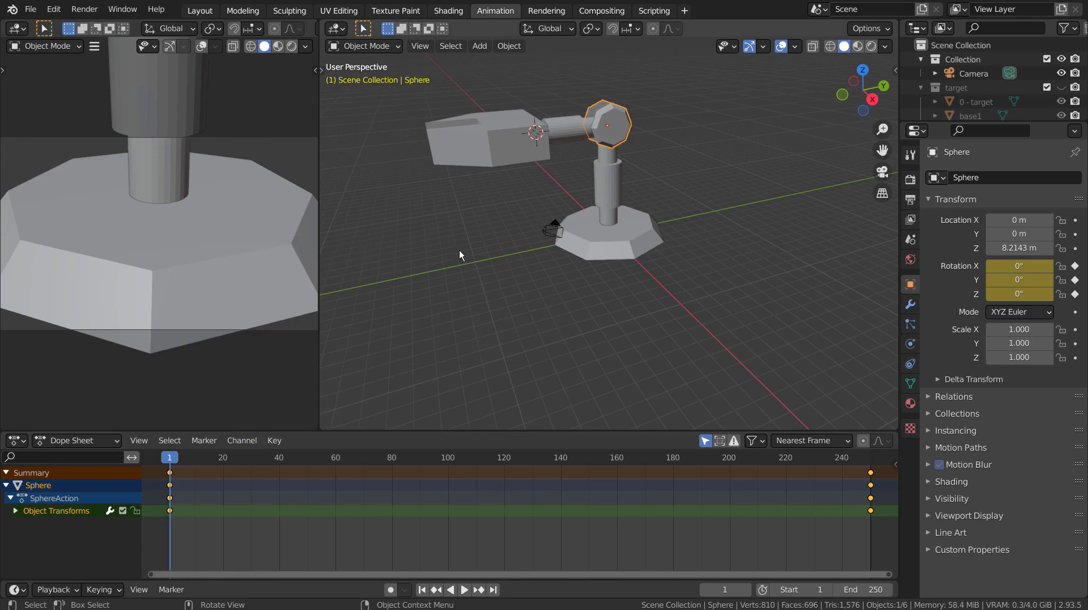
Return to the Layout workspace and play the animation from frame 1 to check the arm and claw motion
click(221, 11)
click(422, 563)
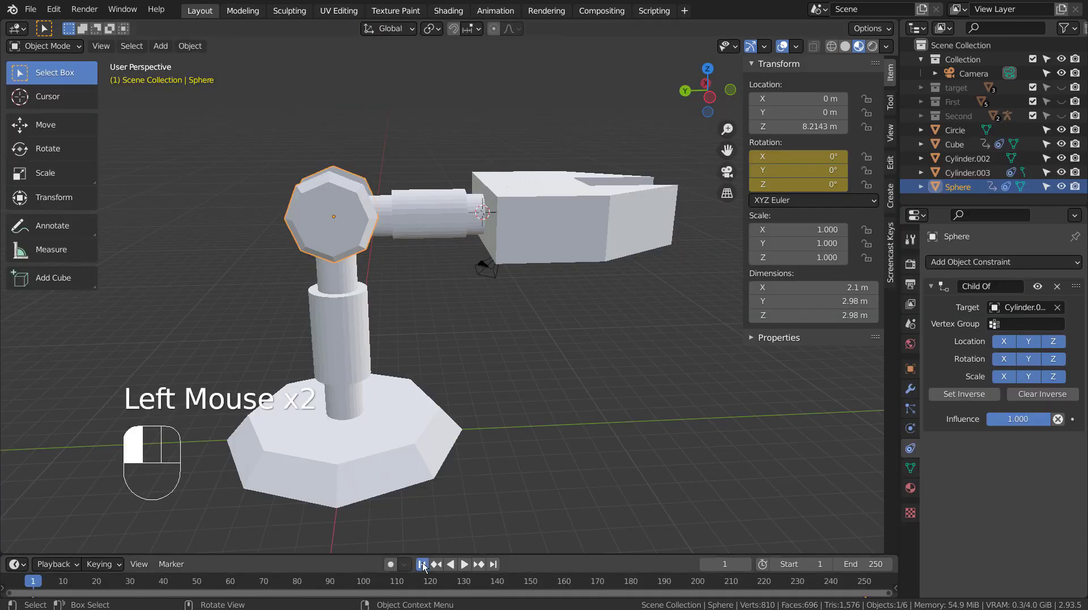
click(464, 564)
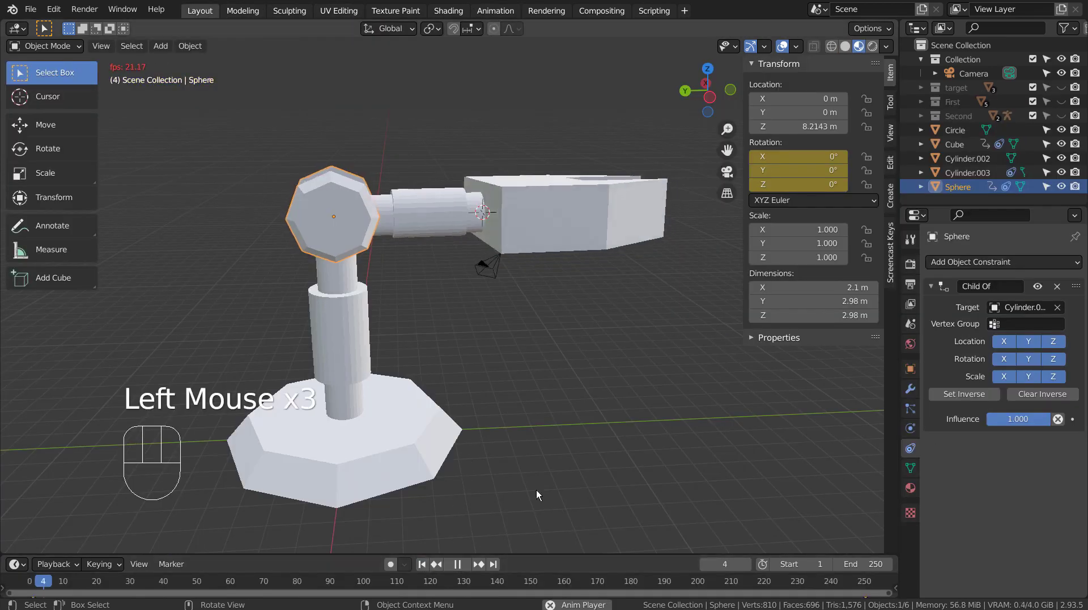
click(600, 440)
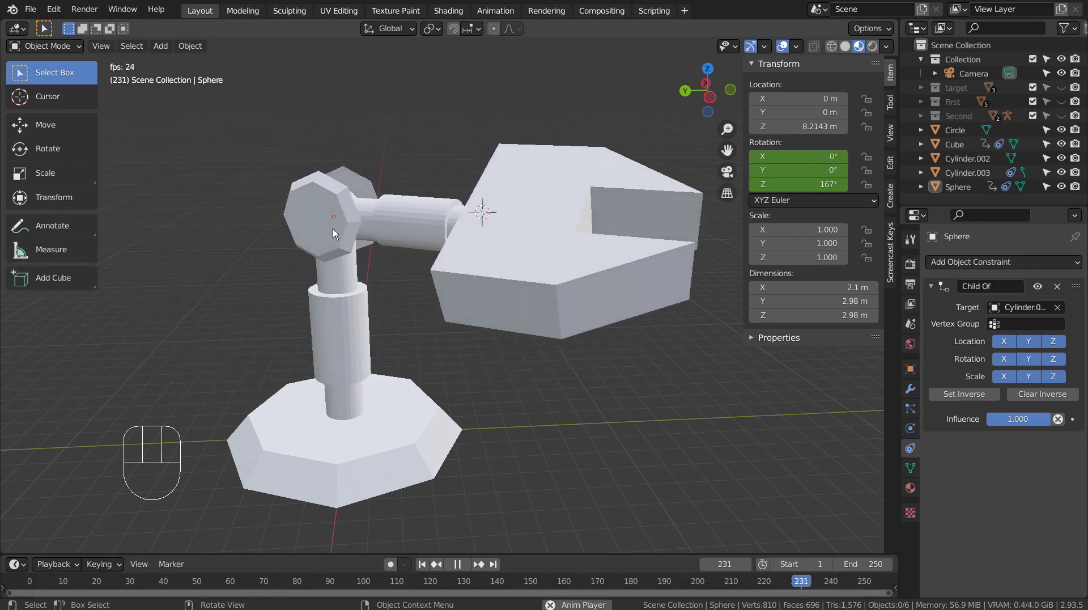
click(334, 233)
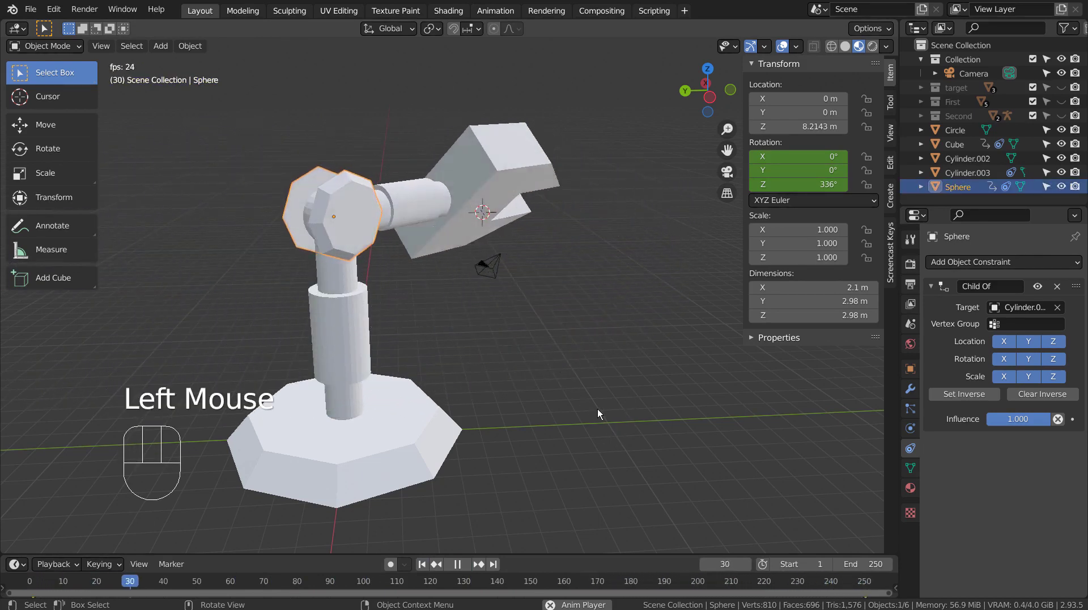
Select all five parts of the robotic arm and move them to a new collection named "new"
key(b)
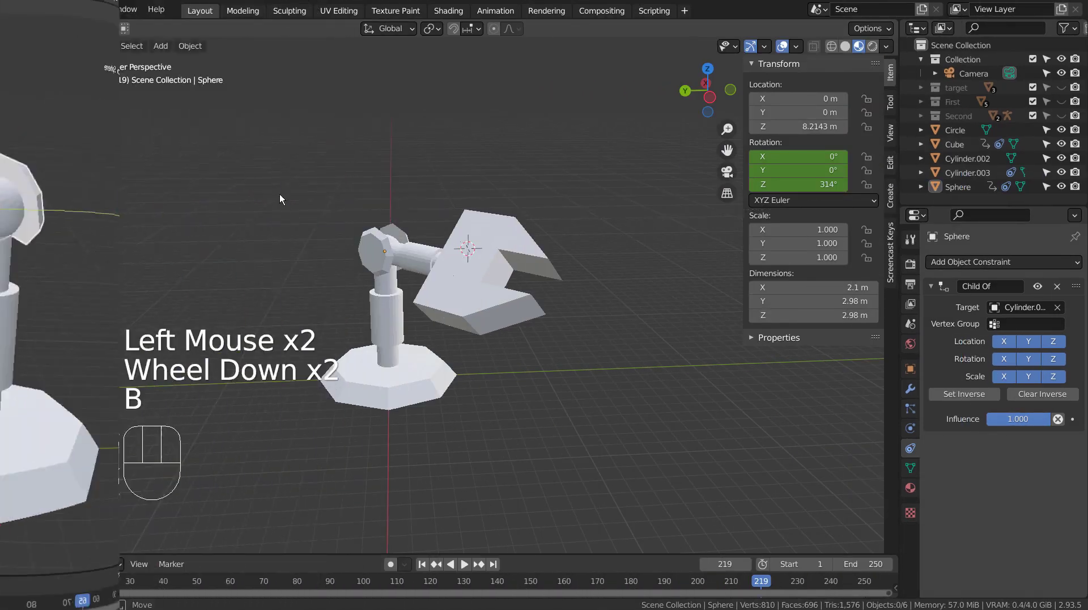
drag(280, 193, 460, 411)
key(m)
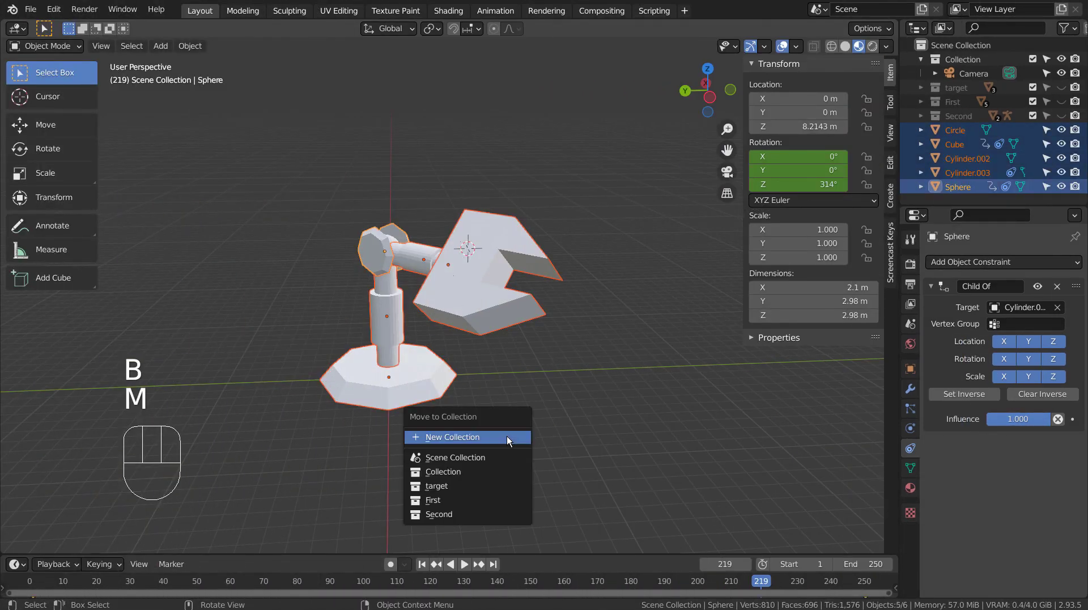
click(507, 436)
text(new)
key(Return)
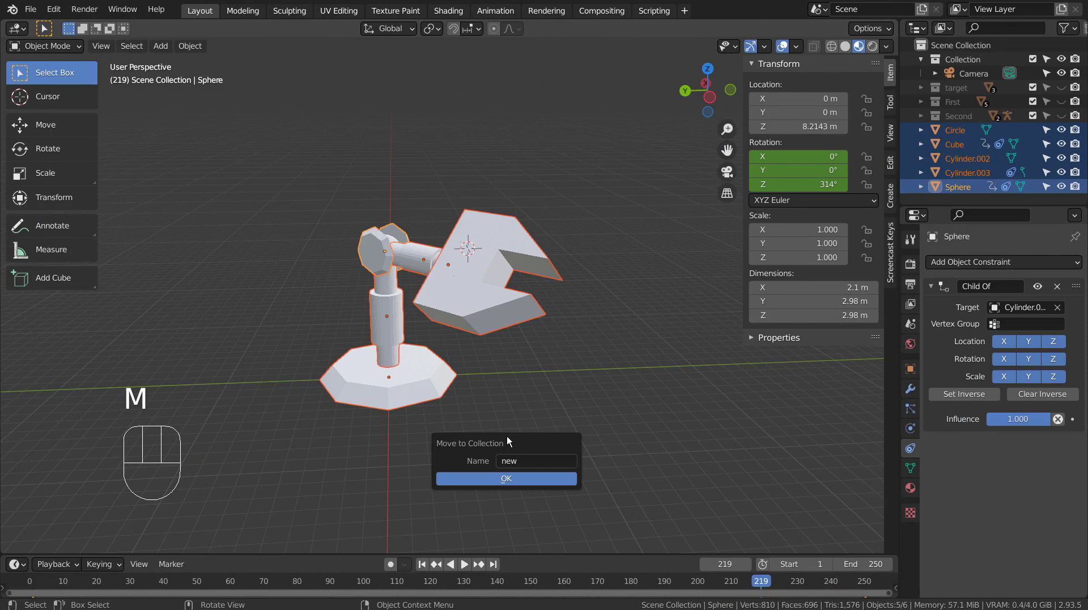
click(508, 477)
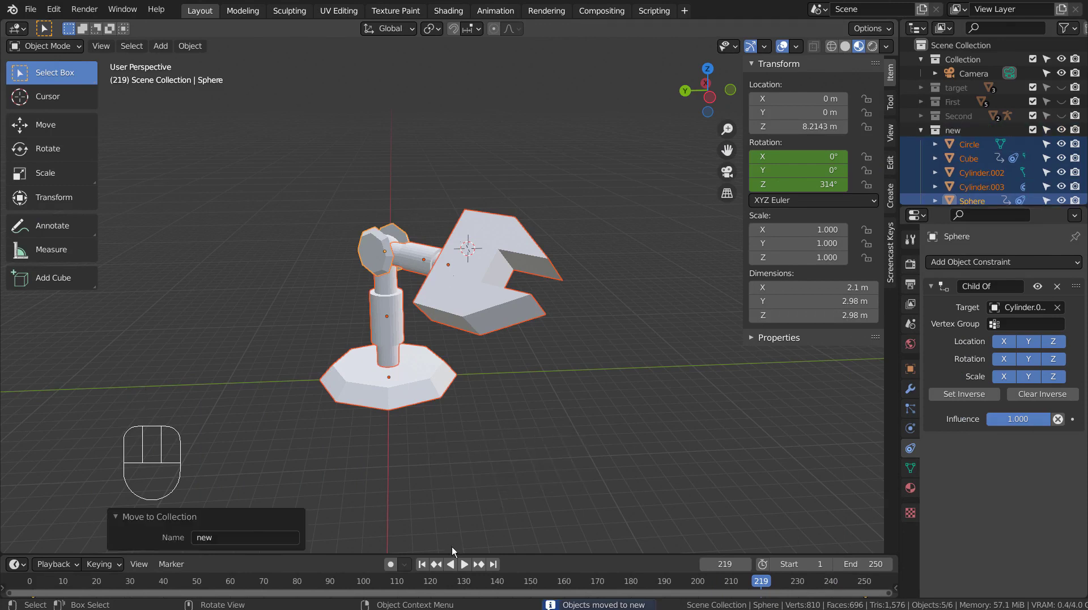
Return to frame 1, hide and collapse the "new" collection, and show the "First" collection in the viewport
click(421, 564)
click(1061, 131)
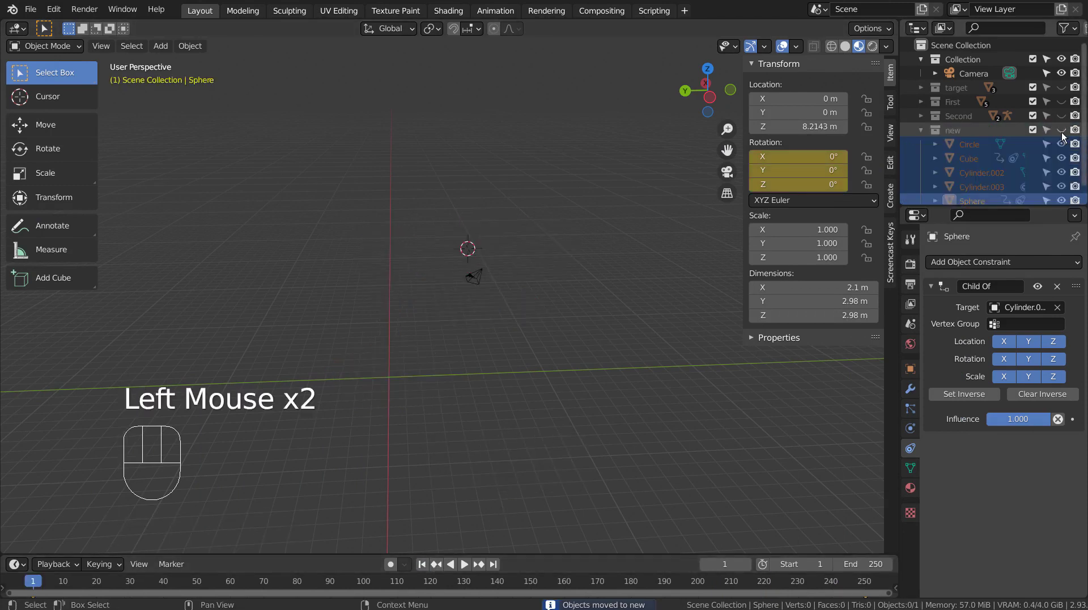
click(922, 129)
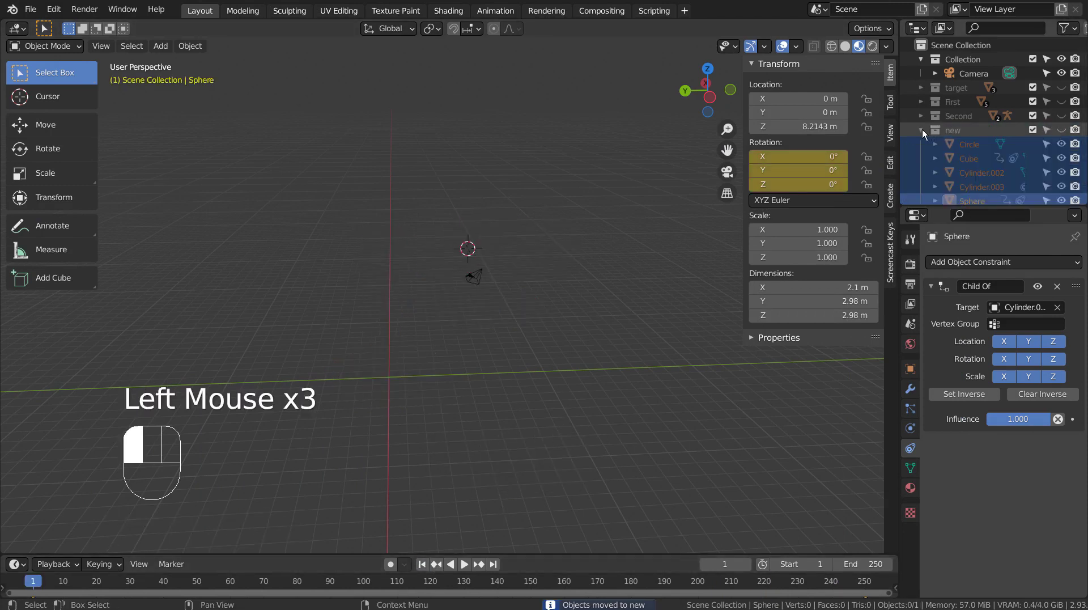
click(957, 104)
click(1061, 101)
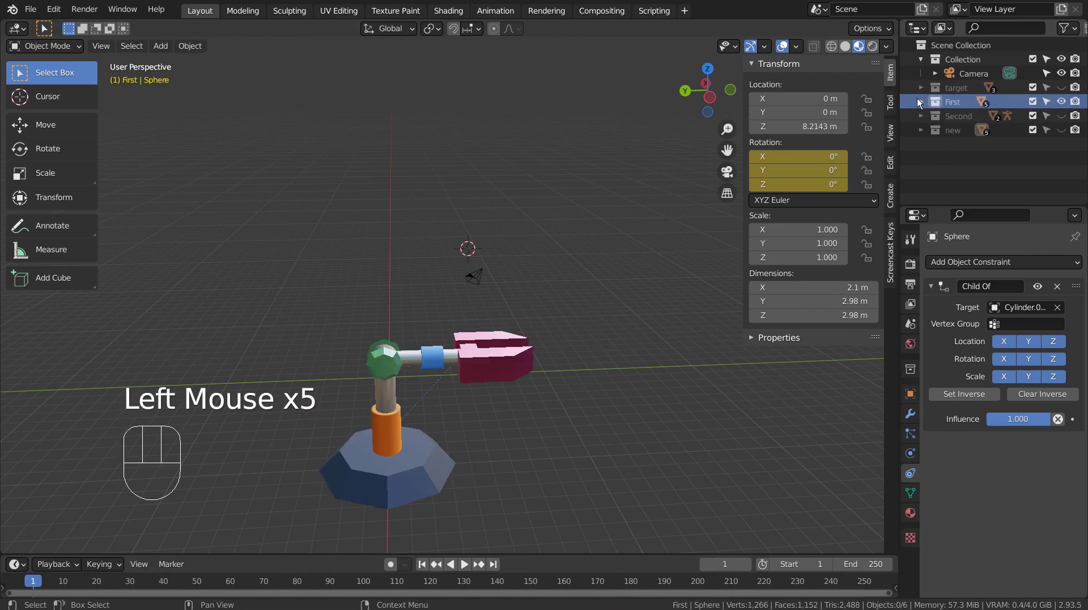
Examine the coloured arm's parts up close and review the claws' material settings, including base color, metallic and roughness
middle_drag(583, 477, 438, 329)
scroll(439, 330, up, 4)
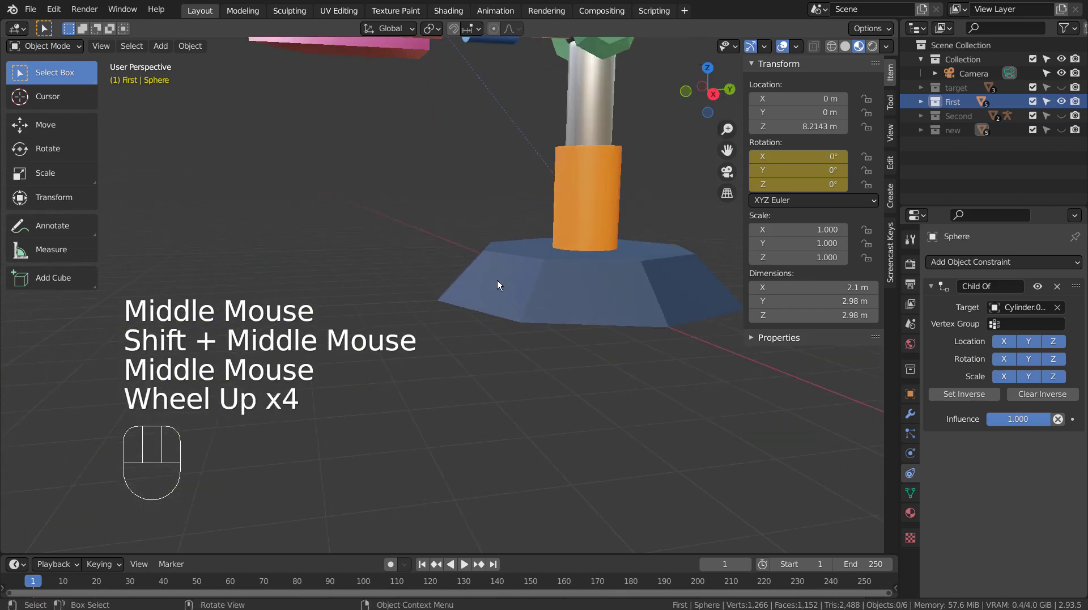
shift+middle_drag(498, 279, 576, 344)
click(530, 220)
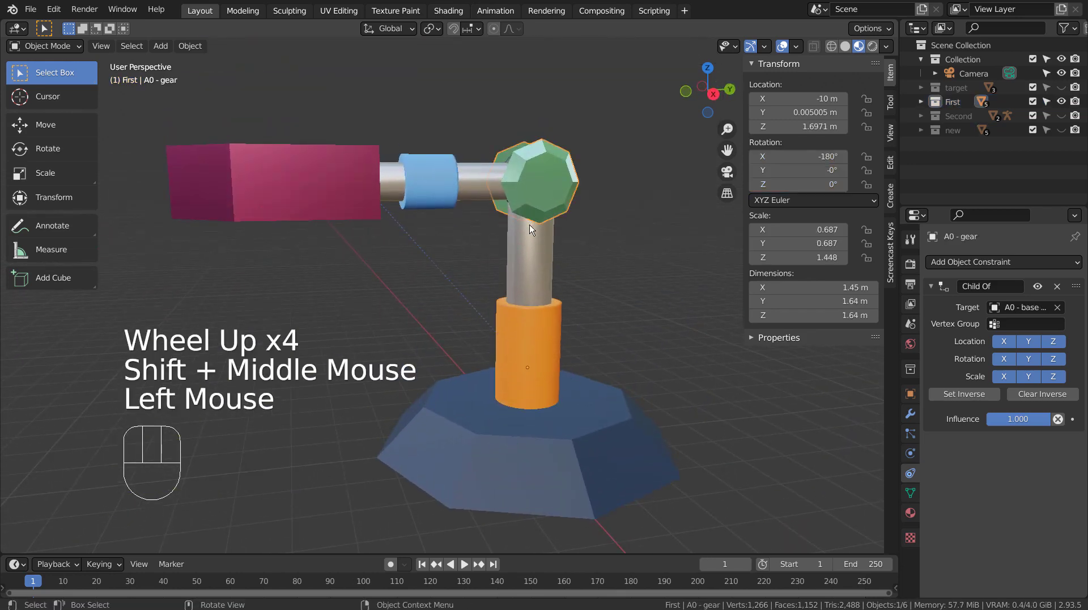
click(538, 258)
click(355, 192)
middle_drag(388, 220, 416, 246)
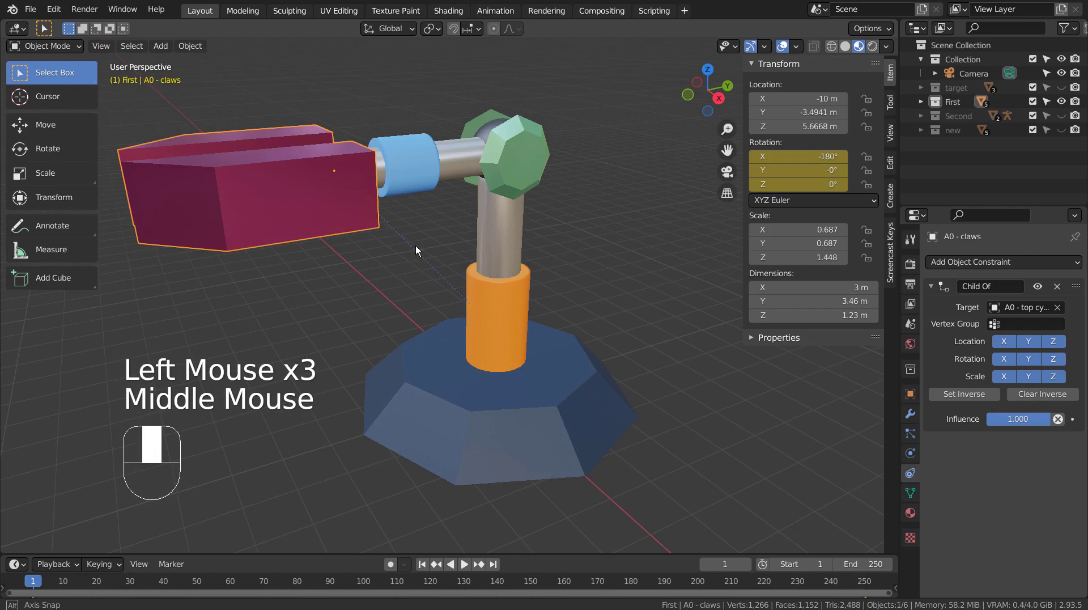
click(911, 513)
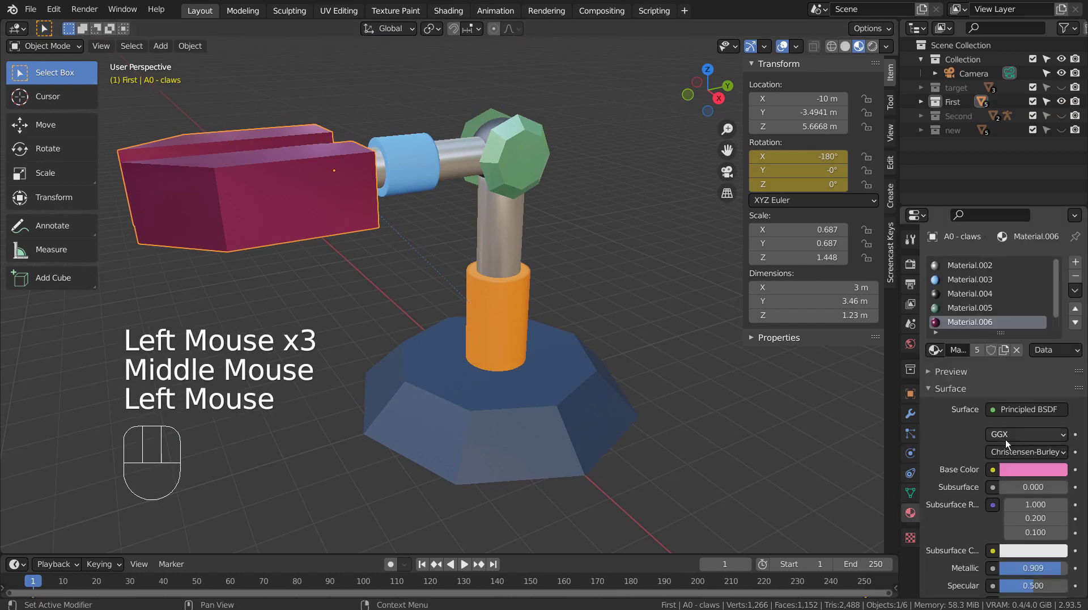
scroll(1006, 442, down, 5)
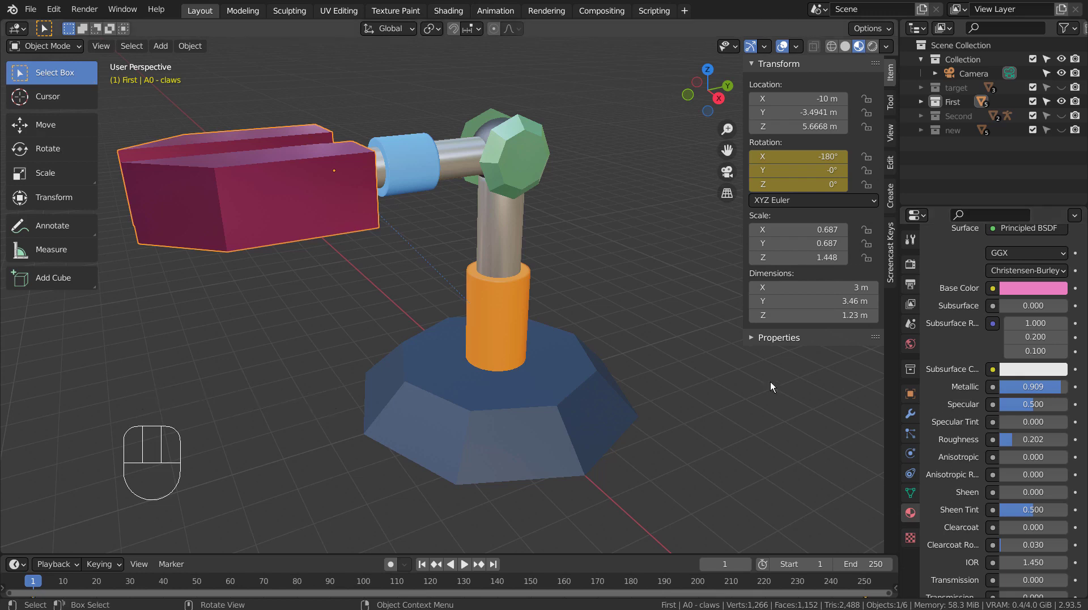
Compare the material settings of the coloured arm's base, cylinders, gear and claws by selecting each part
click(566, 392)
click(492, 294)
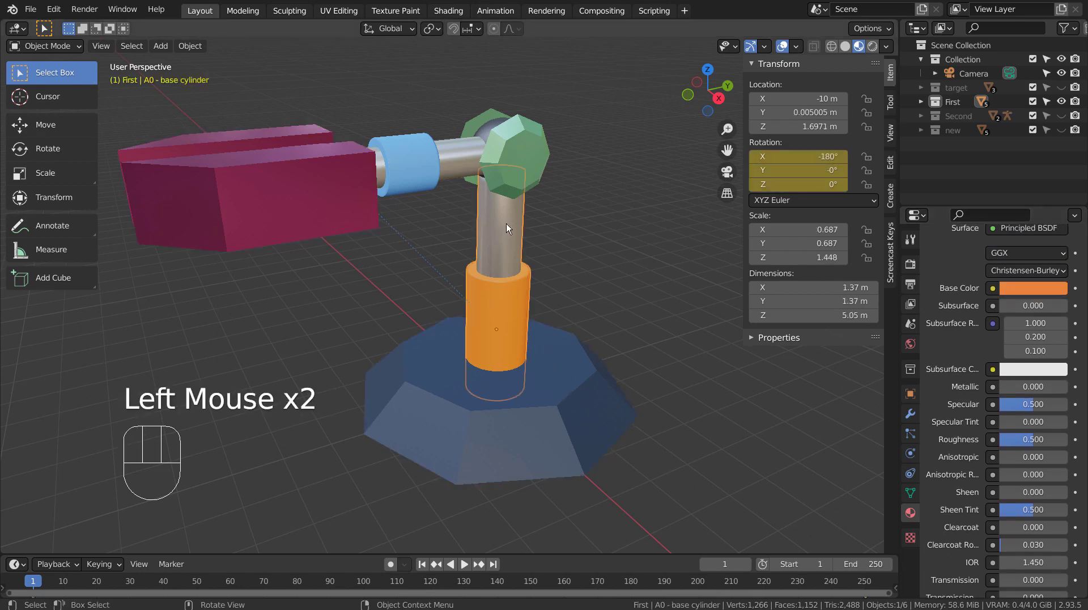
click(511, 148)
click(438, 145)
click(374, 164)
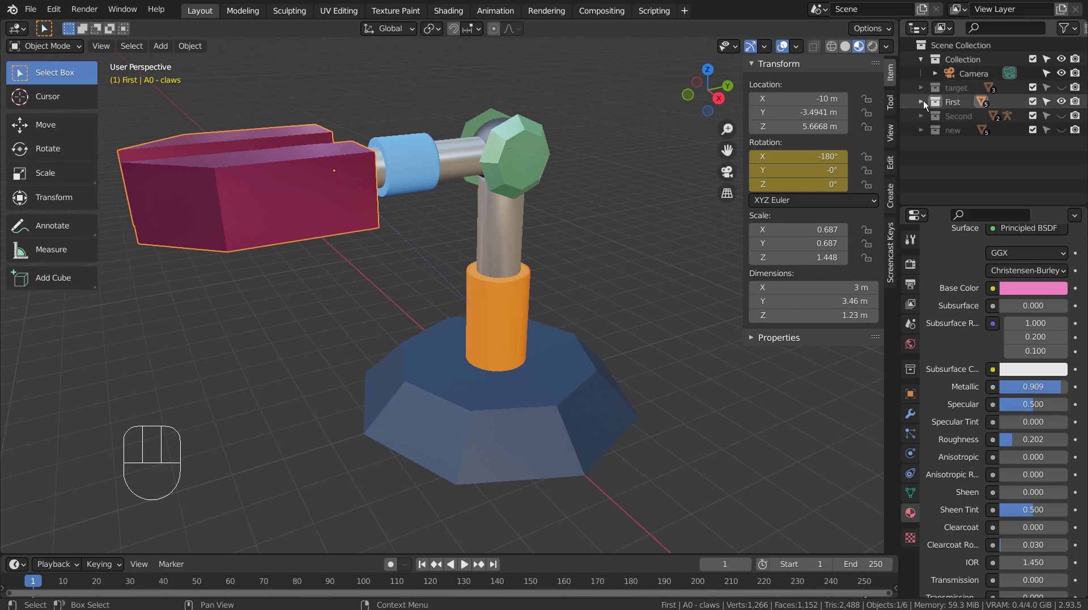
scroll(635, 355, down, 2)
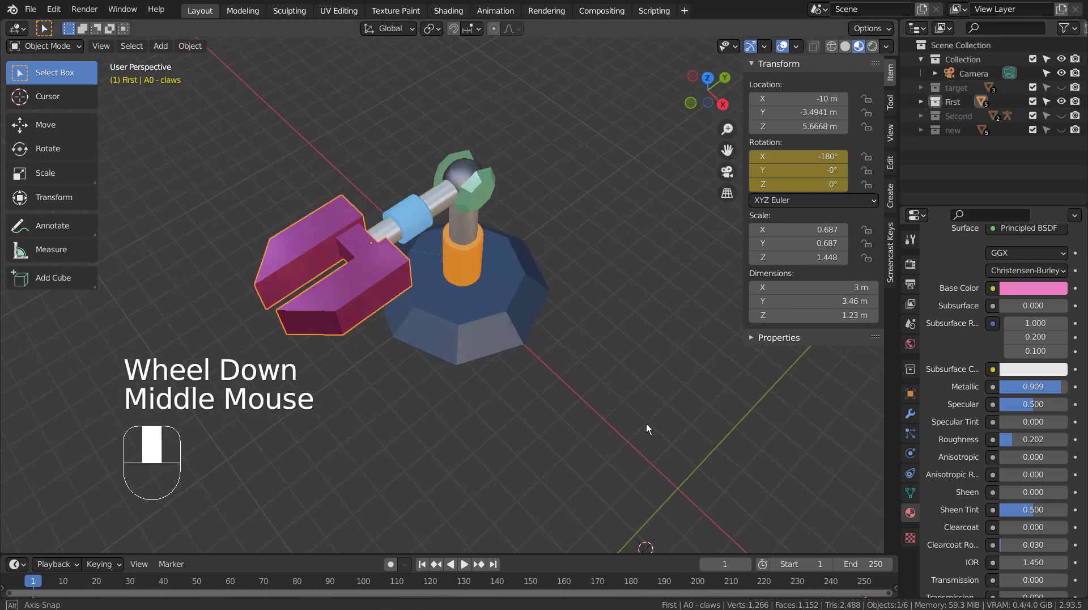